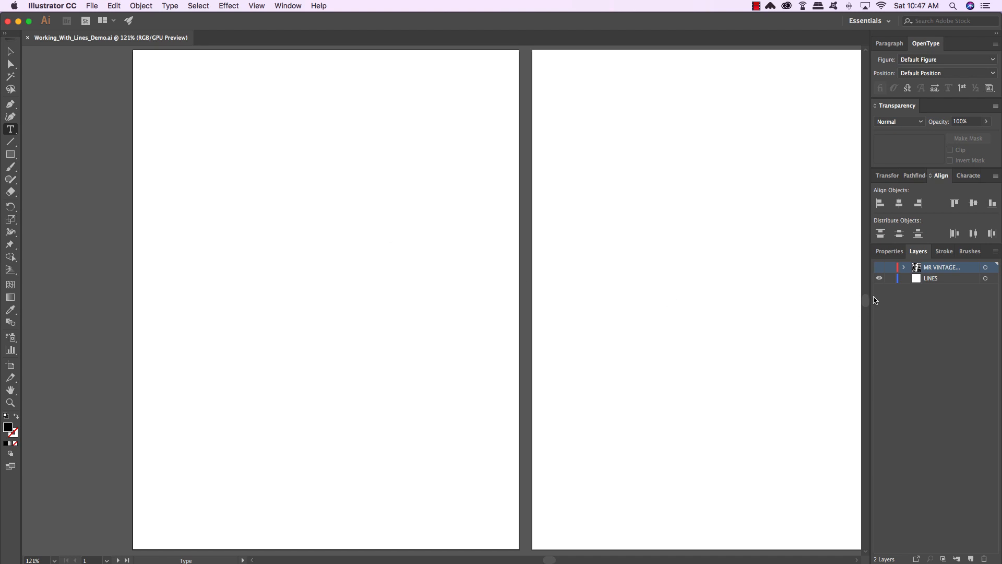
# - On the LINES layer, type the cardholder's name and enlarge it to headline size
pyautogui.click(932, 279)
pyautogui.click(225, 161)
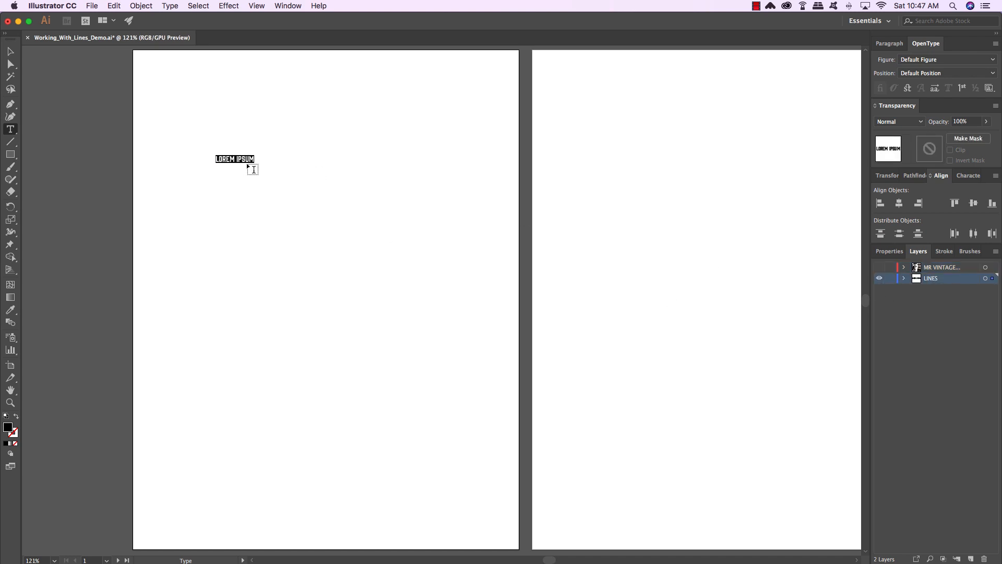
pyautogui.write('HARRY OSBORNE')
pyautogui.click(9, 51)
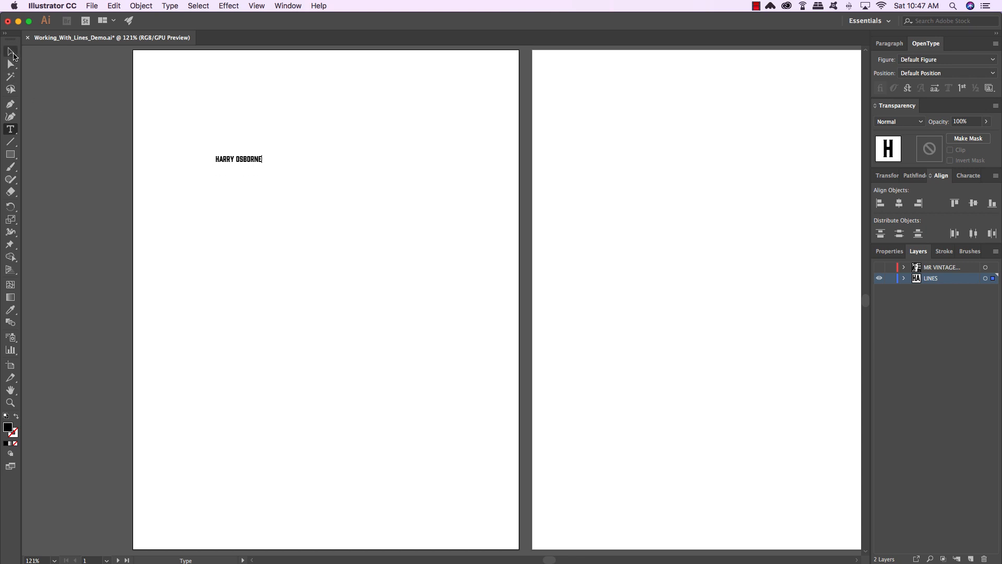
pyautogui.moveTo(263, 162); pyautogui.dragTo(433, 246)
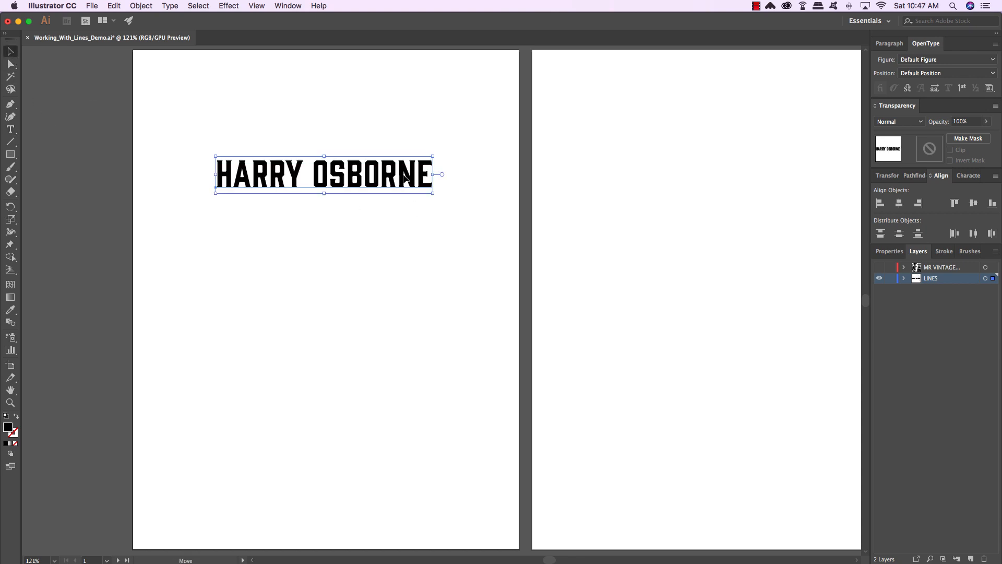
# - Duplicate the name below, retype it as PROFESSIONAL SUPER VILLIAN, and shrink it
pyautogui.moveTo(403, 176); pyautogui.dragTo(398, 213)
pyautogui.doubleClick(398, 211)
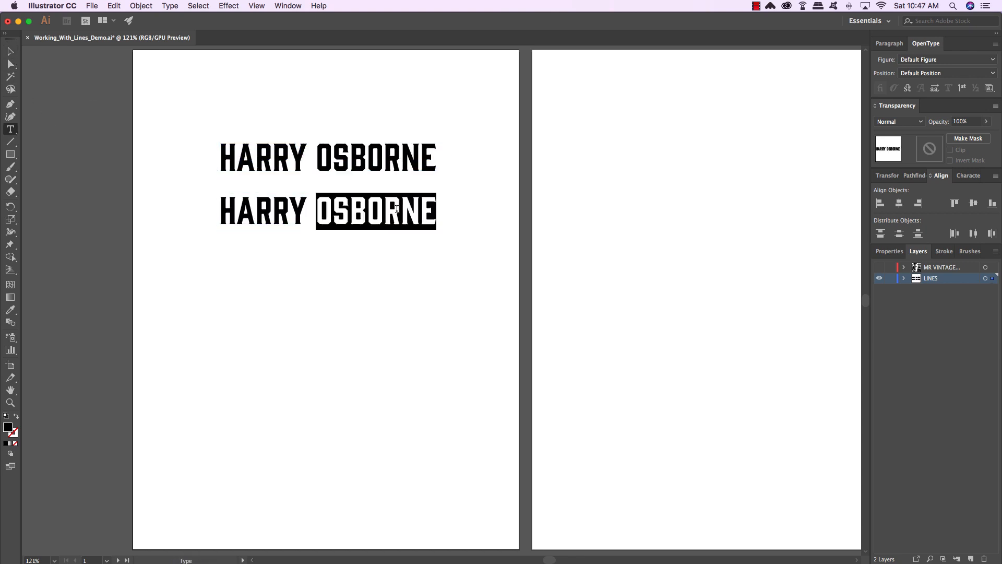
pyautogui.tripleClick(397, 211)
pyautogui.write('SUPER VILLAIN')
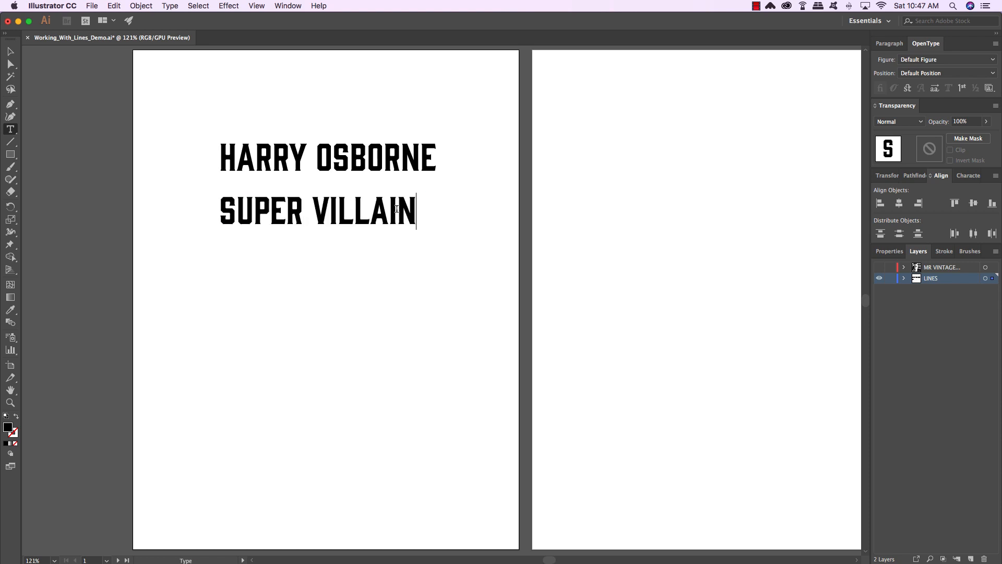
pyautogui.press('Home')
pyautogui.write('PROFESSIONAL')
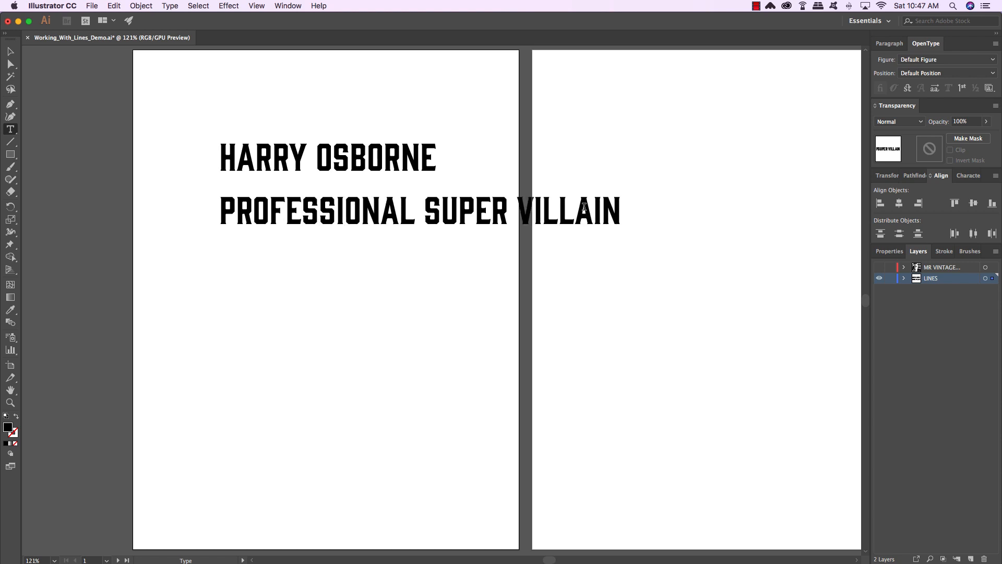
pyautogui.click(590, 205)
pyautogui.press('BackSpace')
pyautogui.press('Right')
pyautogui.write('A')
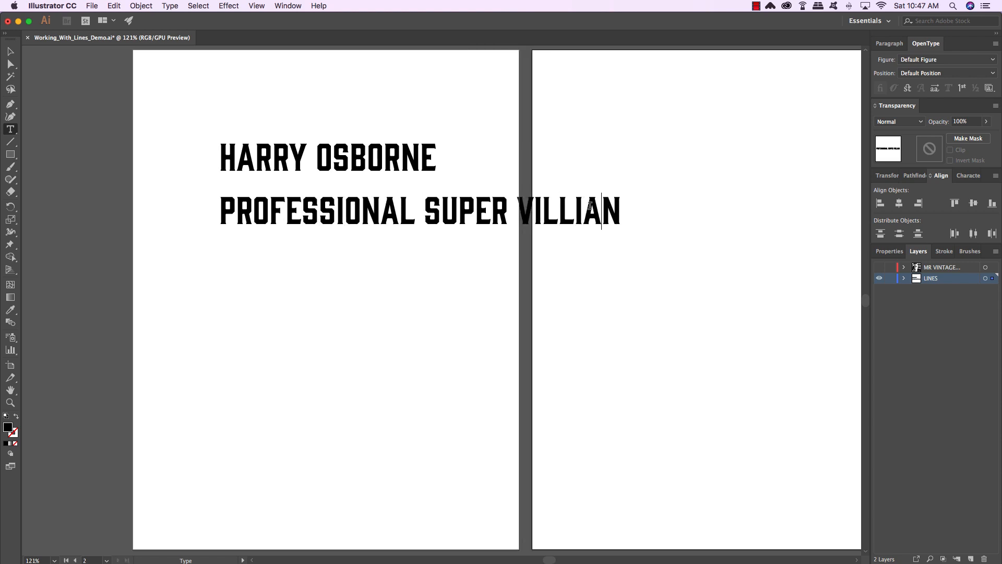
pyautogui.click(10, 51)
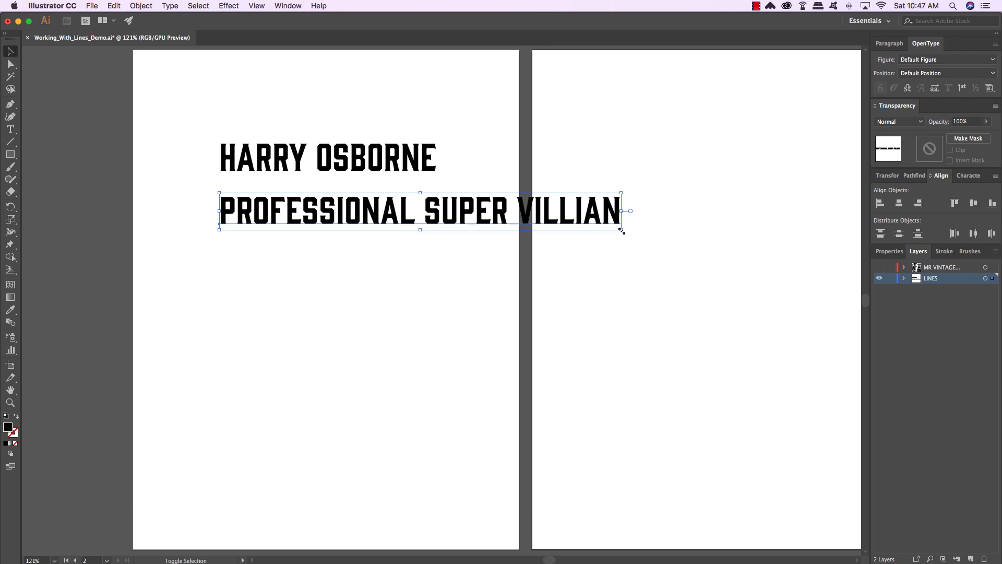
pyautogui.moveTo(621, 226); pyautogui.dragTo(415, 231)
# - Retype the copied tagline as the phone number line
pyautogui.doubleClick(415, 230)
pyautogui.press('super+a')
pyautogui.write('555')
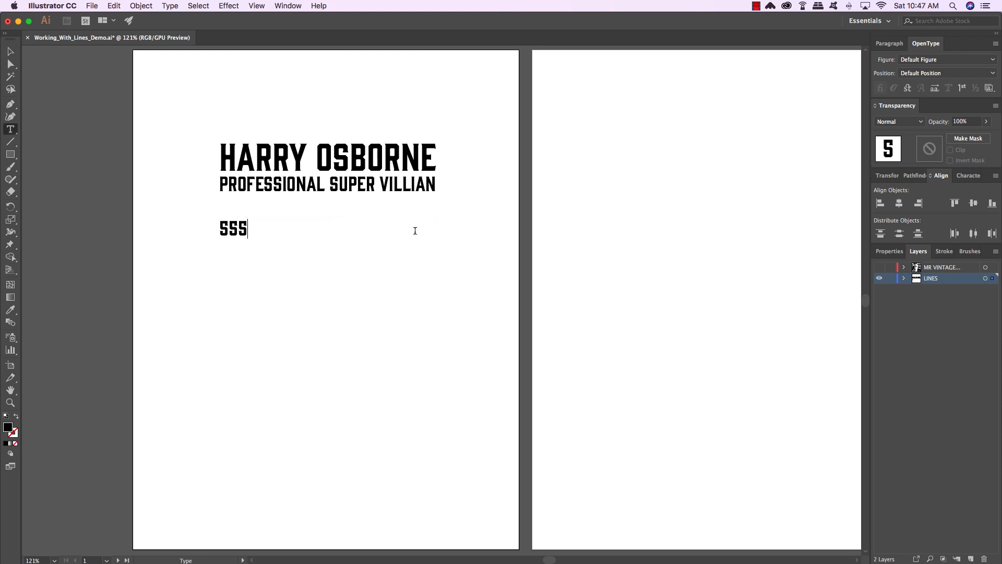
pyautogui.write('.555.5555')
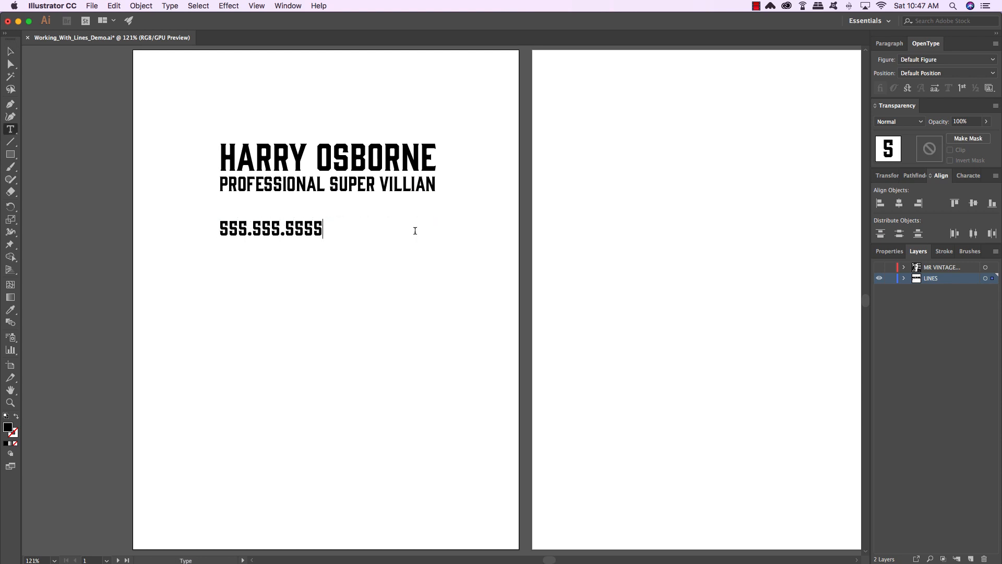
pyautogui.keyDown('super'); pyautogui.click(416, 235); pyautogui.keyUp('super')
# - Add a copy below and retype it as the cardholder's e-mail address
pyautogui.moveTo(284, 234); pyautogui.dragTo(284, 252)
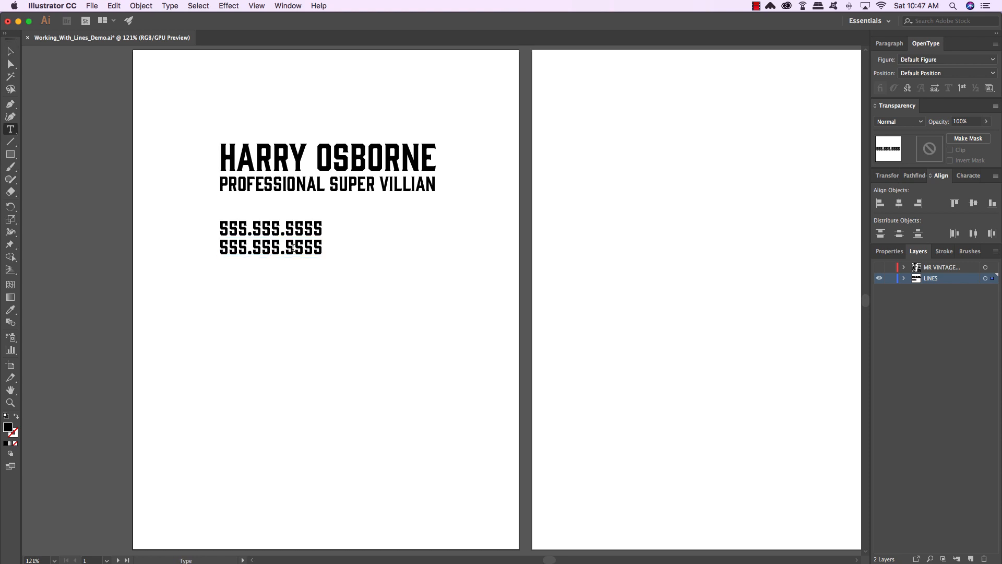
pyautogui.doubleClick(293, 249)
pyautogui.write('OSBORN')
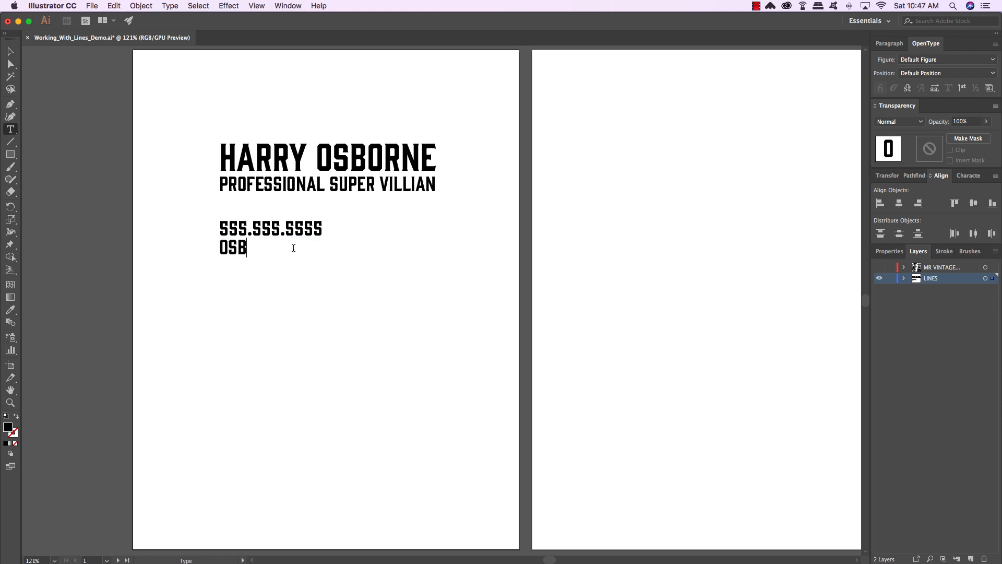
pyautogui.press('BackSpace')
pyautogui.press('BackSpace')
pyautogui.press('BackSpace')
pyautogui.press('BackSpace')
pyautogui.write('CORP.COM')
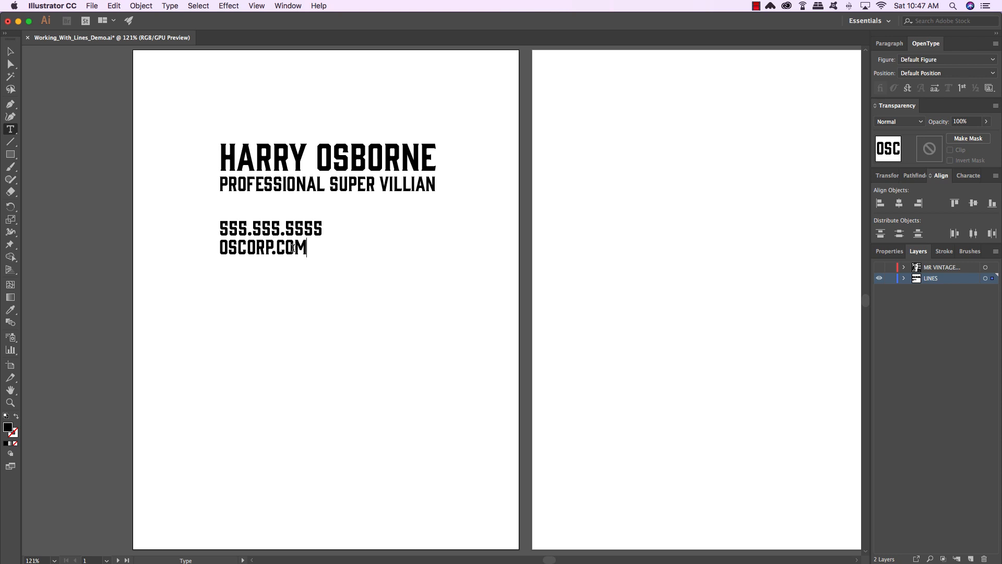
pyautogui.press('Home')
pyautogui.write('HARRY@')
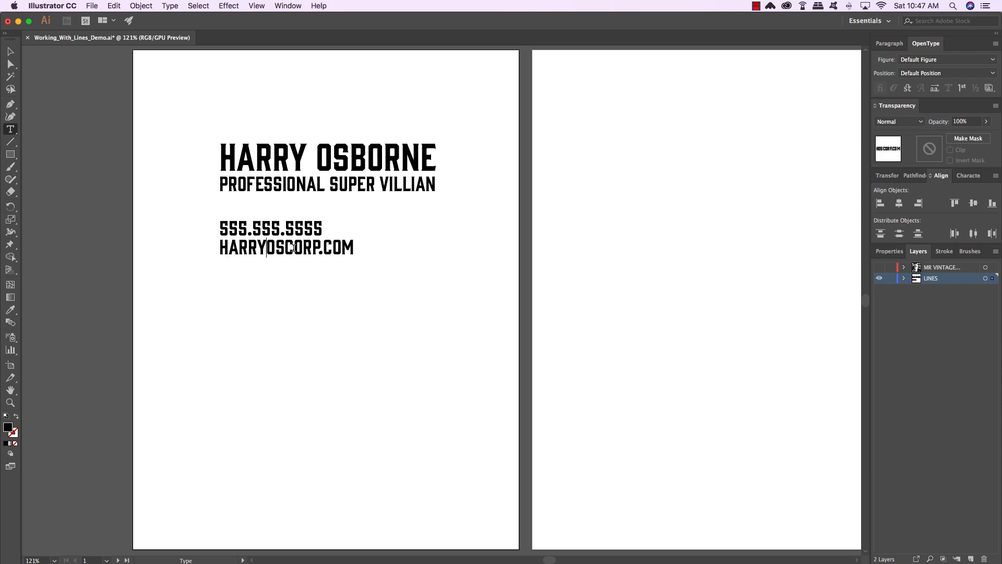
pyautogui.press('Escape')
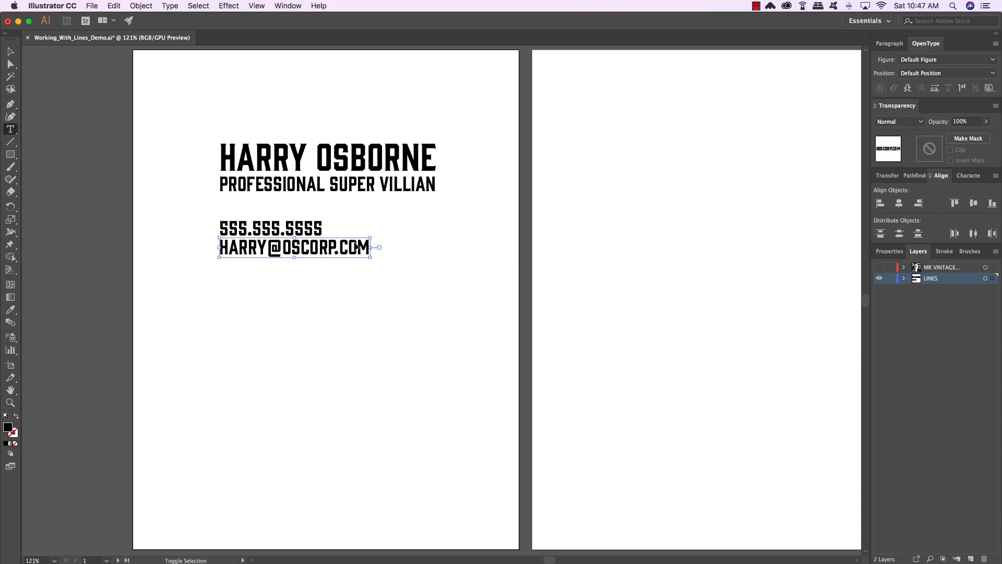
pyautogui.press('v')
# - Add another copy below and retype it as the company website address
pyautogui.moveTo(353, 251); pyautogui.dragTo(353, 269)
pyautogui.doubleClick(353, 268)
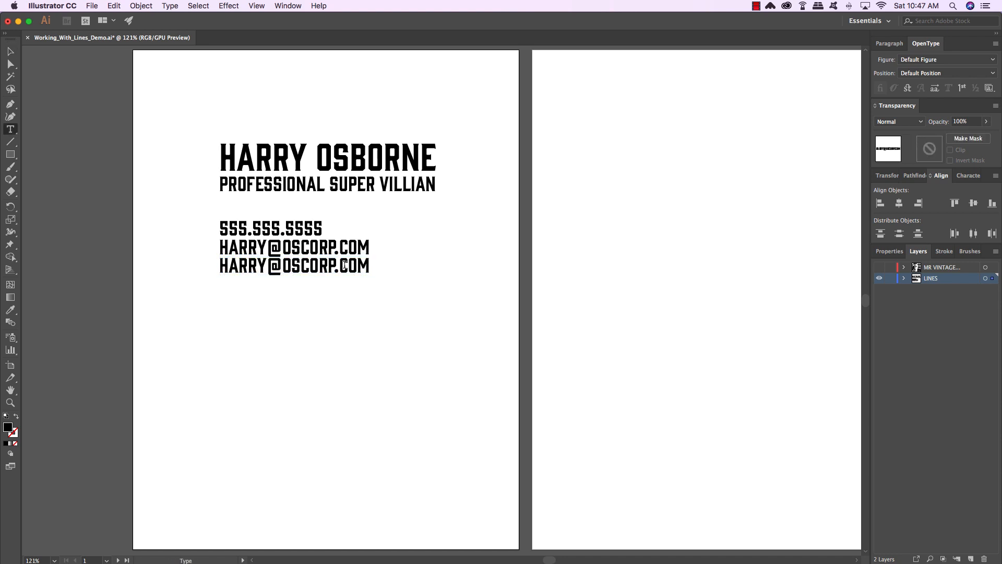
pyautogui.press('super+a')
pyautogui.write('OSC')
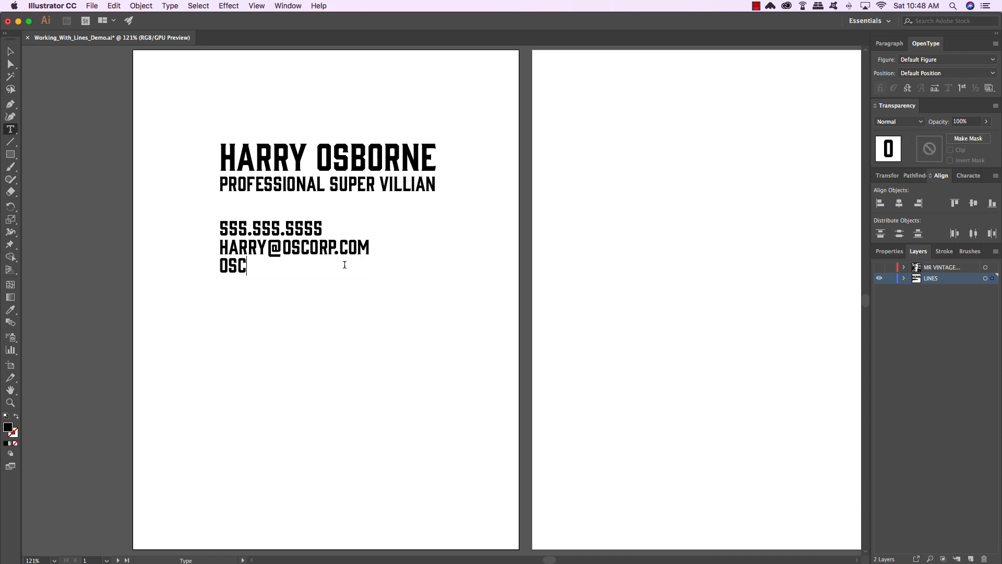
pyautogui.write('ORP.COM')
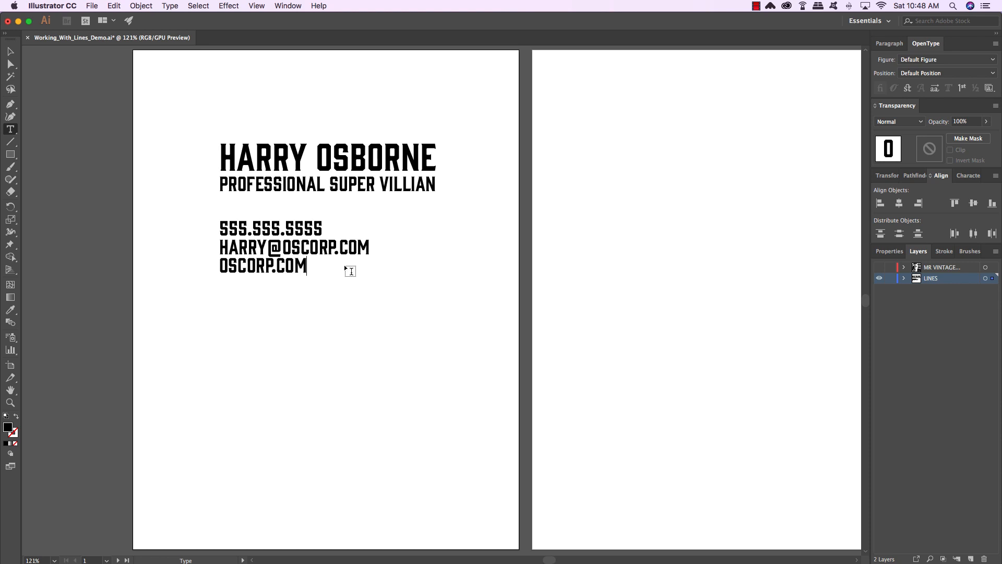
pyautogui.press('Home')
pyautogui.write('WWW.')
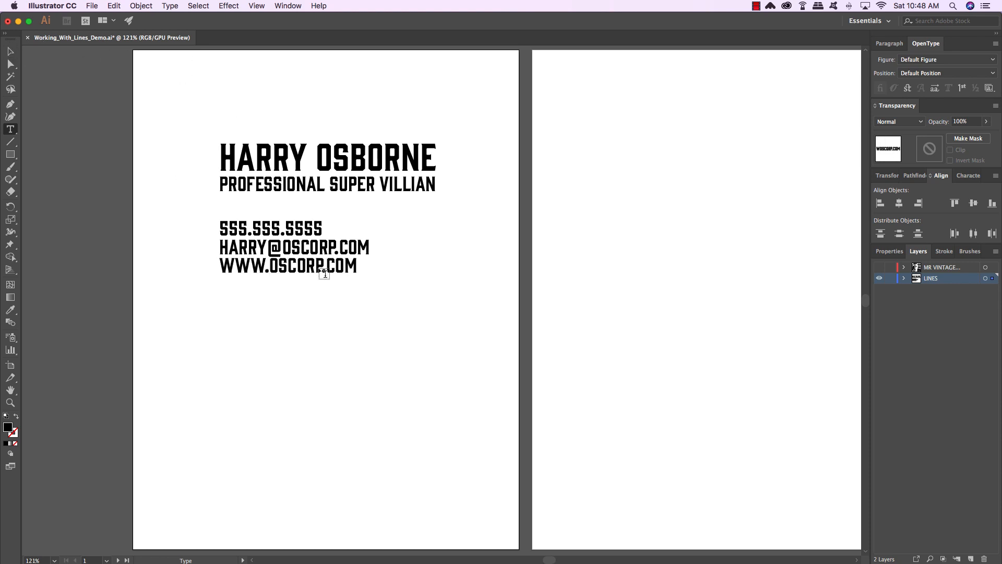
# - Move the three contact lines up under the tagline and even their spacing
pyautogui.press('Escape')
pyautogui.click(351, 308)
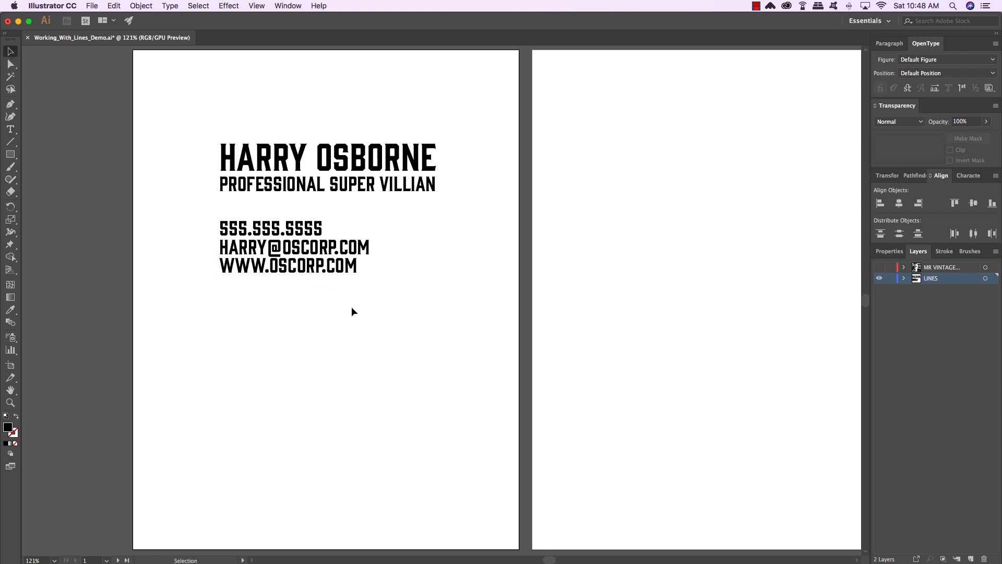
pyautogui.moveTo(352, 306); pyautogui.dragTo(275, 209)
pyautogui.moveTo(336, 275); pyautogui.dragTo(362, 239)
pyautogui.press('super+shift+a')
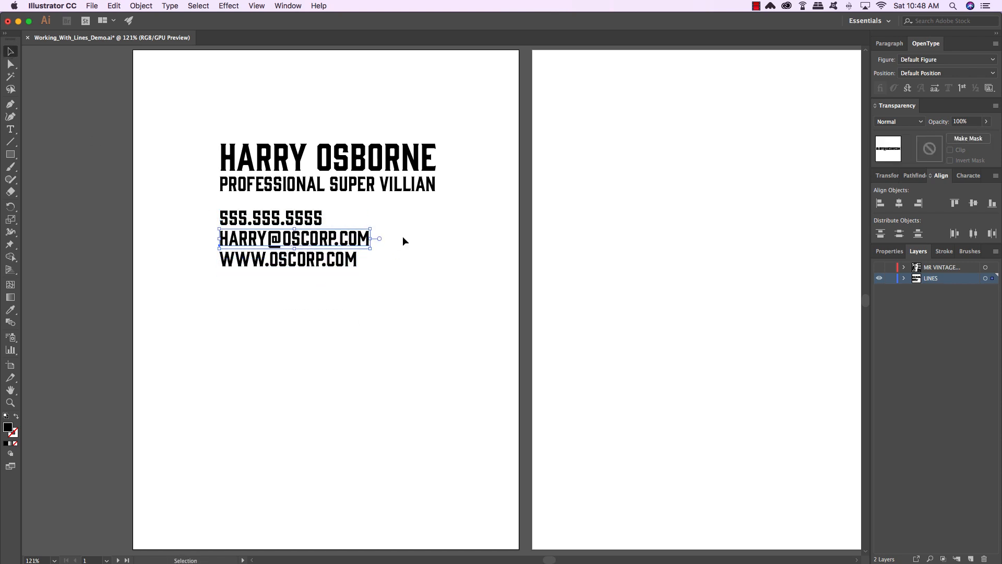
pyautogui.press('super+shift+a')
pyautogui.moveTo(463, 190); pyautogui.dragTo(255, 293)
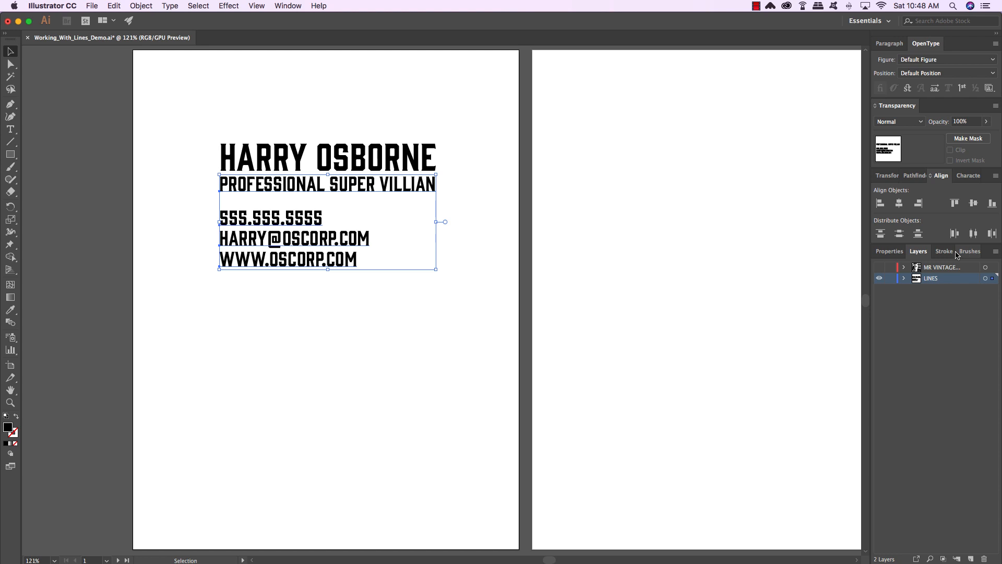
# - Set the text block's font to Avenir Roman
pyautogui.click(968, 175)
pyautogui.click(919, 190)
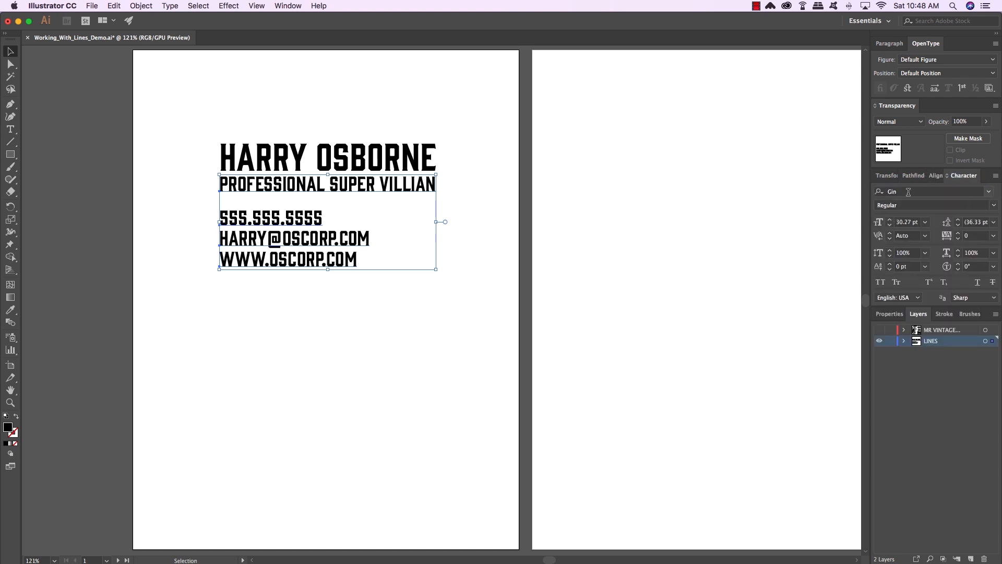
pyautogui.write('avenir')
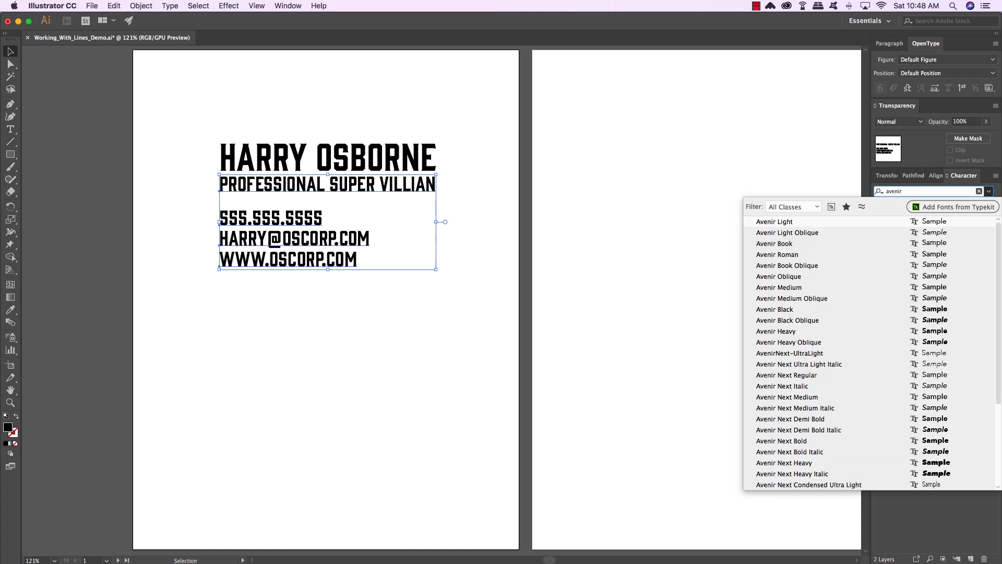
pyautogui.click(799, 310)
pyautogui.click(994, 205)
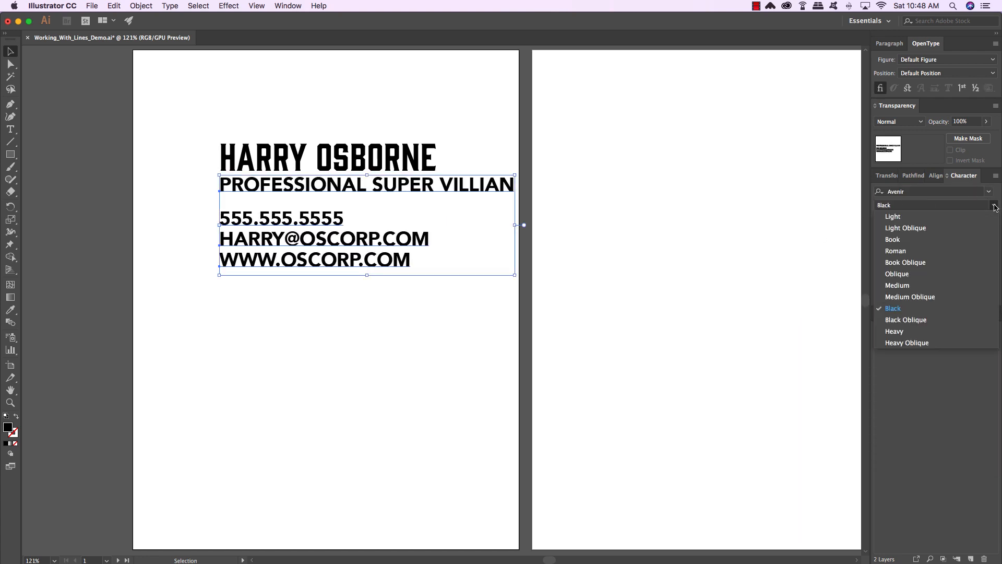
pyautogui.click(911, 253)
# - Scale down the contact lines and the tagline
pyautogui.click(502, 253)
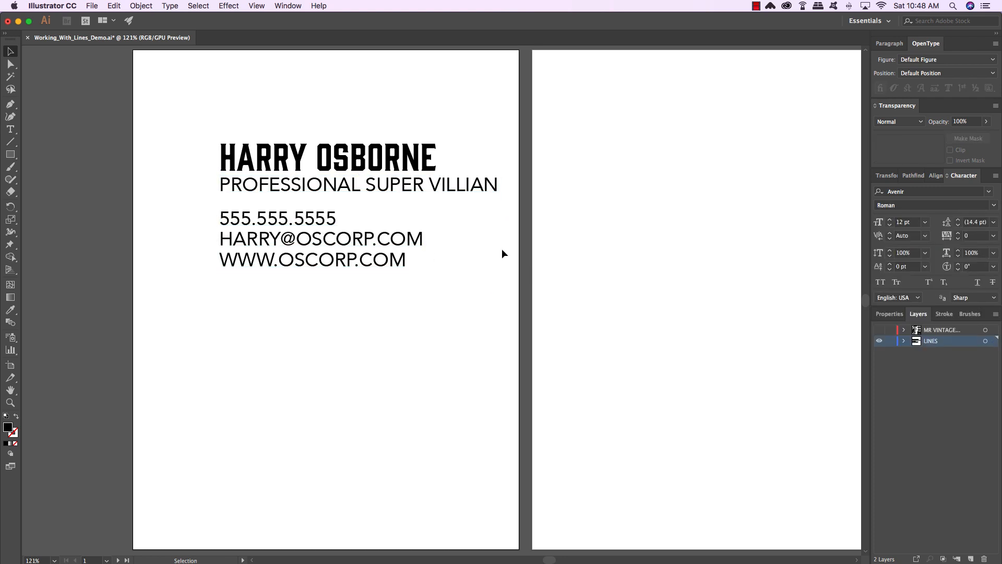
pyautogui.click(403, 258)
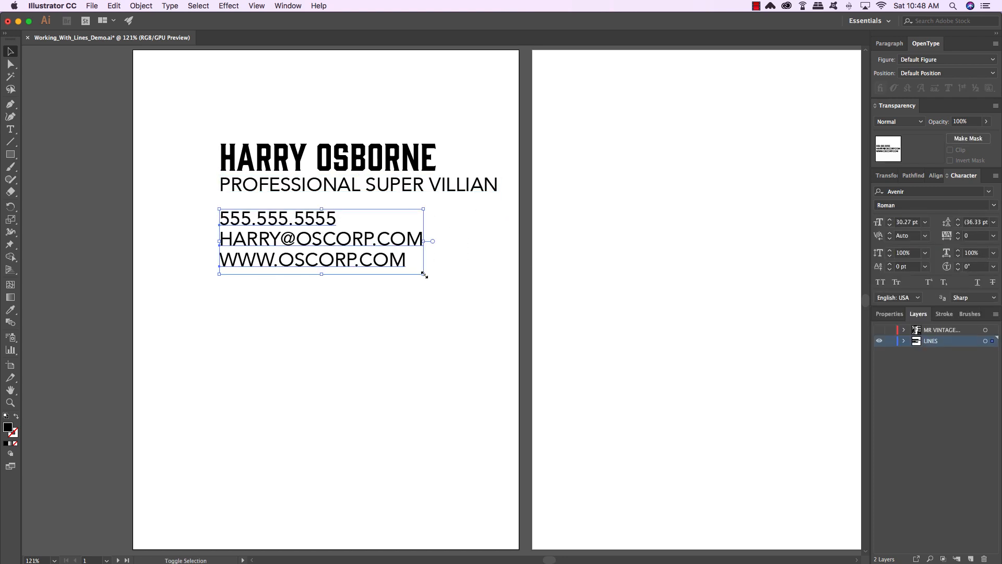
pyautogui.moveTo(425, 277); pyautogui.dragTo(368, 255)
pyautogui.click(381, 248)
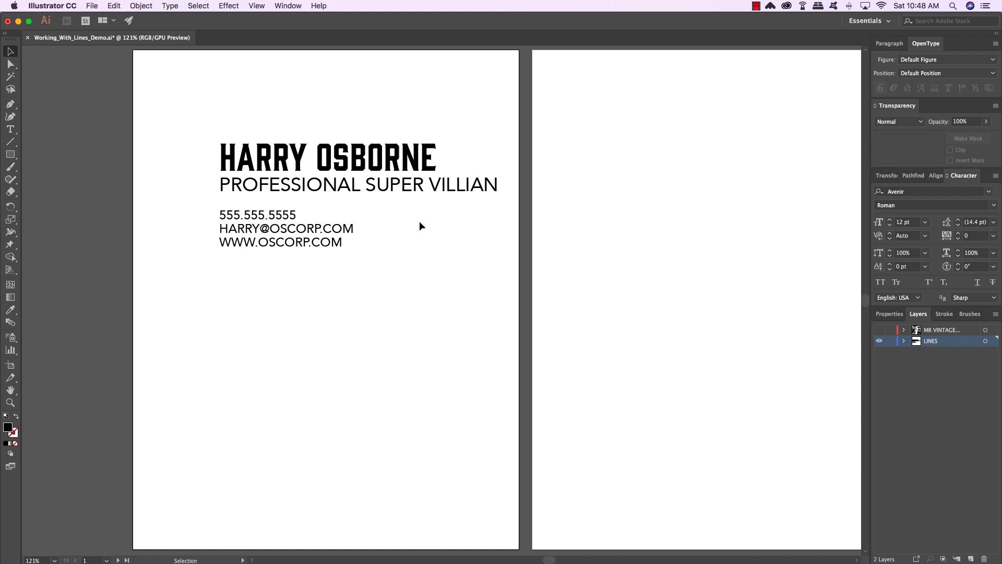
pyautogui.click(425, 189)
pyautogui.moveTo(499, 200); pyautogui.dragTo(441, 194)
# - Make the tagline Avenir Black, fit it to the name's width, and move the block
pyautogui.click(991, 206)
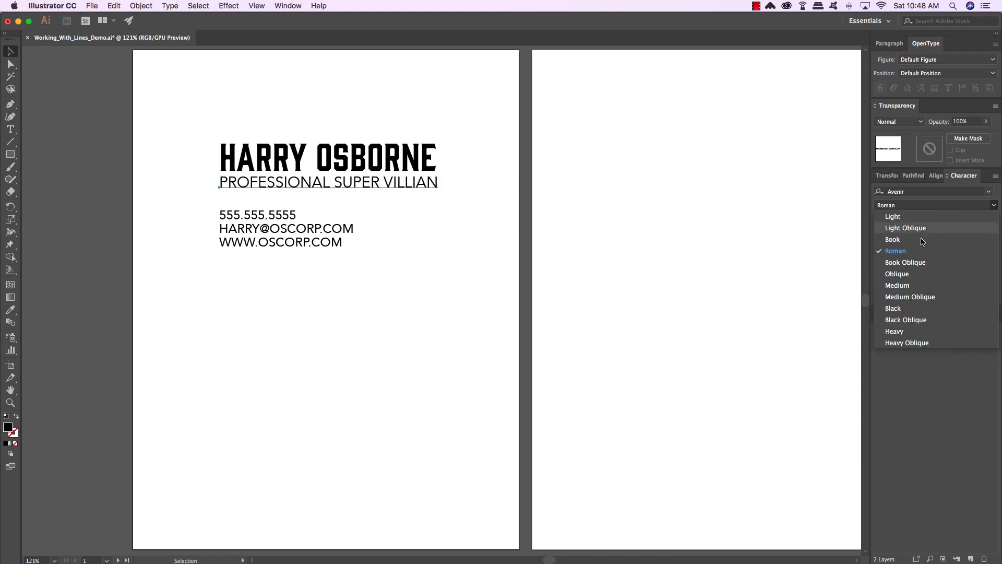
pyautogui.click(899, 309)
pyautogui.click(491, 228)
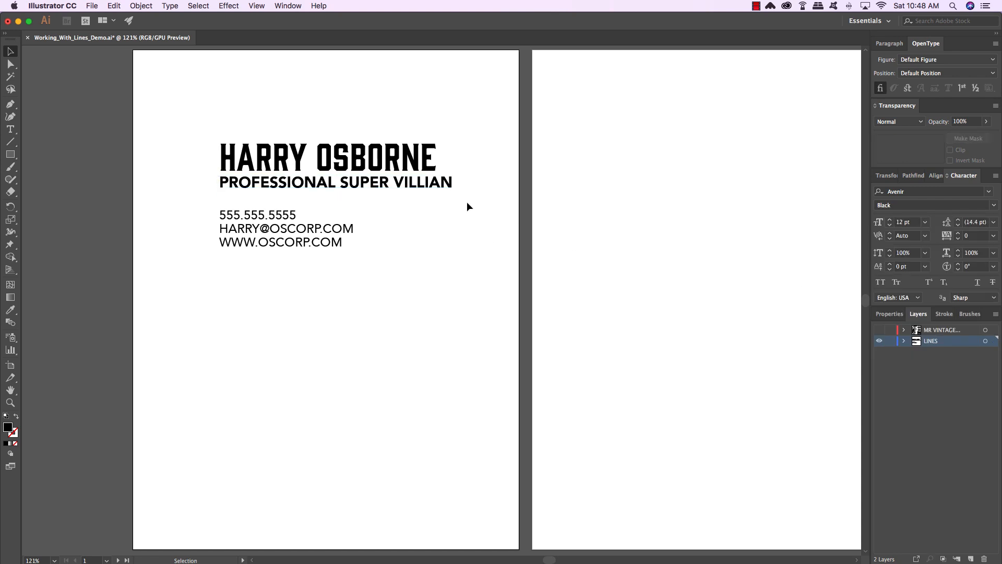
pyautogui.click(452, 186)
pyautogui.moveTo(453, 196); pyautogui.dragTo(438, 194)
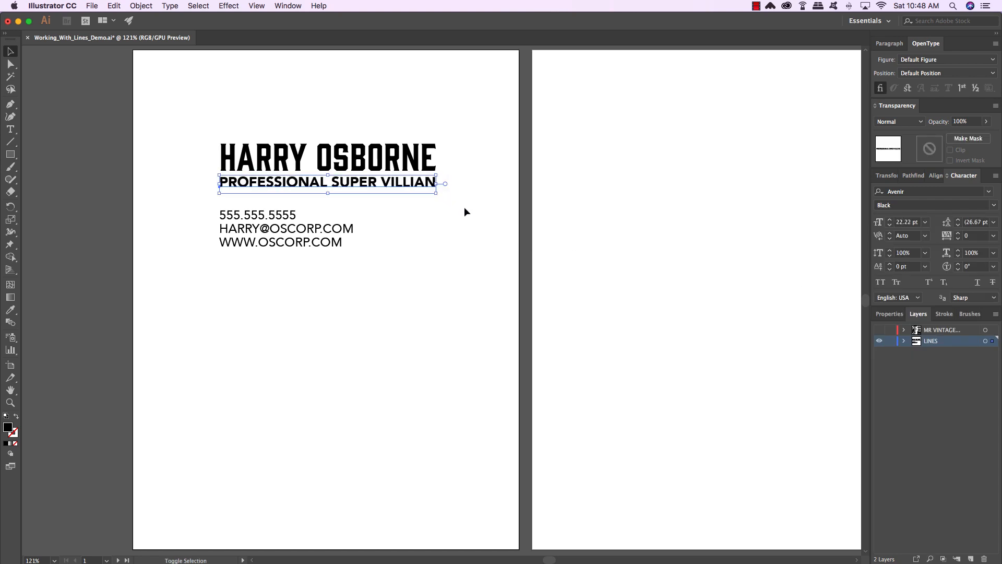
pyautogui.click(466, 216)
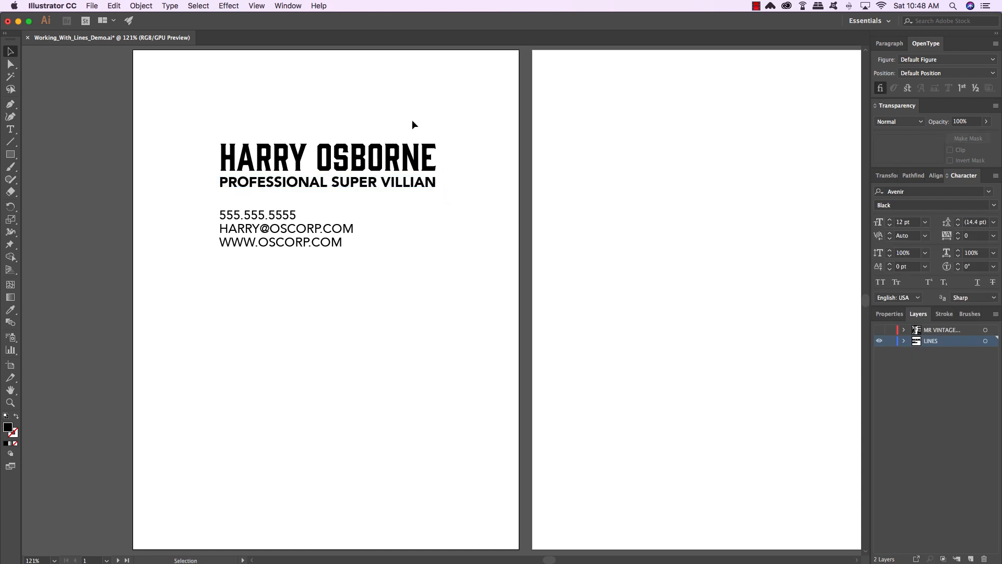
pyautogui.moveTo(407, 106); pyautogui.dragTo(338, 283)
pyautogui.moveTo(393, 182); pyautogui.dragTo(402, 334)
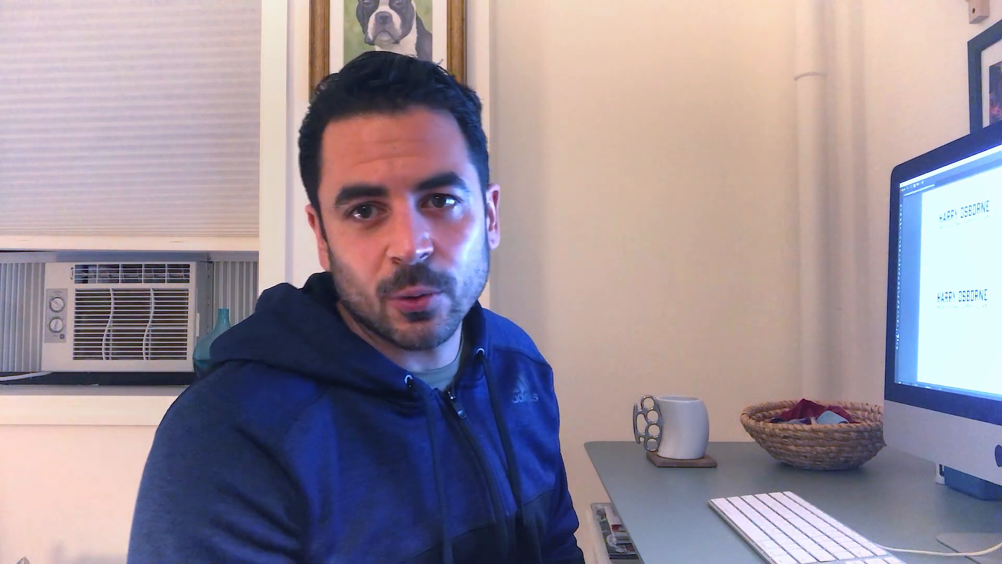
# - Draw a thin black rule under the tagline with a black stroke and no fill
pyautogui.click(383, 267)
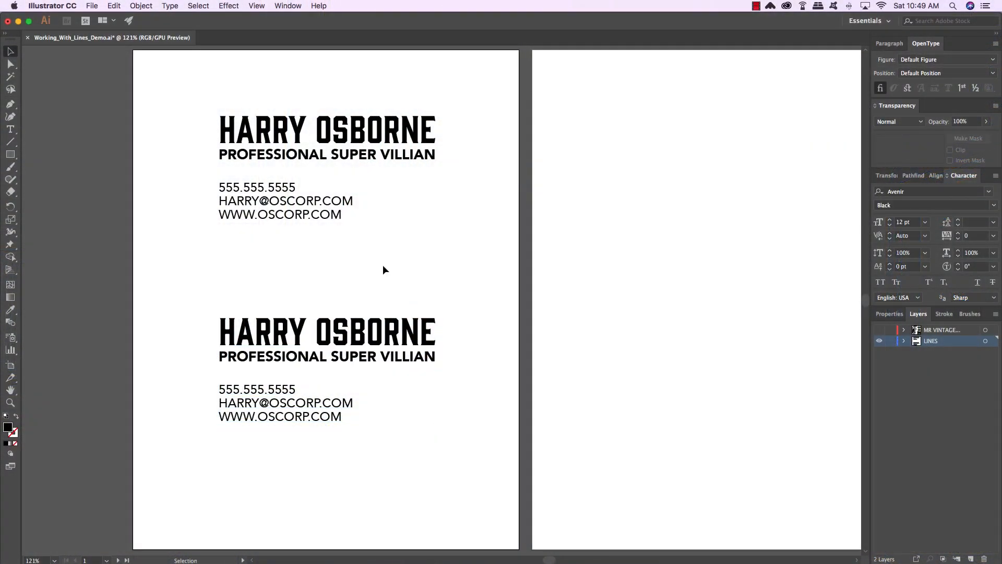
pyautogui.press('p')
pyautogui.hotkey('shift', 'x')
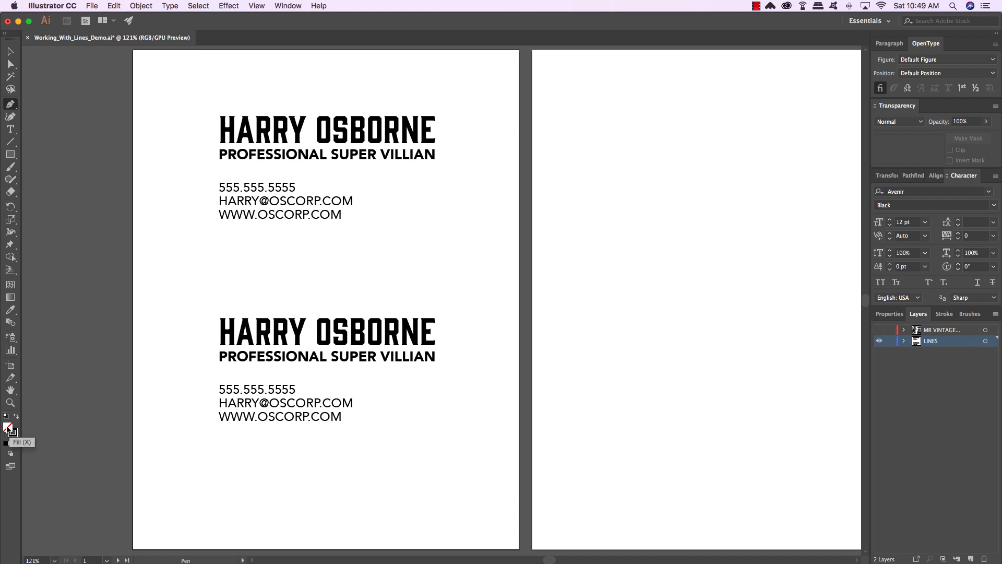
pyautogui.click(220, 370)
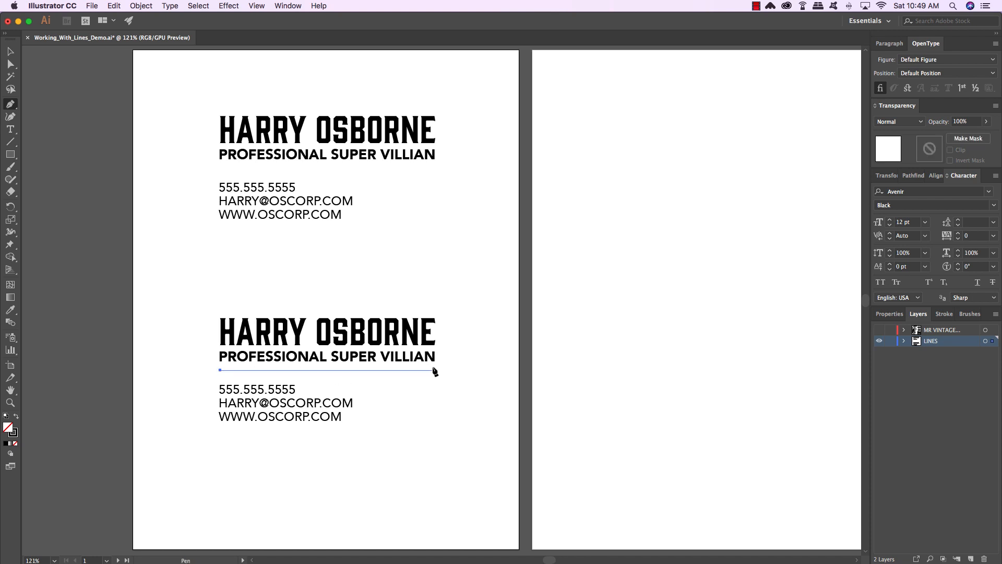
pyautogui.click(433, 370)
pyautogui.press('v')
pyautogui.click(459, 405)
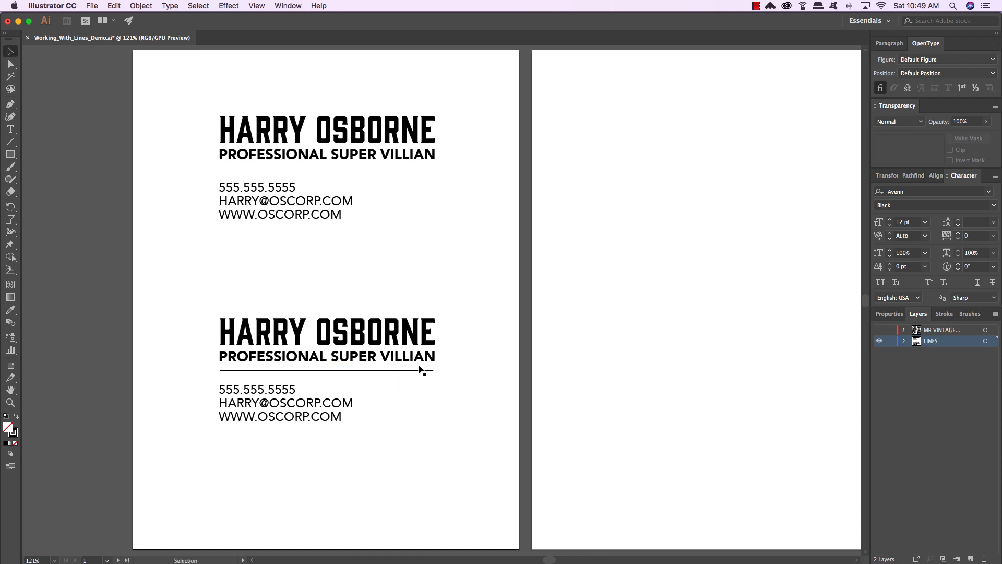
# - Lift the name slightly and set a copied rule above the tagline
pyautogui.moveTo(418, 349); pyautogui.dragTo(454, 357)
pyautogui.click(485, 358)
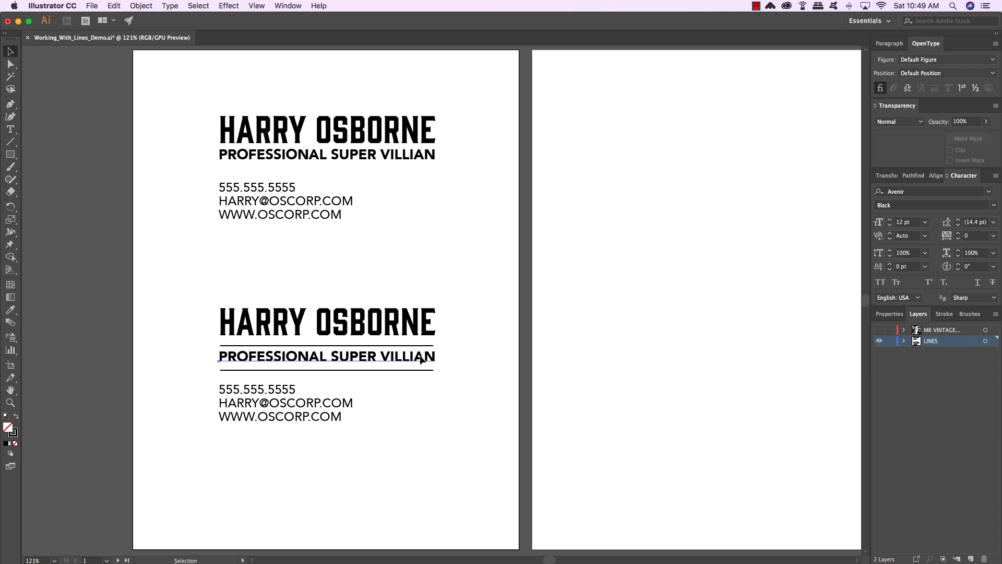
pyautogui.click(421, 359)
pyautogui.click(487, 374)
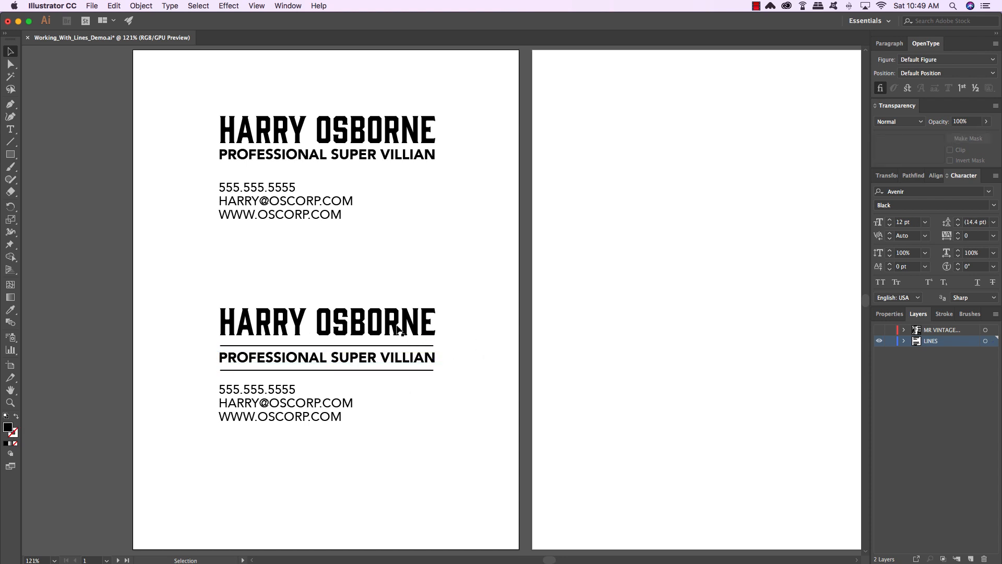
pyautogui.click(339, 410)
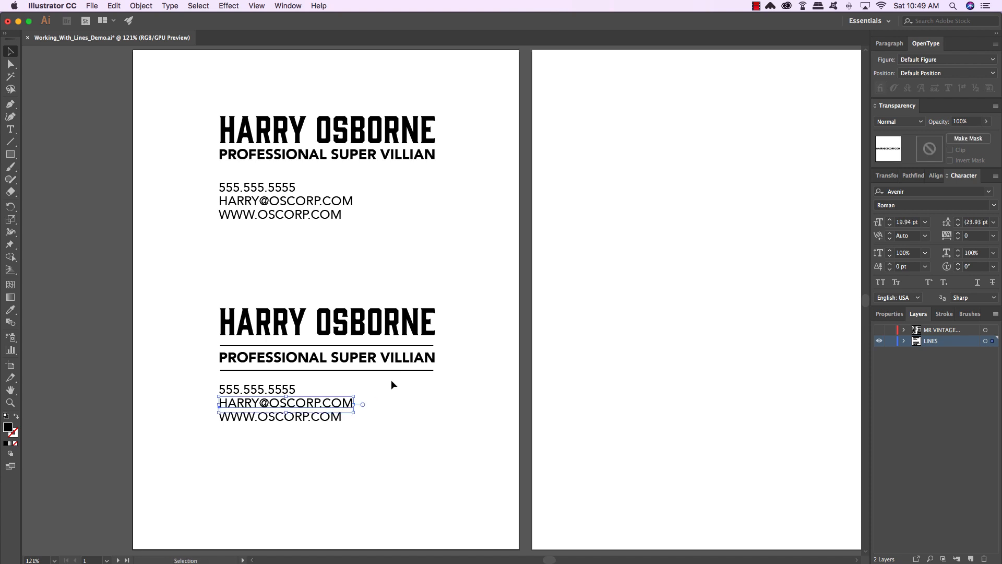
# - Shrink the contact text block and reposition it within the card
pyautogui.moveTo(391, 383); pyautogui.dragTo(353, 417)
pyautogui.moveTo(438, 426); pyautogui.dragTo(403, 406)
pyautogui.click(410, 449)
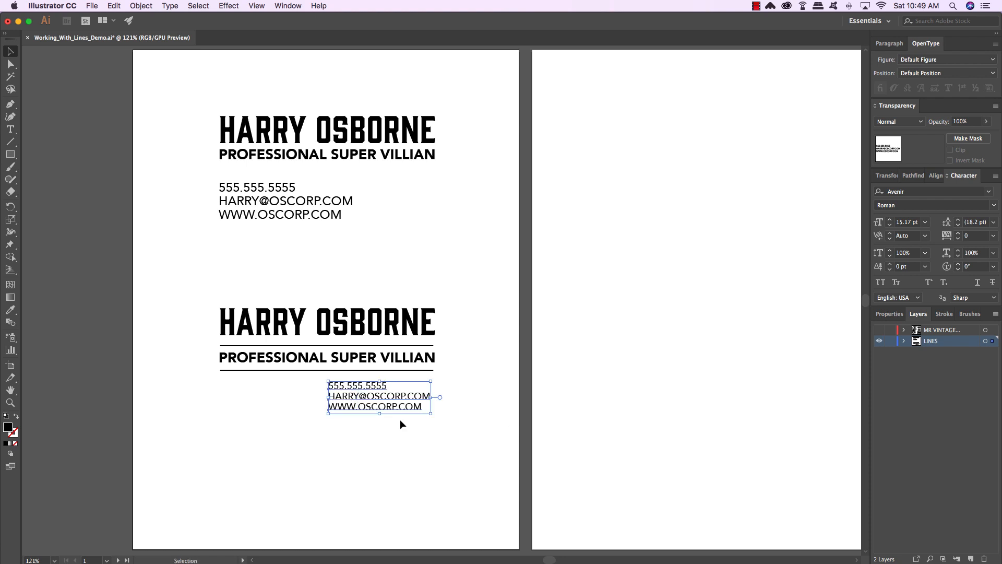
pyautogui.click(488, 406)
# - Draw a black-outlined rectangle around the lower card's text
pyautogui.press('m')
pyautogui.moveTo(211, 295); pyautogui.dragTo(442, 419)
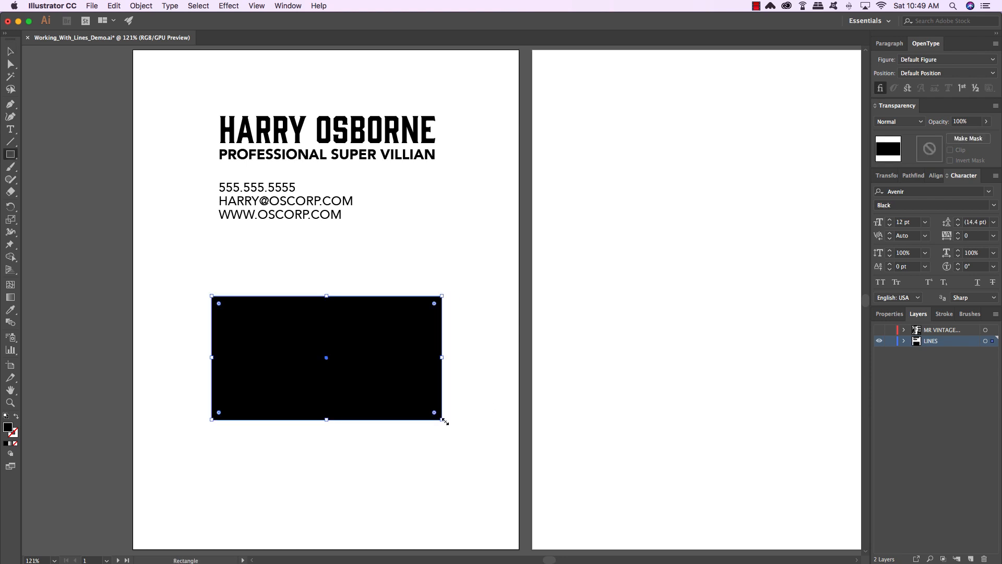
pyautogui.hotkey('shift', 'x')
pyautogui.press('super+shift+a')
pyautogui.press('v')
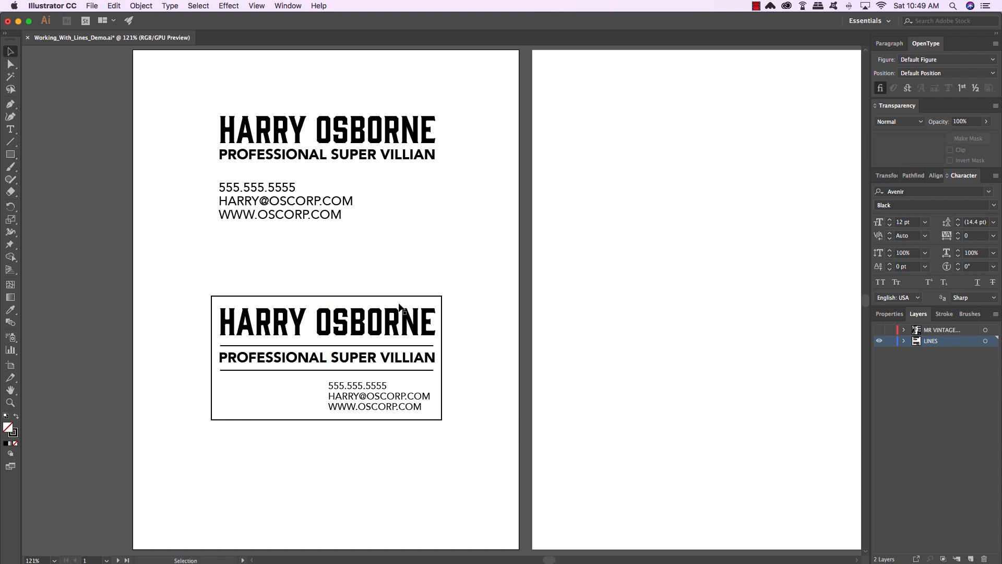
# - Stretch both tagline rules across the box's full width
pyautogui.click(384, 346)
pyautogui.keyDown('shift'); pyautogui.click(395, 370); pyautogui.keyUp('shift')
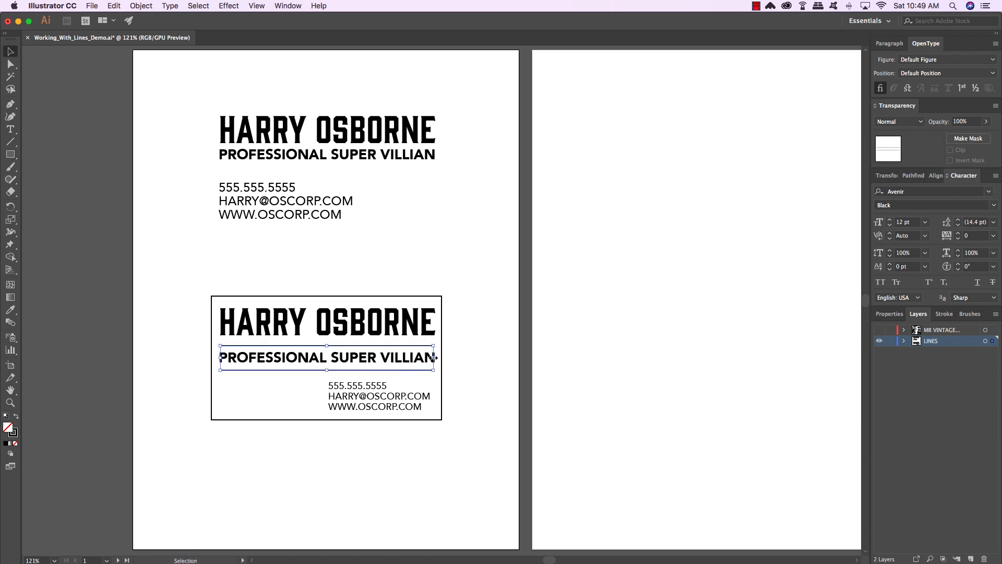
pyautogui.moveTo(433, 358); pyautogui.dragTo(443, 358)
pyautogui.click(467, 353)
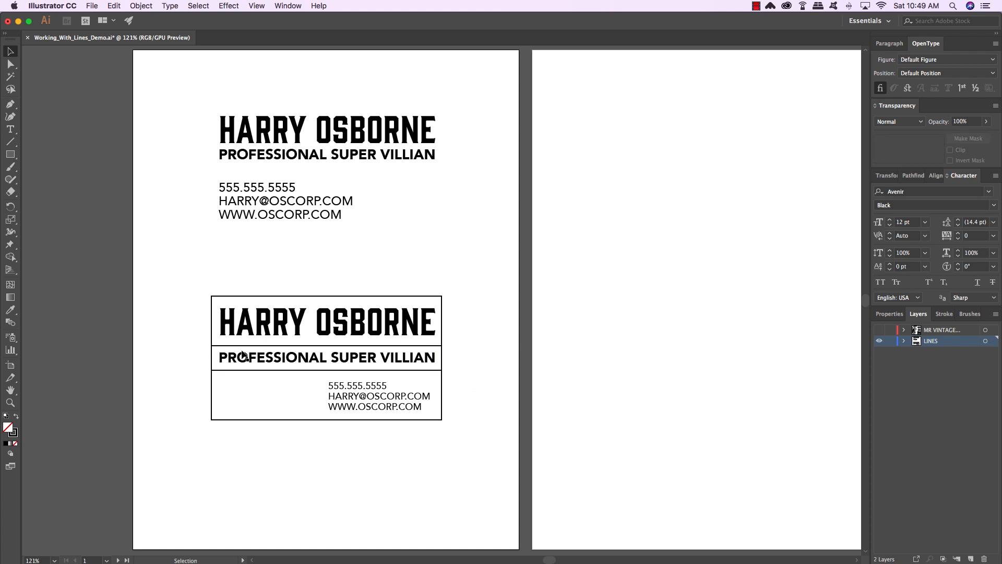
# - Nudge the name, phone and e-mail lines into place and shift contacts left
pyautogui.click(374, 332)
pyautogui.moveTo(373, 332); pyautogui.dragTo(371, 330)
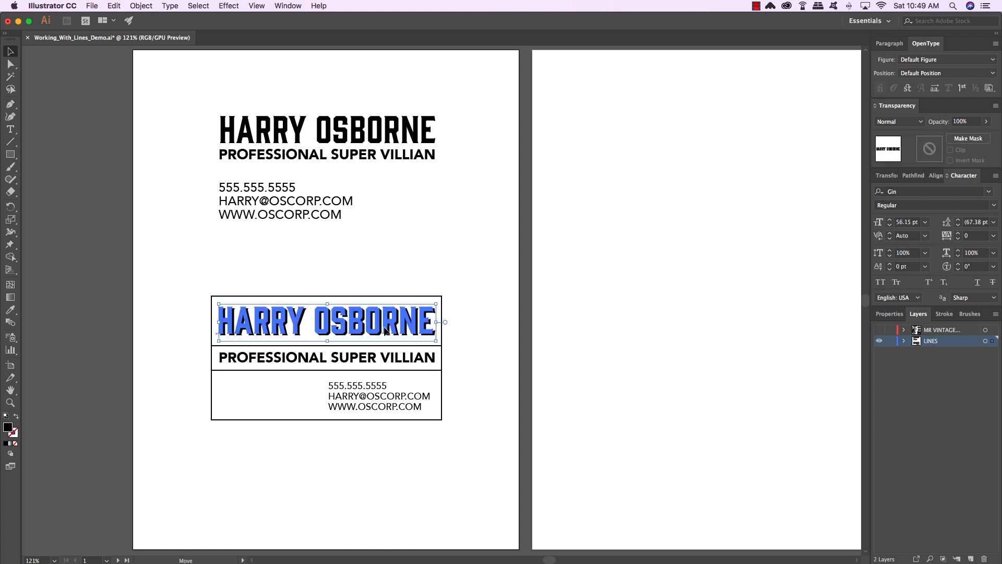
pyautogui.click(466, 339)
pyautogui.click(372, 387)
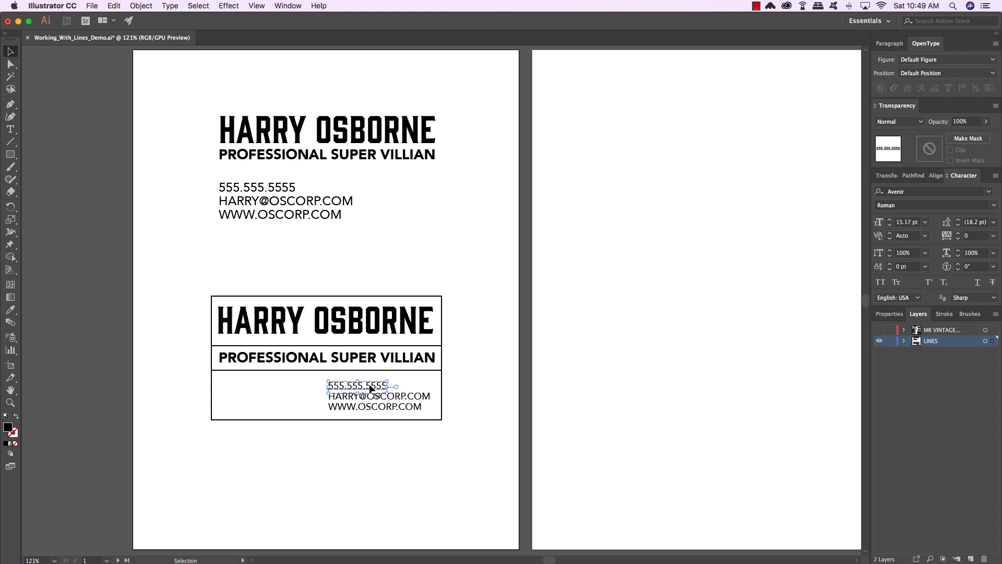
pyautogui.moveTo(371, 387); pyautogui.dragTo(308, 411)
pyautogui.click(446, 395)
pyautogui.click(398, 400)
pyautogui.click(495, 395)
pyautogui.click(457, 435)
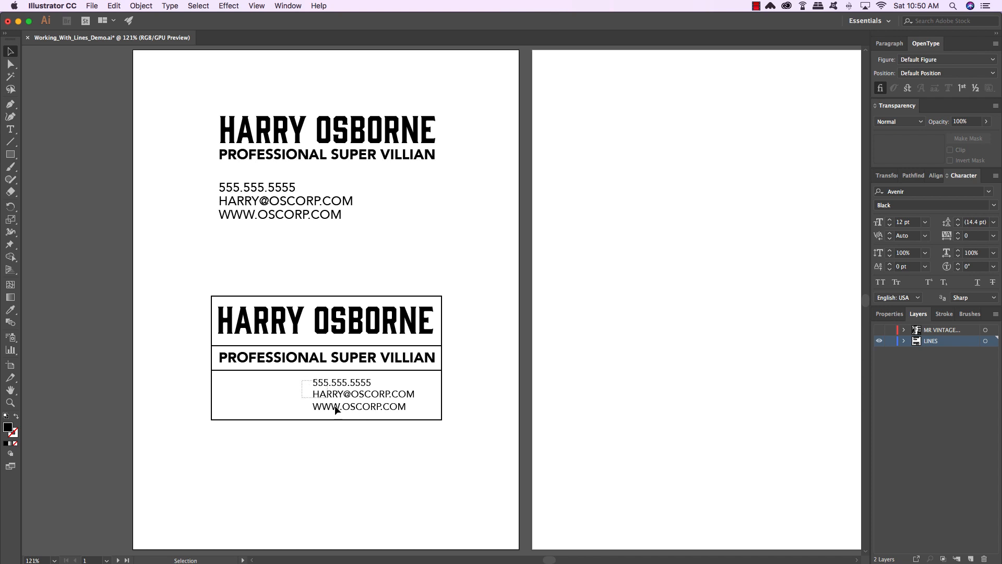
# - Duplicate the contact lines to the left and retype them as M, E and W
pyautogui.click(367, 405)
pyautogui.moveTo(368, 405); pyautogui.dragTo(287, 406)
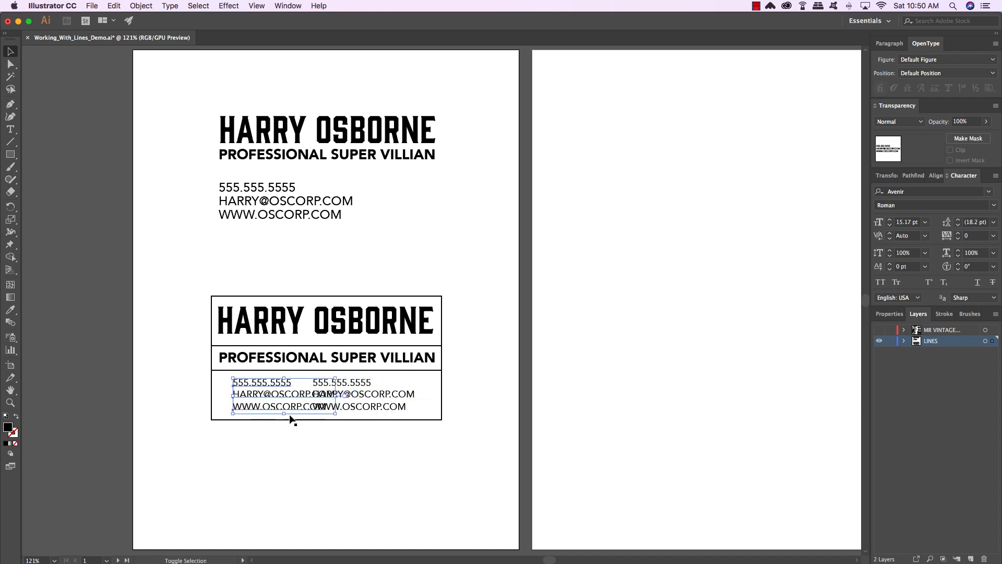
pyautogui.press('t')
pyautogui.doubleClick(280, 381)
pyautogui.write('M')
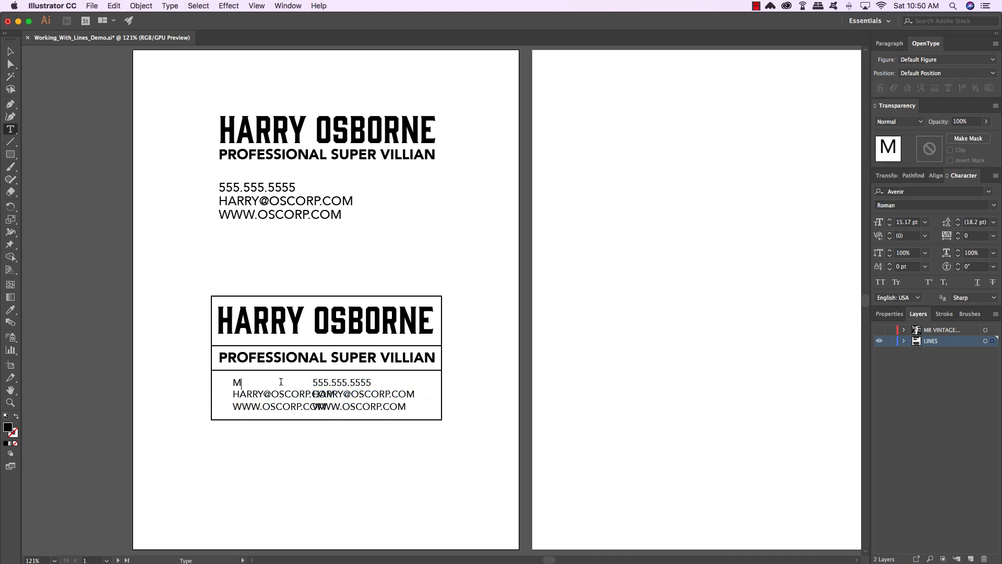
pyautogui.tripleClick(274, 392)
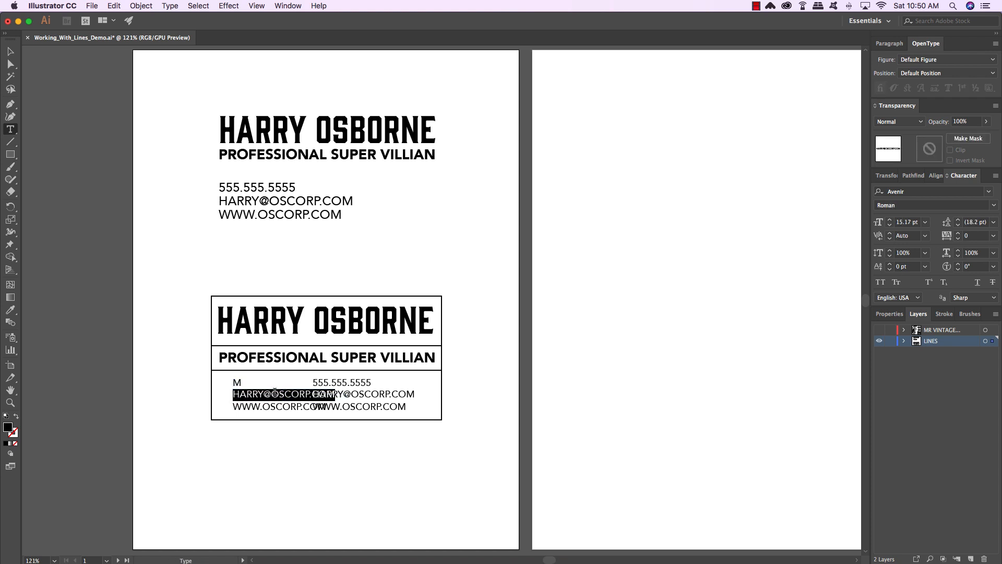
pyautogui.write('E')
pyautogui.tripleClick(290, 406)
pyautogui.write('W')
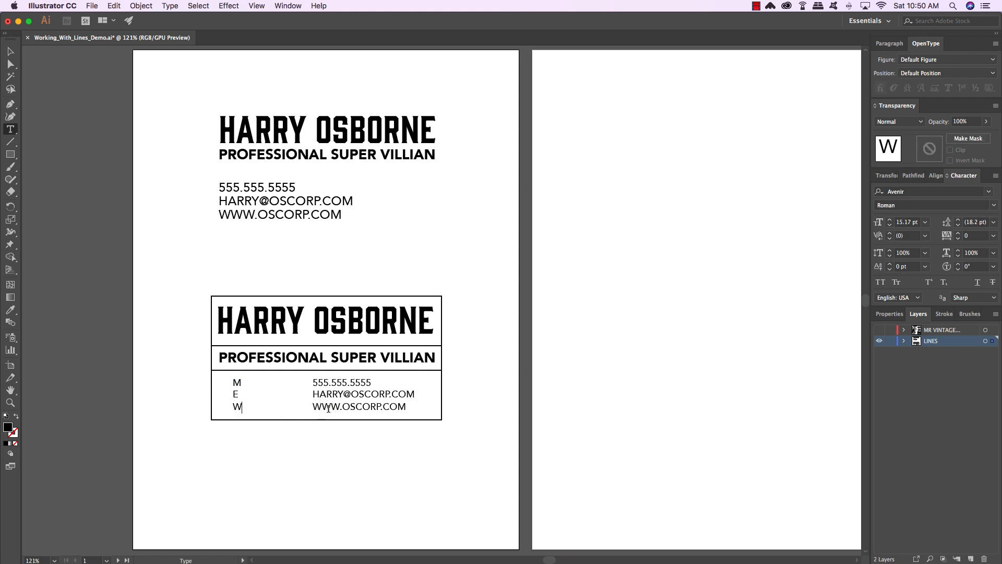
pyautogui.press('super+shift+a')
pyautogui.press('v')
# - Make the M, E, W labels Black weight and align them beside the contacts
pyautogui.moveTo(246, 376); pyautogui.dragTo(226, 408)
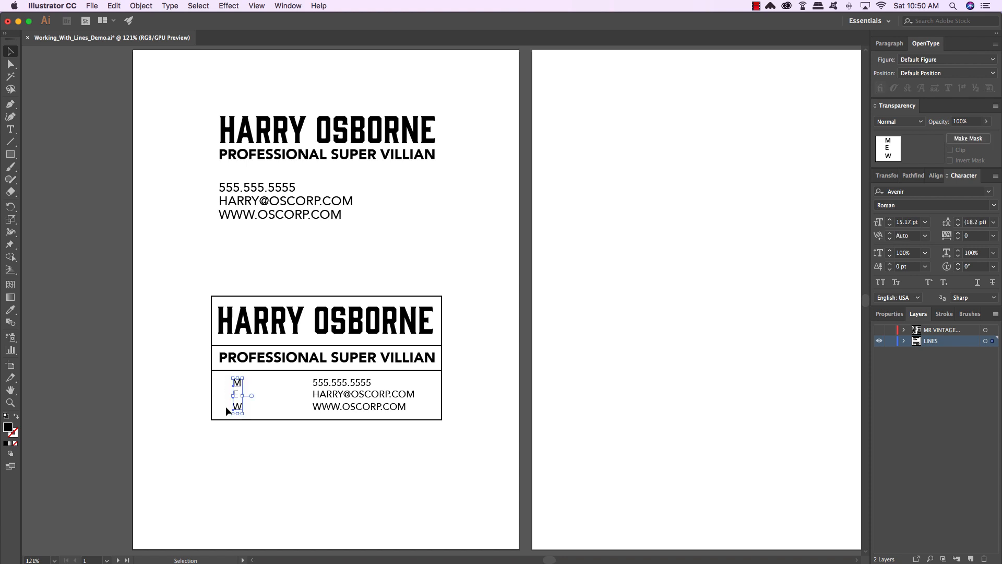
pyautogui.hotkey('shift', 'Left')
pyautogui.click(993, 205)
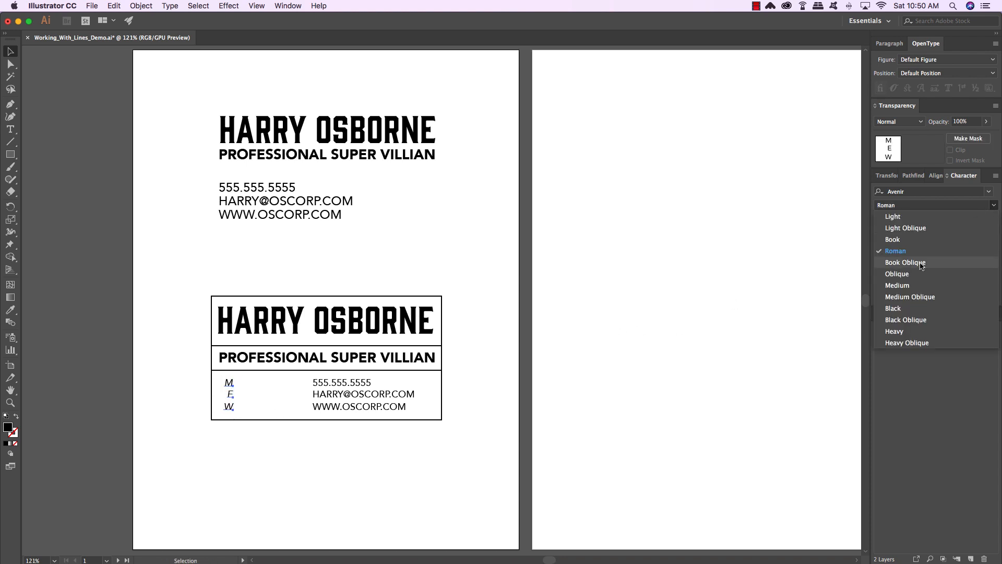
pyautogui.click(911, 313)
pyautogui.hotkey('shift', 'Right')
pyautogui.hotkey('shift', 'Right')
pyautogui.hotkey('shift', 'Right')
pyautogui.hotkey('shift', 'Right')
pyautogui.hotkey('shift', 'Right')
pyautogui.hotkey('shift', 'Right')
pyautogui.hotkey('shift', 'Right')
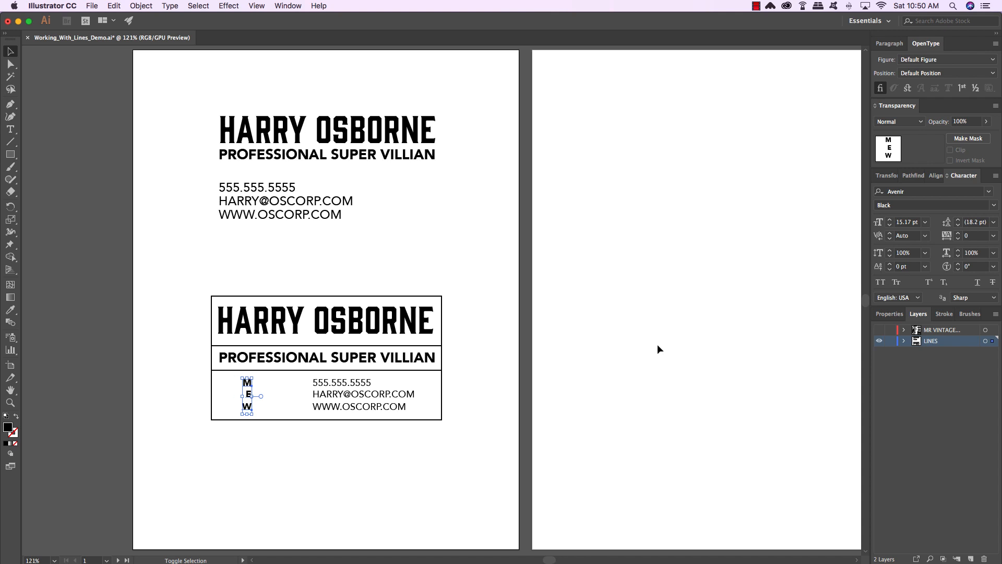
pyautogui.press('Right')
pyautogui.press('Right')
pyautogui.press('Right')
pyautogui.press('Right')
pyautogui.press('Right')
pyautogui.press('Right')
pyautogui.press('Right')
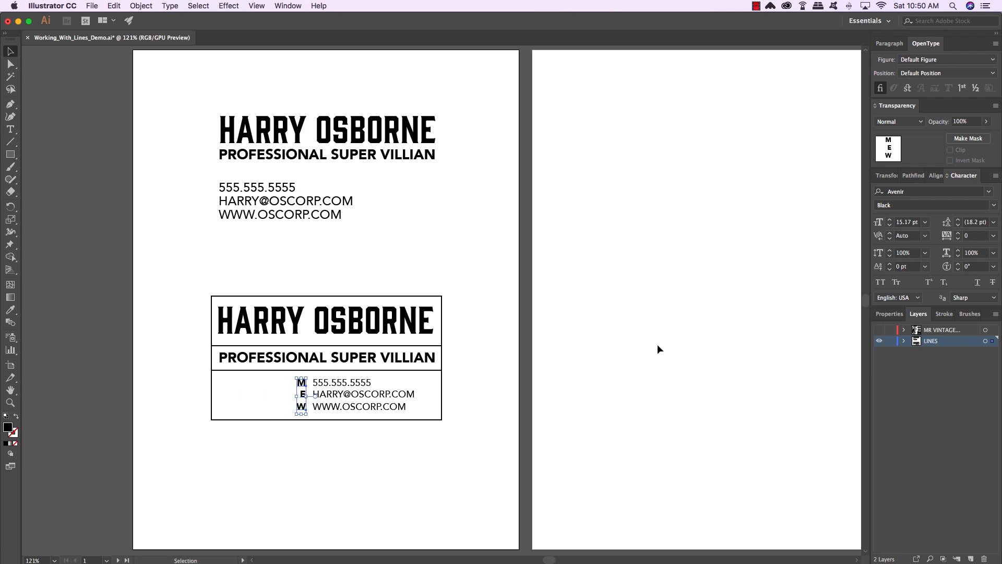
pyautogui.click(656, 348)
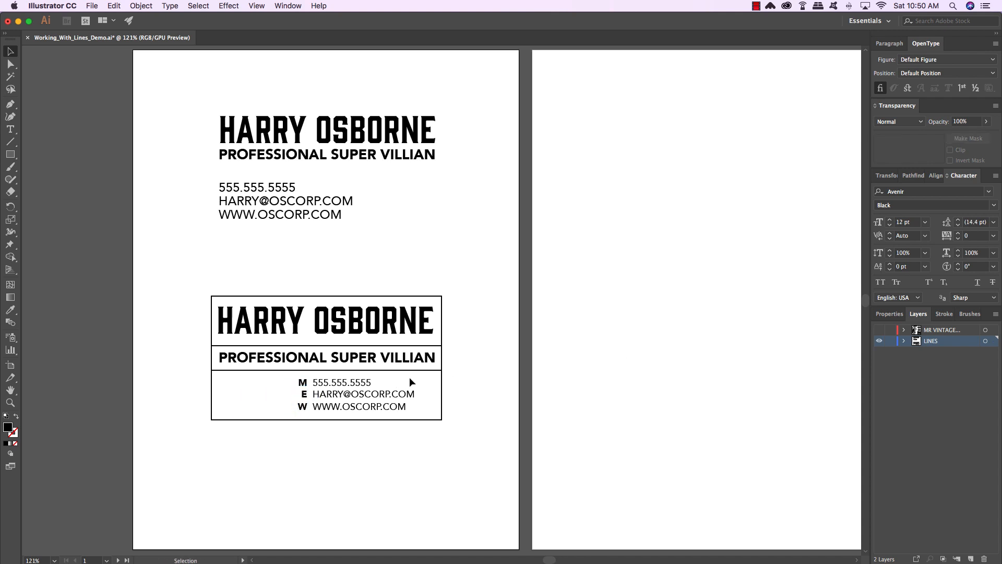
pyautogui.moveTo(410, 379); pyautogui.dragTo(265, 405)
# - Draw a small solid black circle beside the contact text
pyautogui.click(346, 441)
pyautogui.press('l')
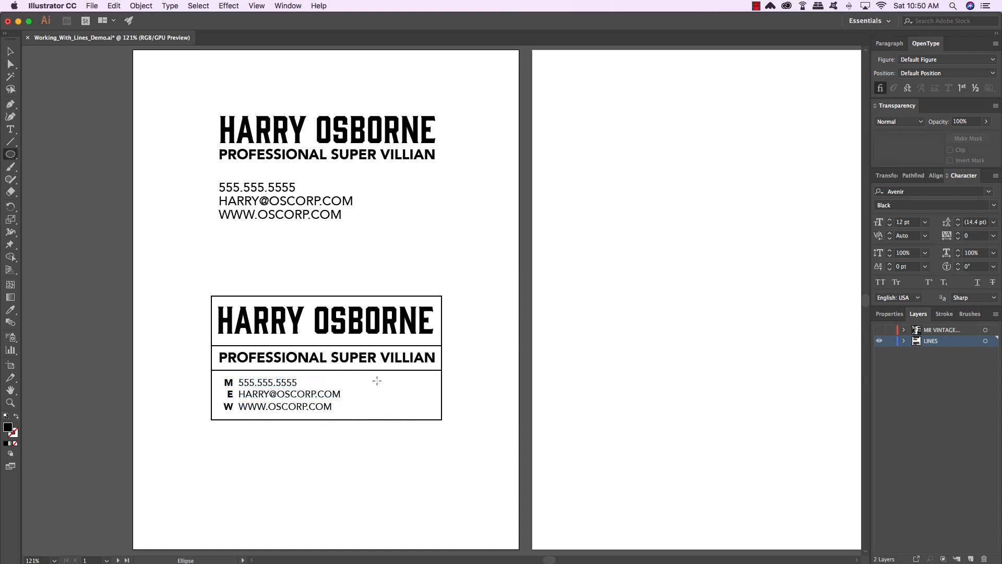
pyautogui.moveTo(375, 380)
pyautogui.mouseDown()
pyautogui.moveTo(407, 412)
pyautogui.moveTo(377, 399)
pyautogui.mouseUp()
pyautogui.press('v')
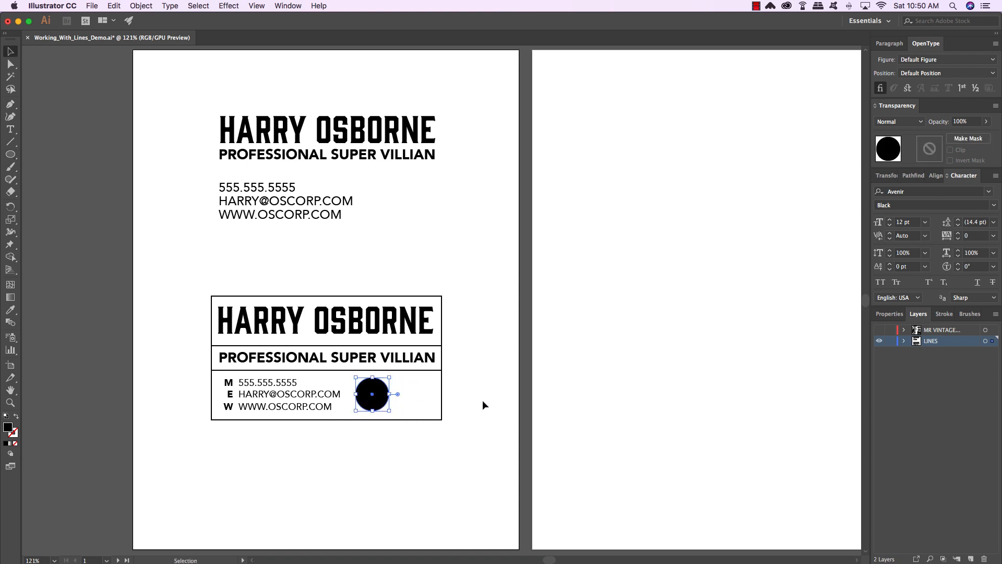
pyautogui.click(457, 389)
# - Draw a vertical divider below the lower rule and move the circle right of it
pyautogui.press('p')
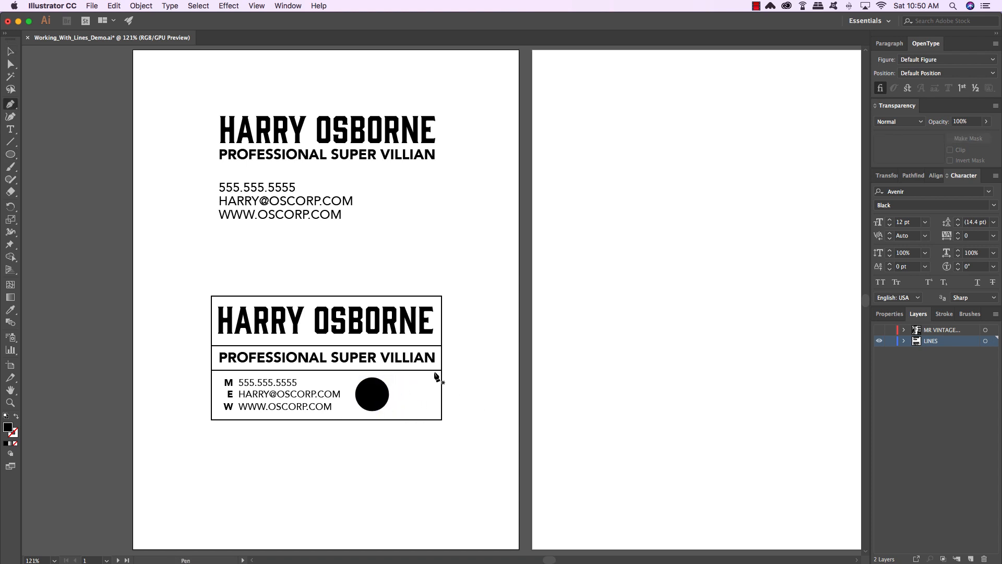
pyautogui.hotkey('shift', 'x')
pyautogui.click(385, 371)
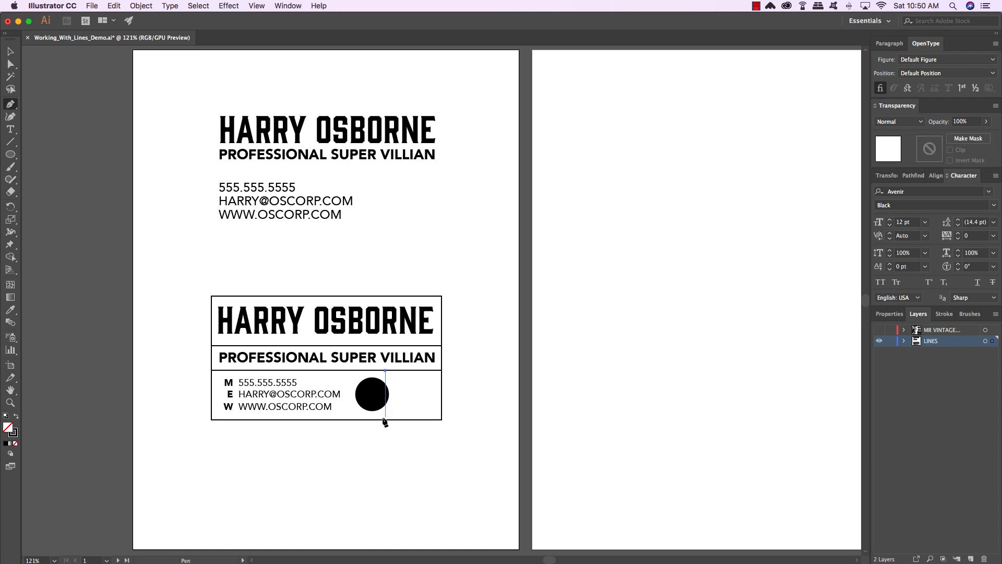
pyautogui.press('v')
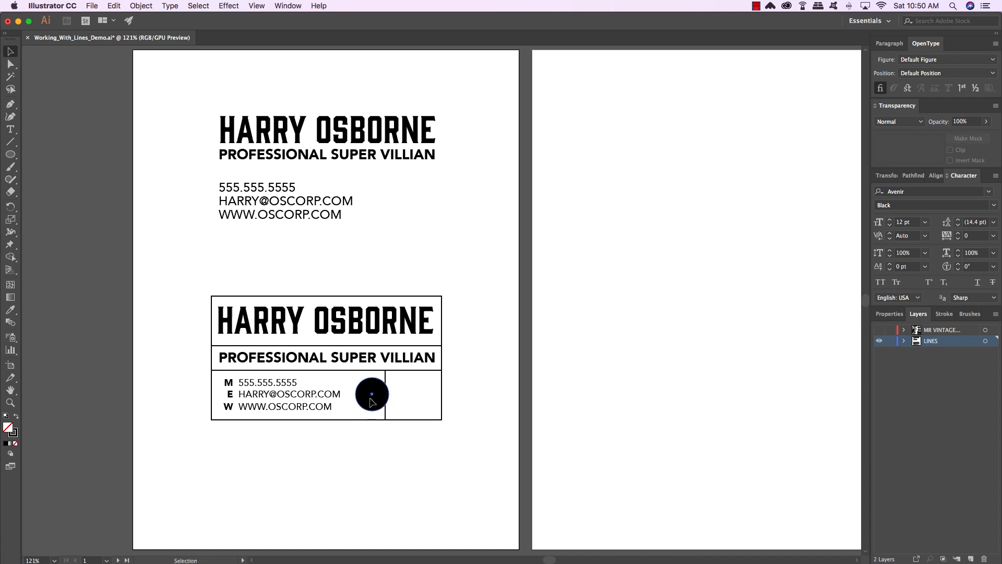
pyautogui.moveTo(371, 399); pyautogui.dragTo(414, 402)
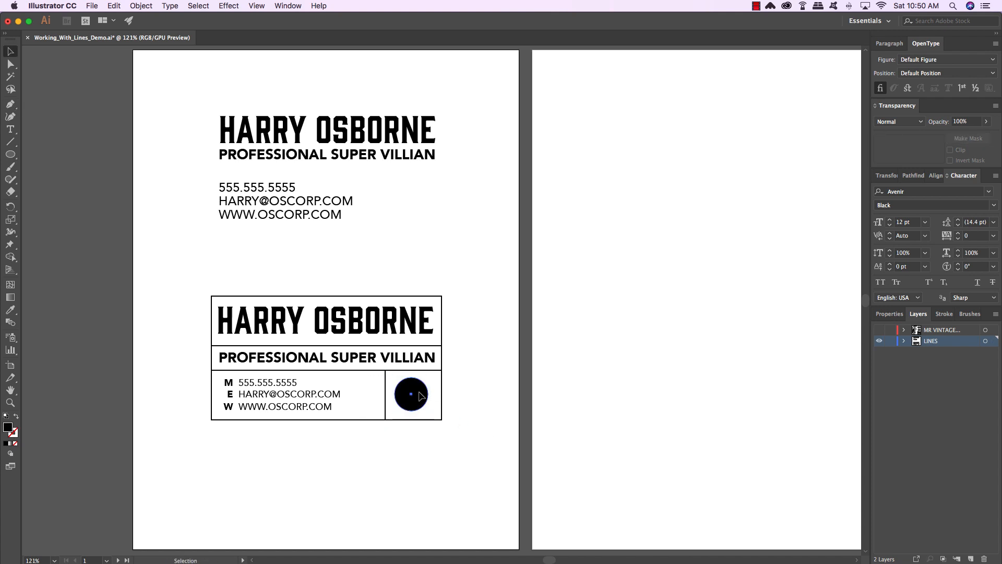
pyautogui.click(455, 383)
pyautogui.hscroll(-1, 330, 260)
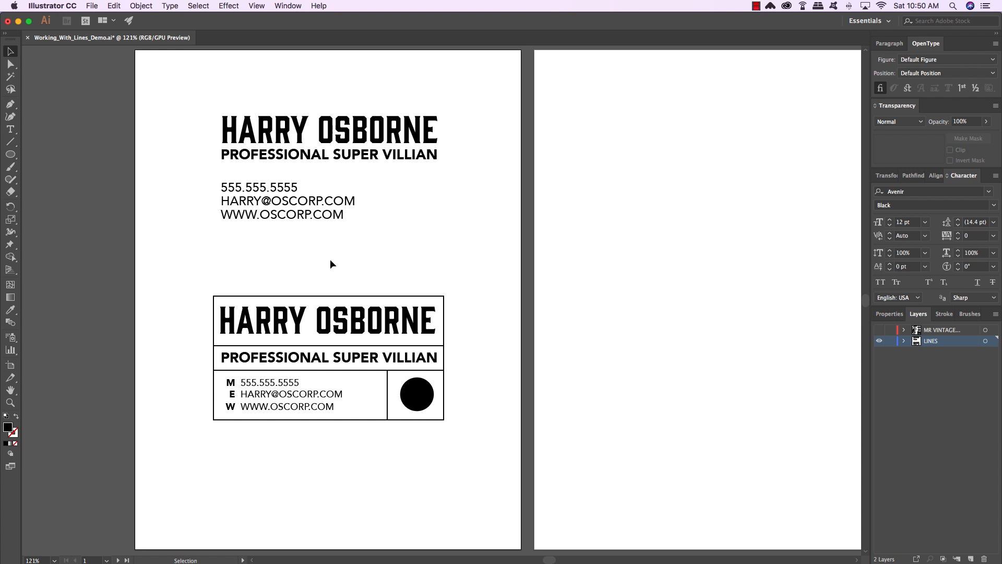
# - Lock the name, tagline, contacts and labels, then select the box lines and float the Stroke panel
pyautogui.click(422, 321)
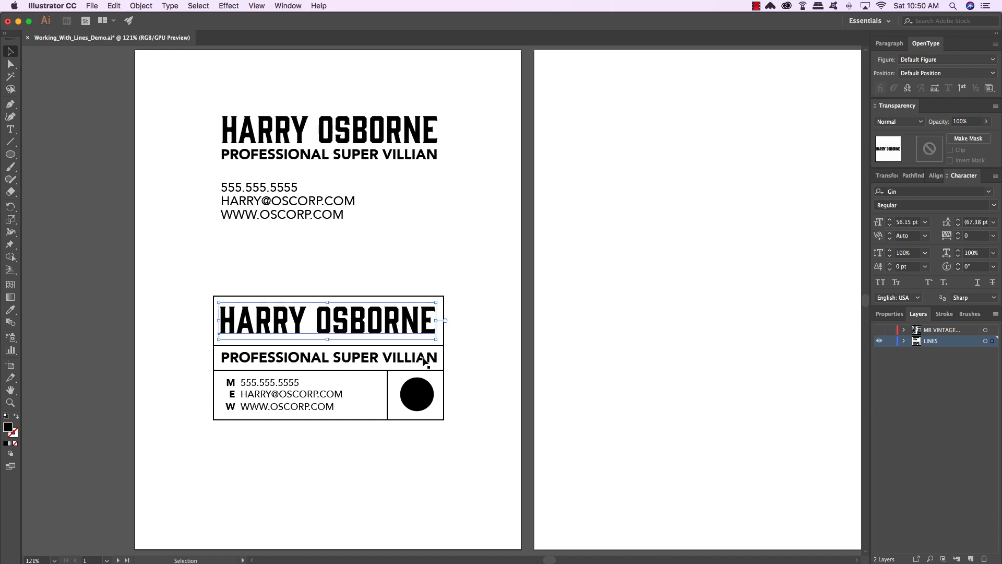
pyautogui.keyDown('shift'); pyautogui.click(308, 401); pyautogui.keyUp('shift')
pyautogui.keyDown('shift'); pyautogui.click(307, 404); pyautogui.keyUp('shift')
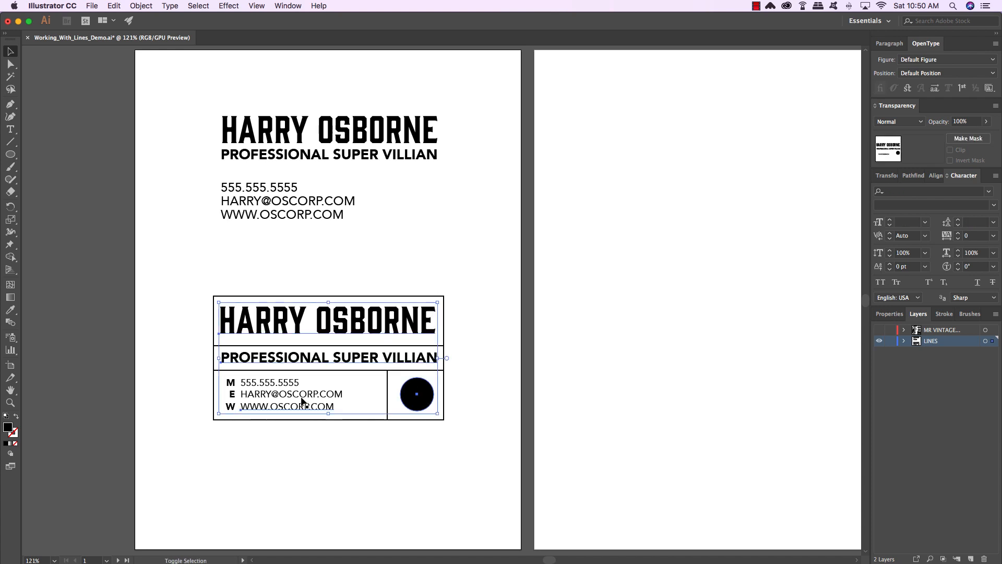
pyautogui.keyDown('shift'); pyautogui.click(230, 406); pyautogui.keyUp('shift')
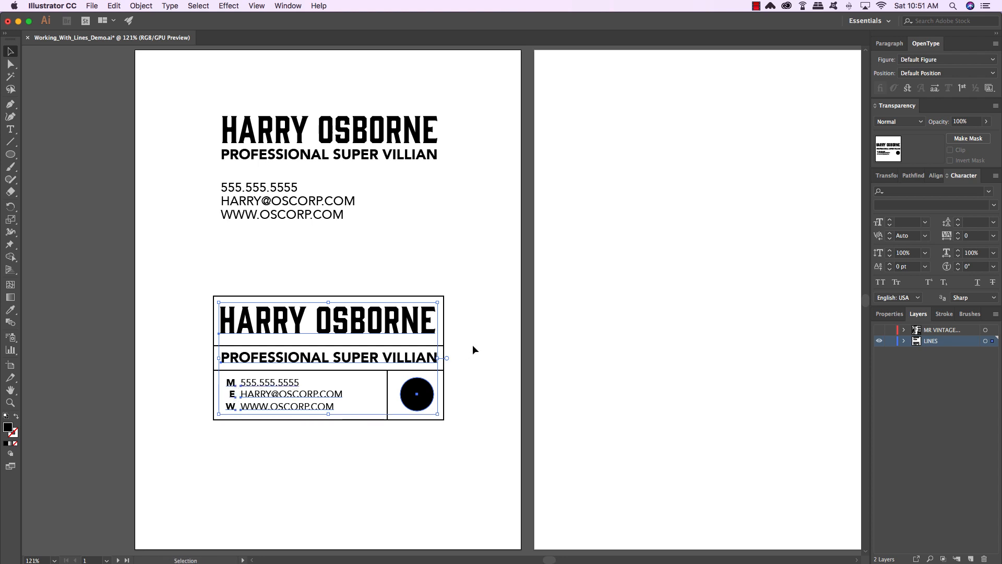
pyautogui.click(141, 6)
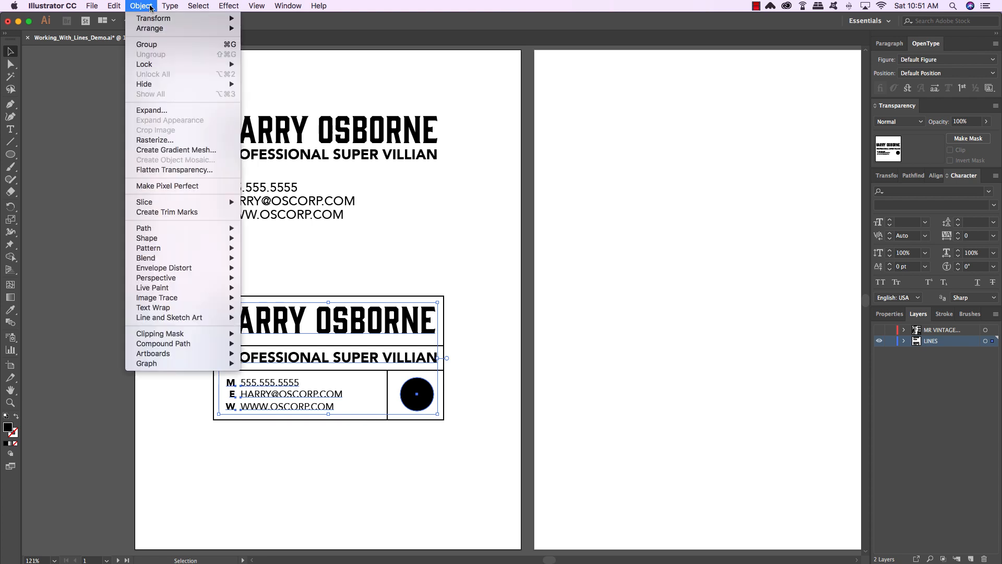
pyautogui.moveTo(159, 63)
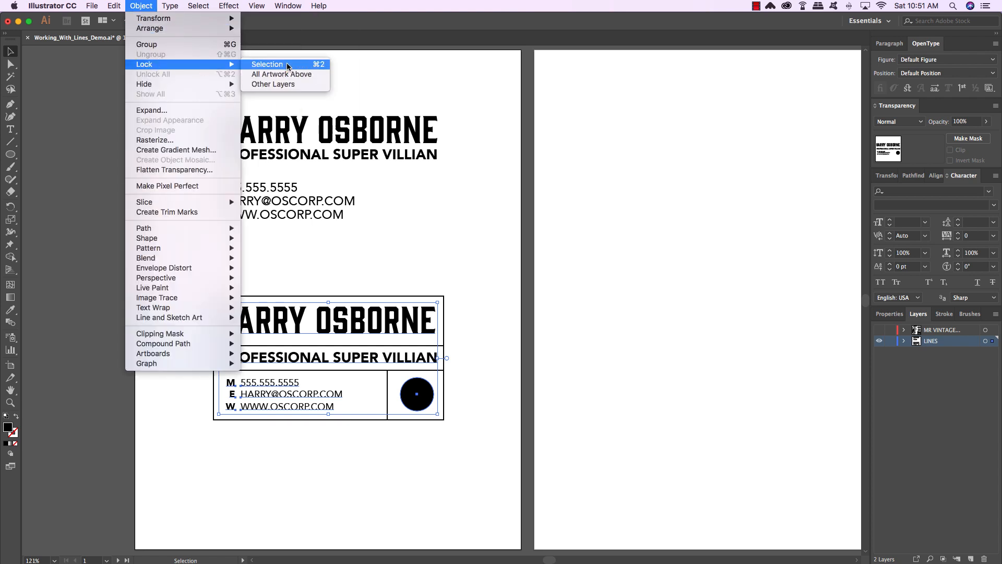
pyautogui.click(287, 64)
pyautogui.moveTo(488, 270); pyautogui.dragTo(175, 433)
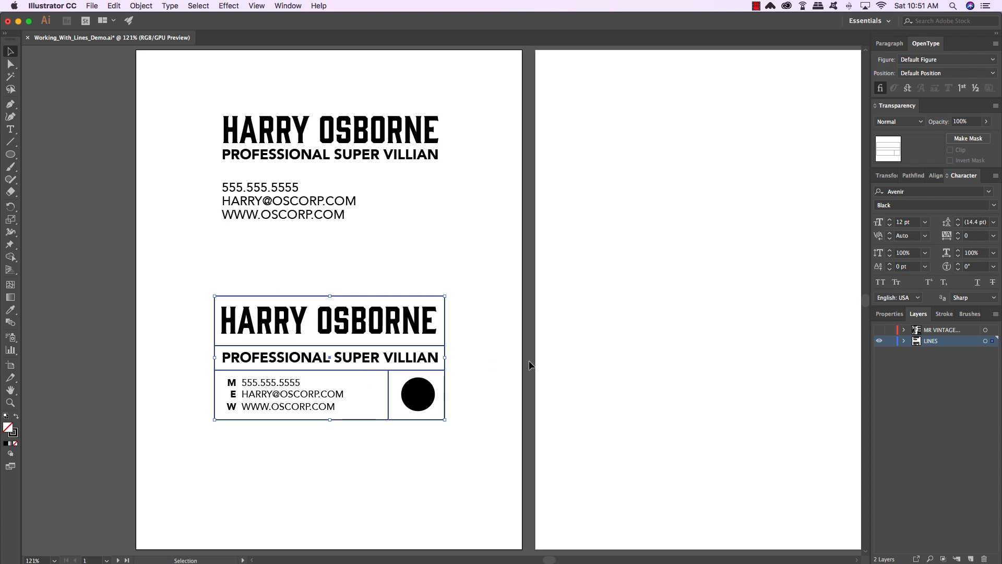
pyautogui.moveTo(944, 314); pyautogui.dragTo(612, 161)
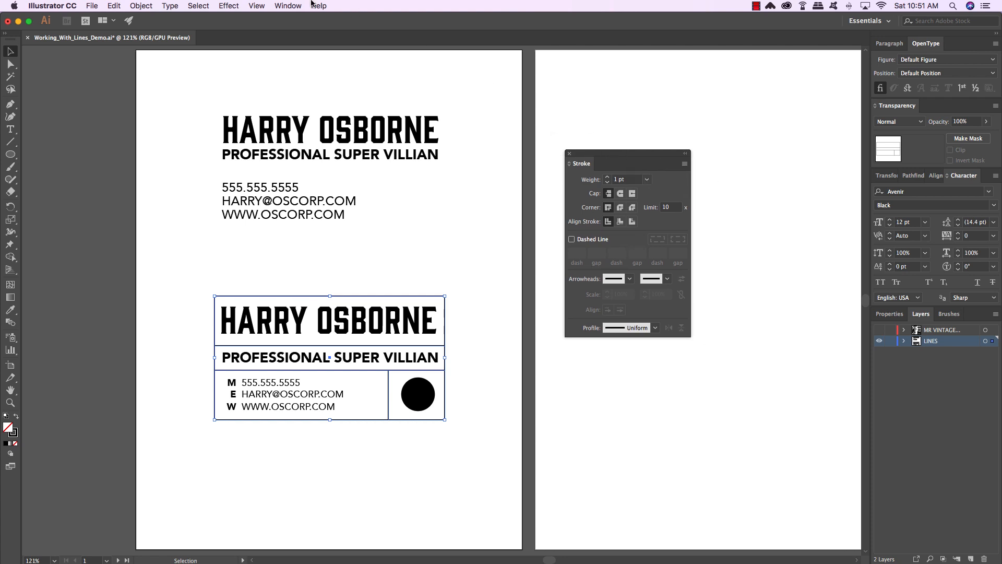
# - Set the card's box lines to a 4 pt stroke weight
pyautogui.click(292, 6)
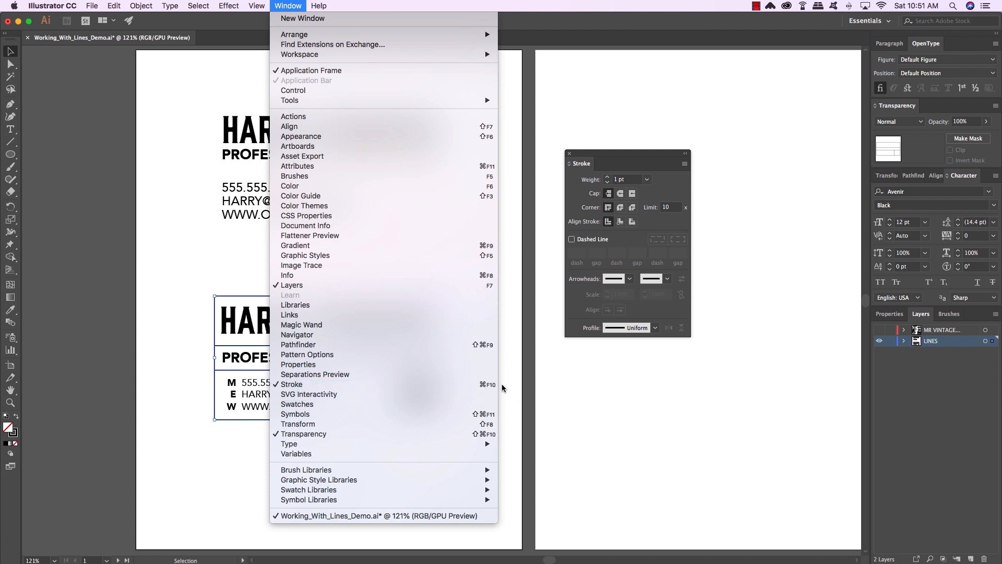
pyautogui.click(634, 380)
pyautogui.moveTo(637, 156); pyautogui.dragTo(626, 168)
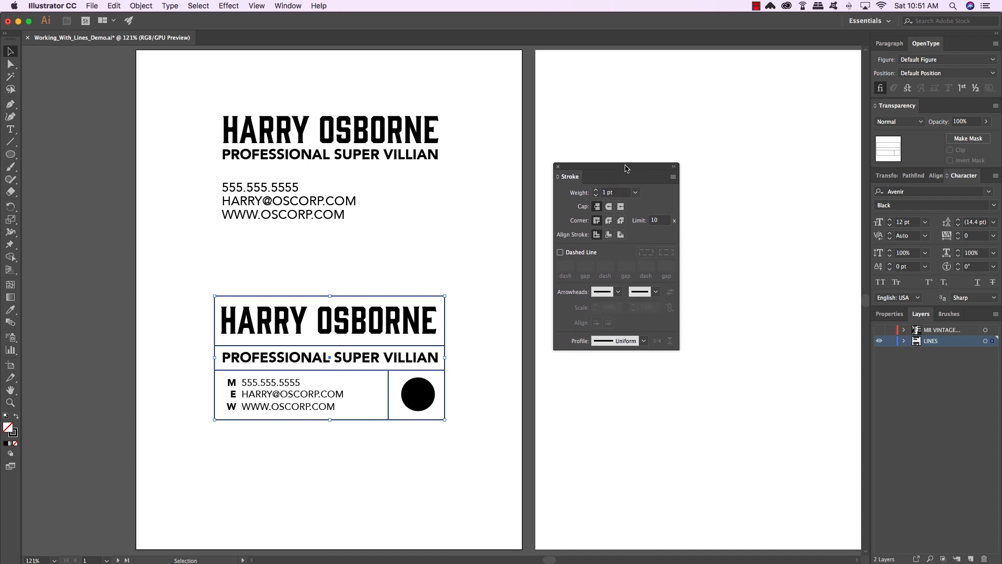
pyautogui.click(635, 192)
pyautogui.click(653, 275)
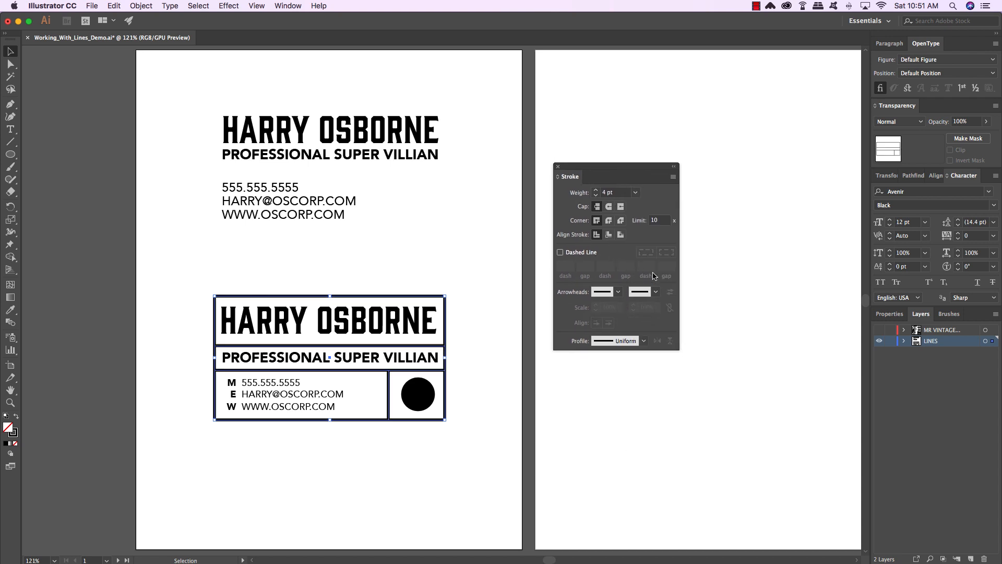
pyautogui.click(566, 351)
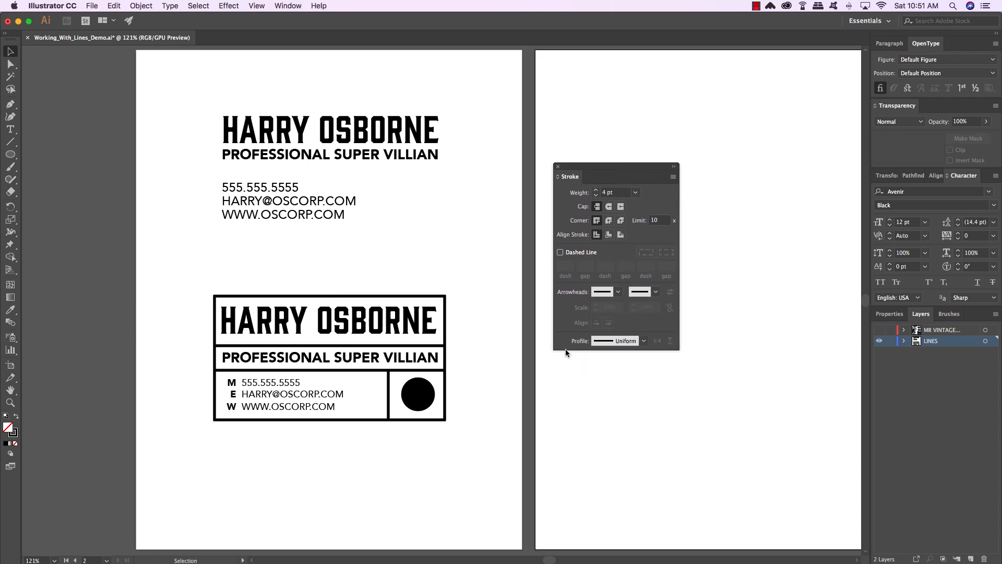
pyautogui.moveTo(457, 286); pyautogui.dragTo(222, 445)
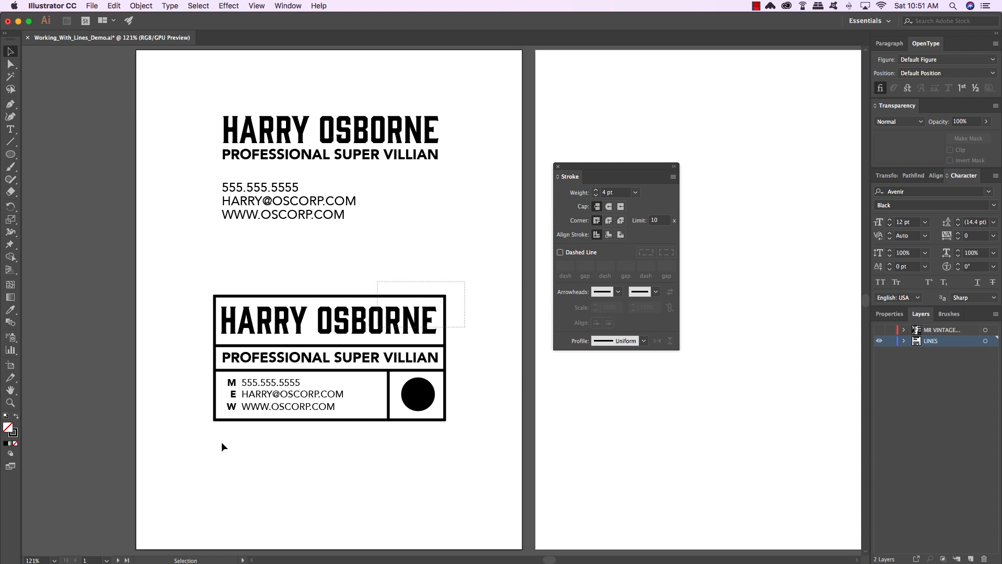
# - Turn on Dashed Line for the box lines and reselect them
pyautogui.click(561, 252)
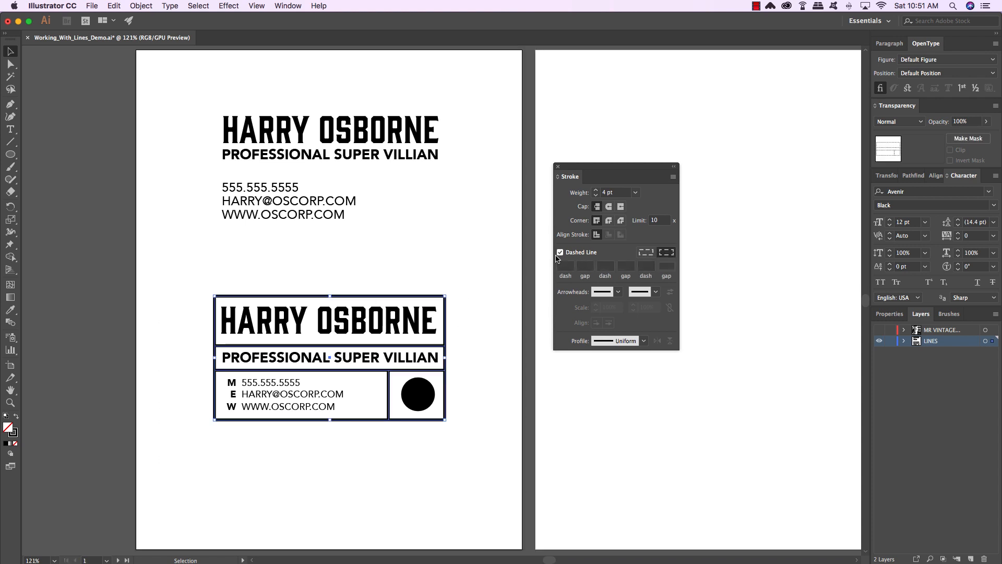
pyautogui.click(494, 299)
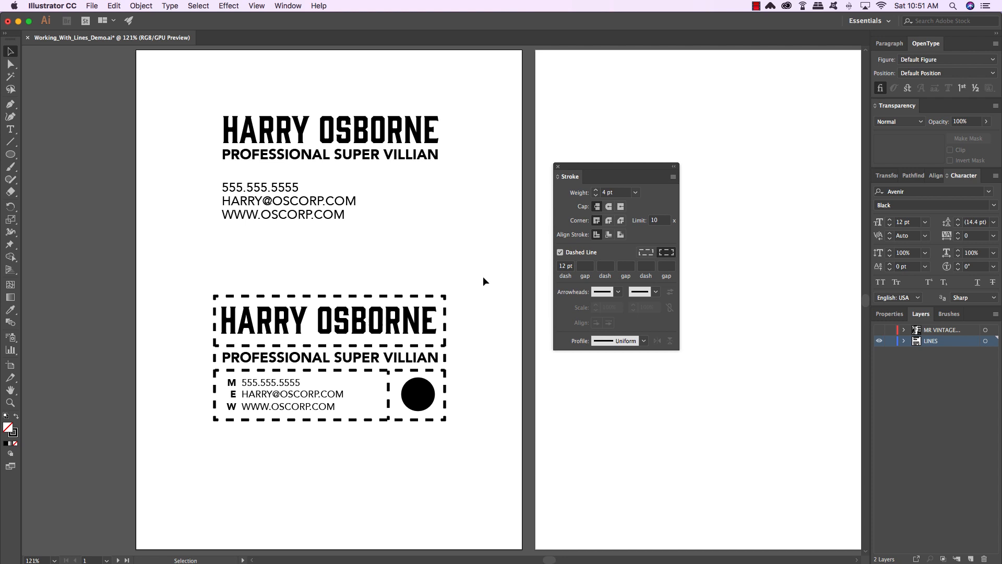
pyautogui.moveTo(483, 277); pyautogui.dragTo(178, 435)
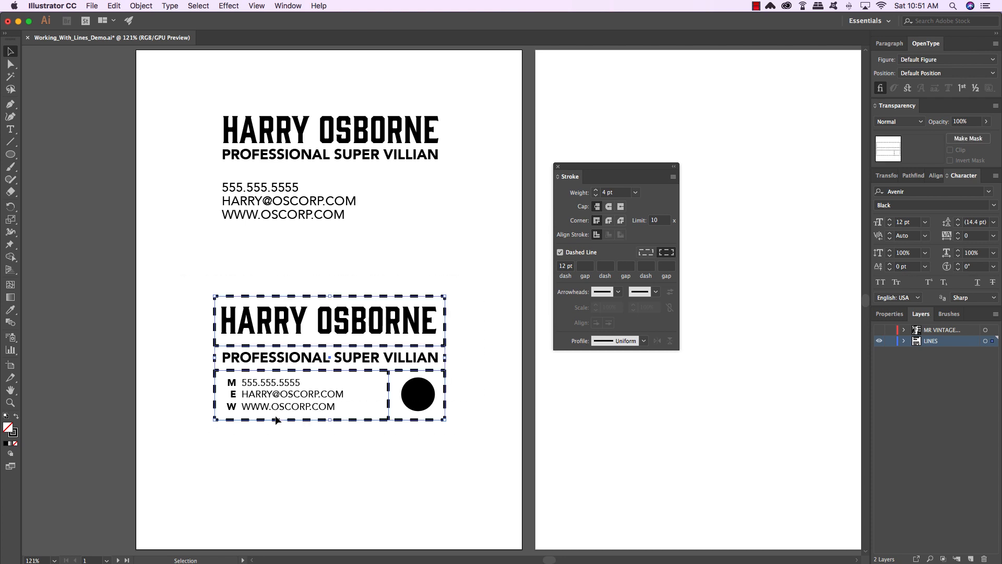
pyautogui.click(433, 450)
pyautogui.hscroll(-2, 434, 450)
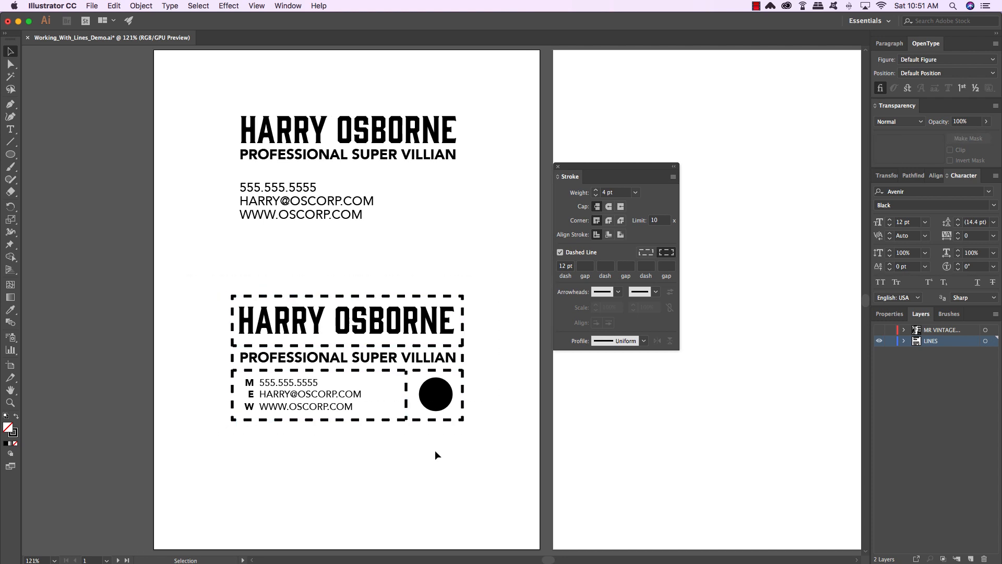
pyautogui.moveTo(440, 452); pyautogui.dragTo(199, 251)
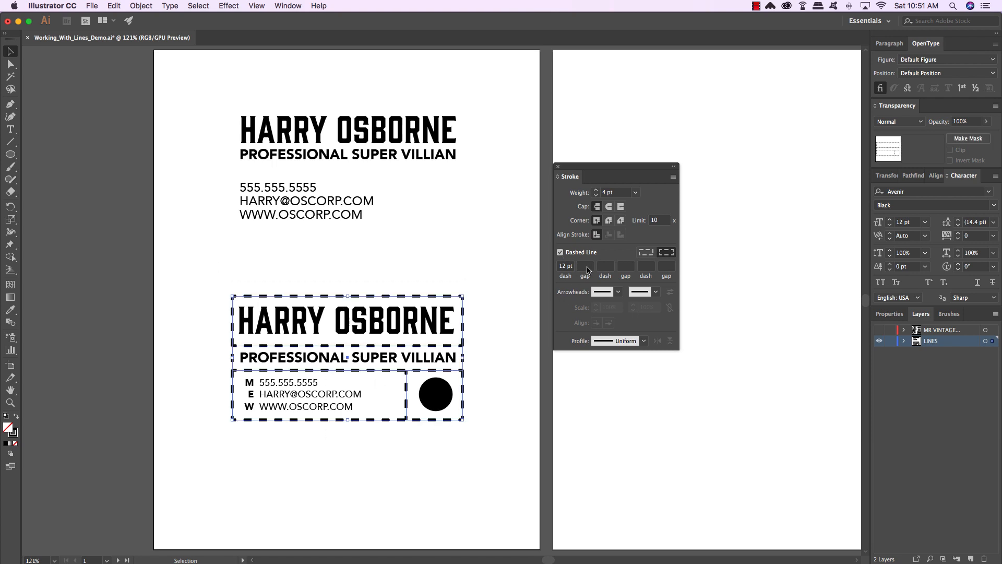
# - Enter 0 pt dash lengths with small gaps in the dash pattern fields
pyautogui.moveTo(572, 267); pyautogui.dragTo(547, 271)
pyautogui.write('0')
pyautogui.press('Tab')
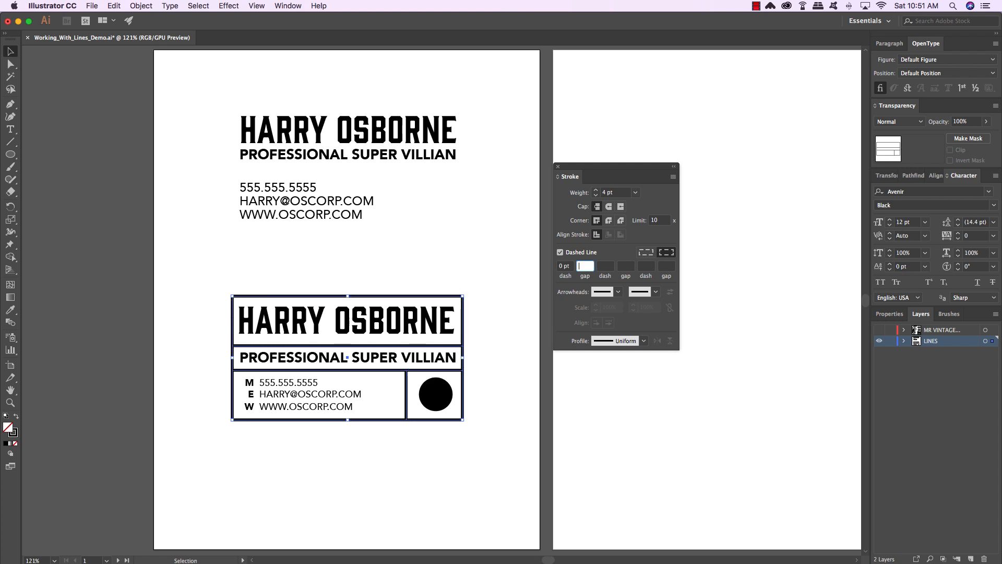
pyautogui.press('Tab')
pyautogui.write('0')
pyautogui.press('Tab')
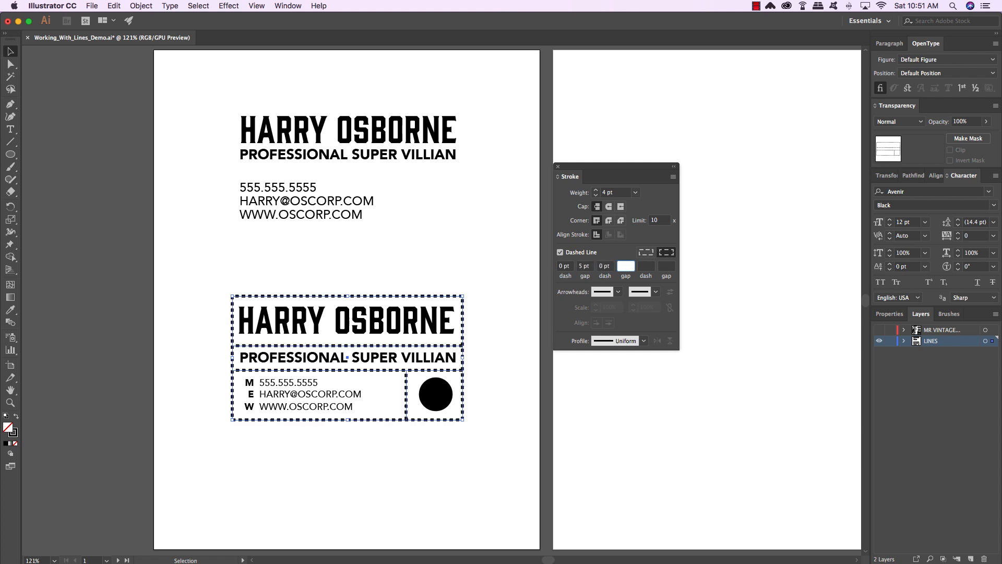
pyautogui.write('5')
pyautogui.press('Tab')
pyautogui.write('0')
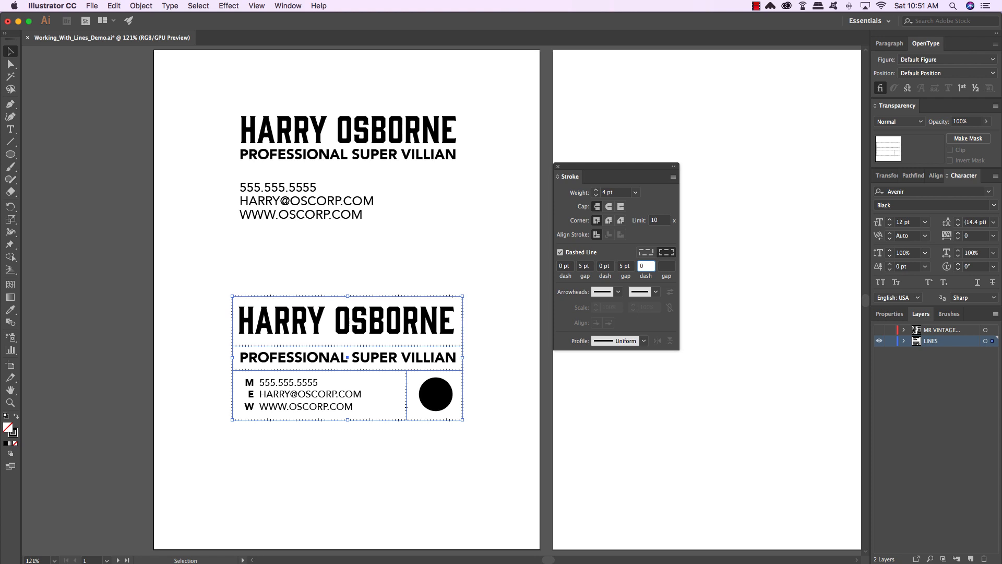
pyautogui.press('Tab')
pyautogui.press('Tab')
pyautogui.click(505, 263)
pyautogui.moveTo(508, 267); pyautogui.dragTo(225, 406)
pyautogui.click(563, 266)
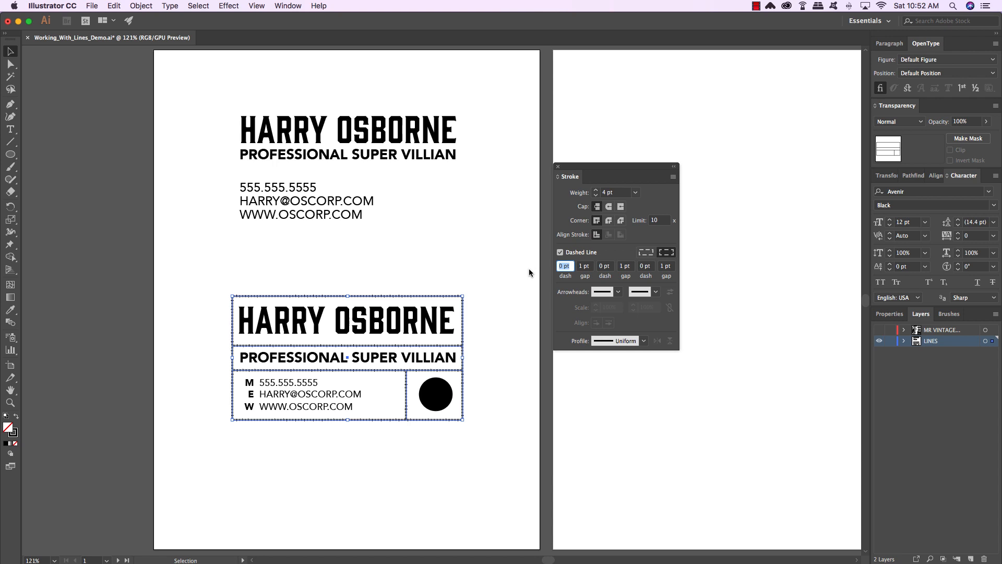
# - Set the dash to 0 pt and all three gaps to 4 pt
pyautogui.write('0')
pyautogui.press('Tab')
pyautogui.write('4')
pyautogui.press('Tab')
pyautogui.press('Tab')
pyautogui.write('4')
pyautogui.press('Tab')
pyautogui.press('Tab')
pyautogui.write('4')
pyautogui.press('Tab')
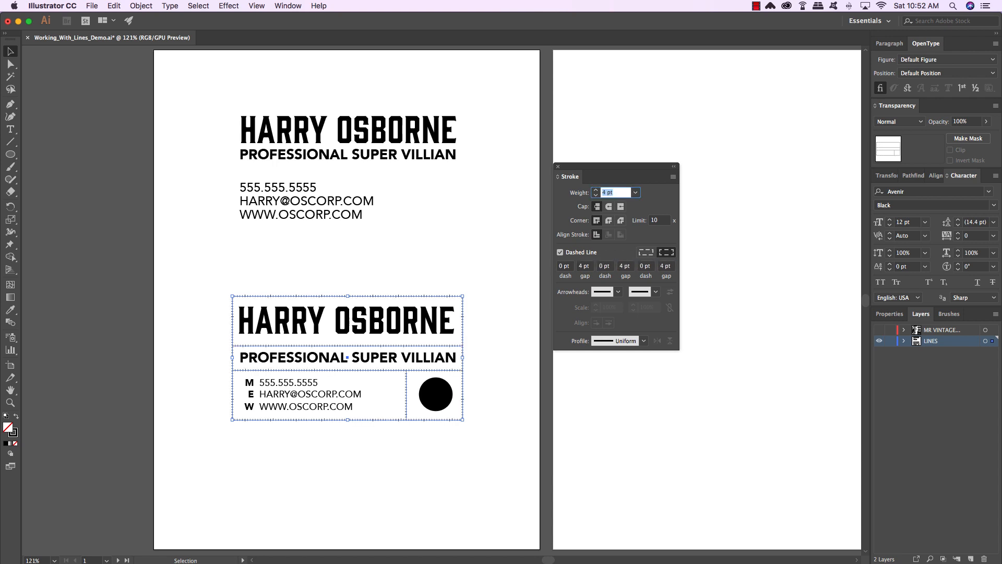
pyautogui.click(480, 227)
pyautogui.moveTo(490, 273); pyautogui.dragTo(199, 435)
# - Give the lines Round Cap and Round Join, then set the stroke weight to 2 pt
pyautogui.click(609, 207)
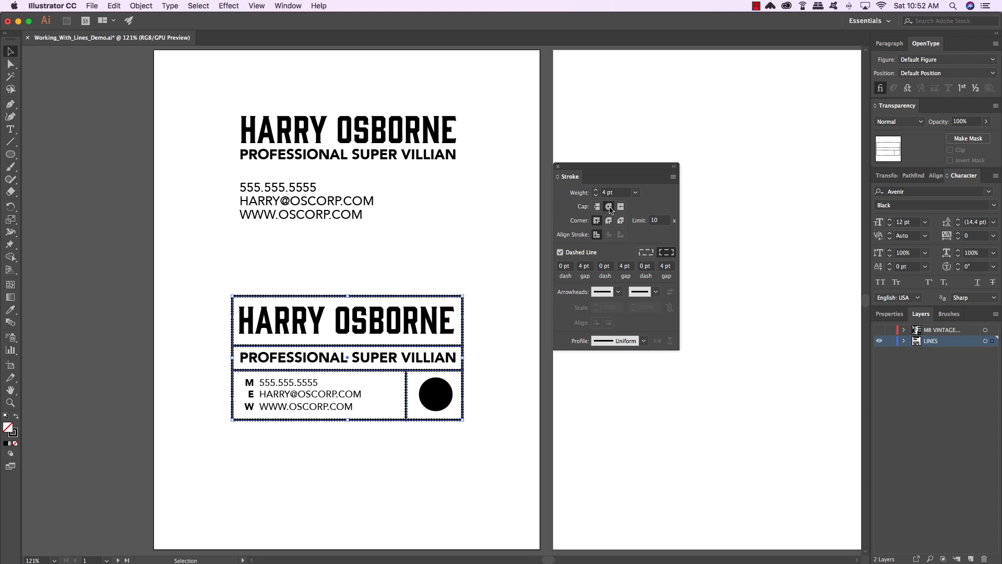
pyautogui.click(608, 220)
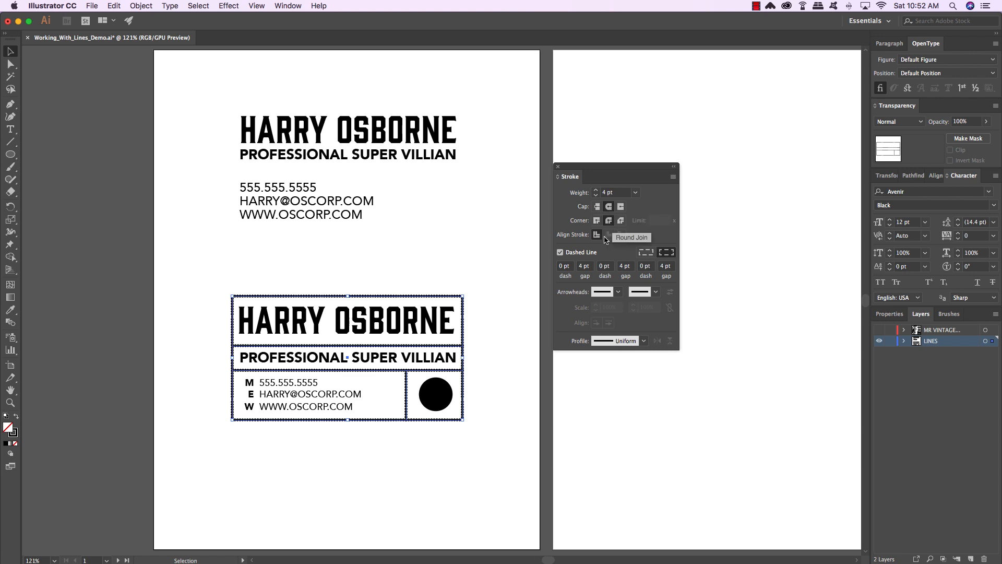
pyautogui.click(583, 266)
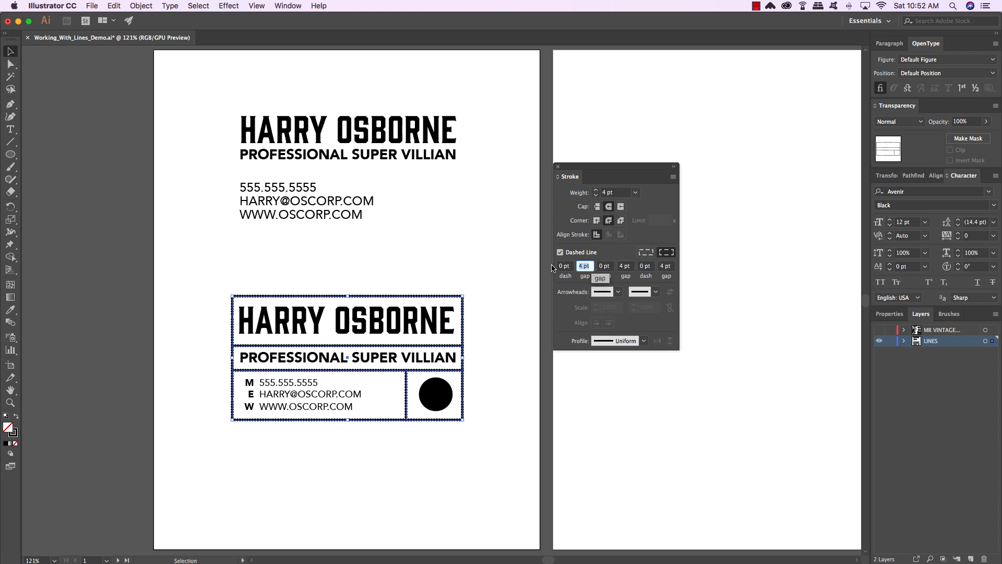
pyautogui.click(635, 192)
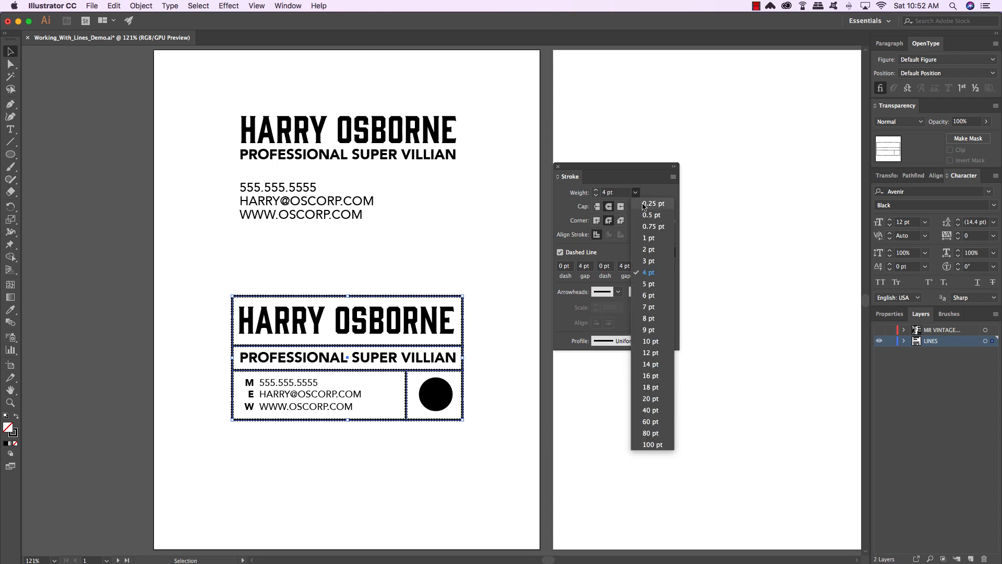
pyautogui.click(651, 214)
pyautogui.click(493, 303)
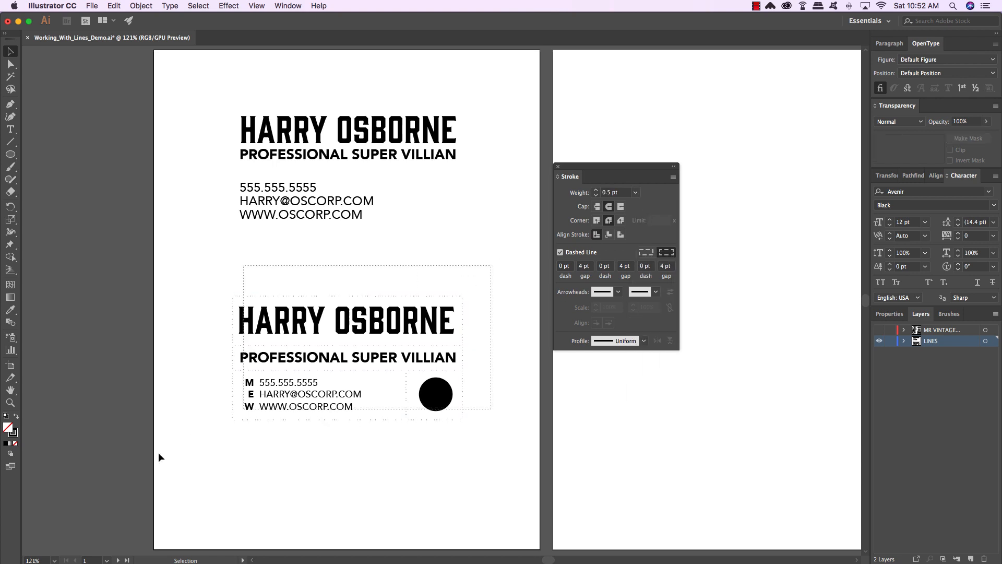
pyautogui.press('super+a')
pyautogui.click(635, 192)
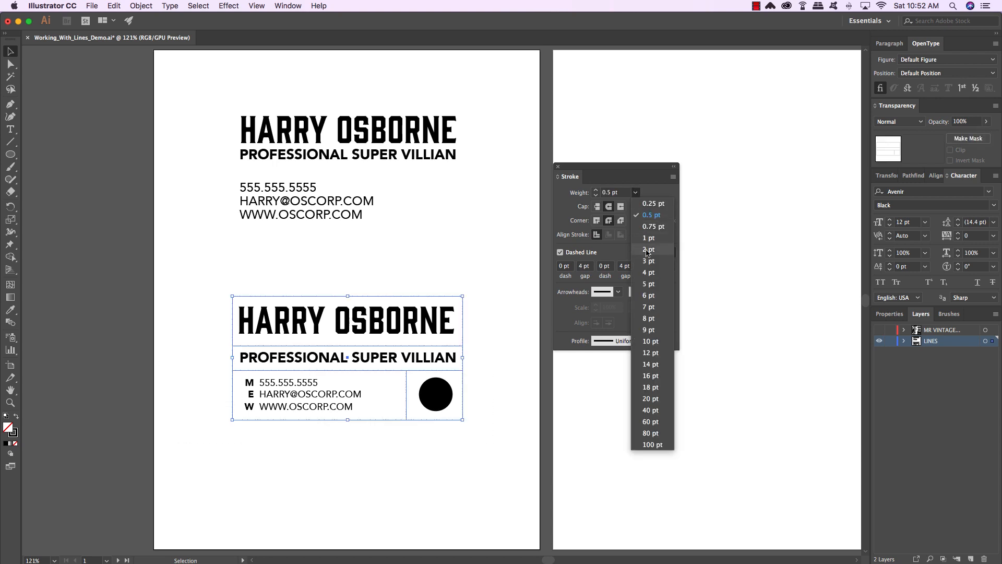
pyautogui.click(647, 250)
pyautogui.click(514, 273)
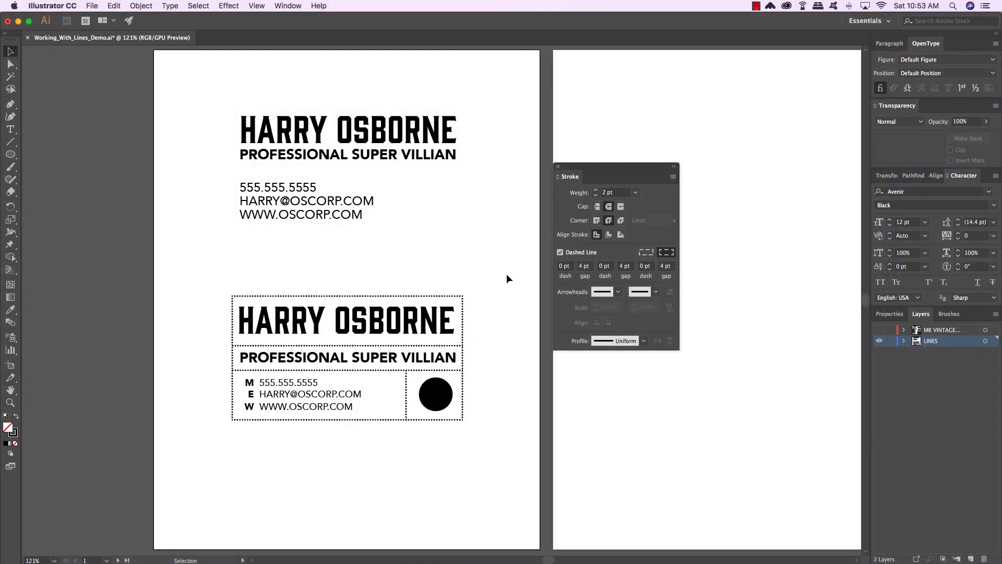
pyautogui.moveTo(506, 272); pyautogui.dragTo(87, 468)
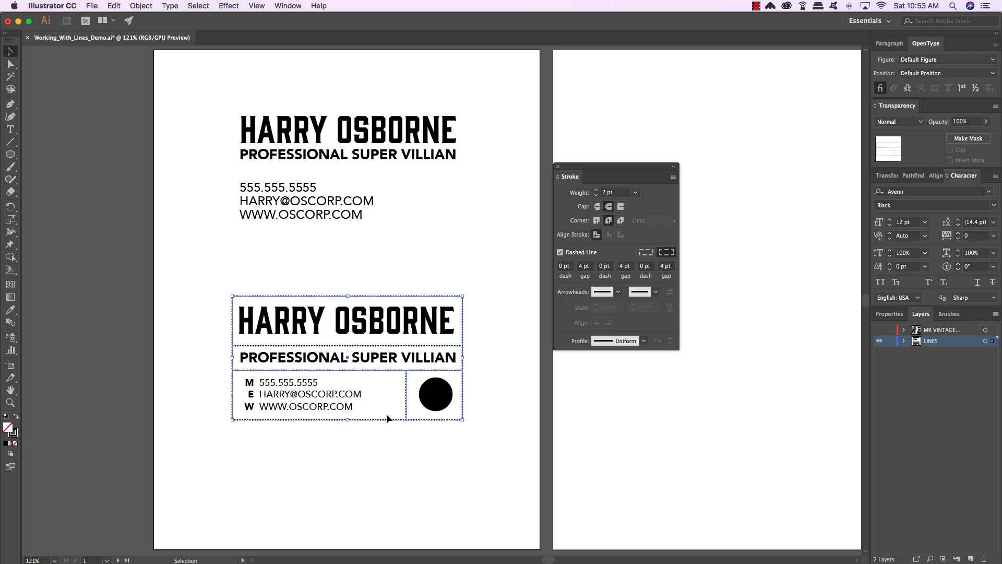
# - Float the Brushes panel and load Artistic_ChalkCharcoalPencil from its brush library menu
pyautogui.hscroll(1, 386, 413)
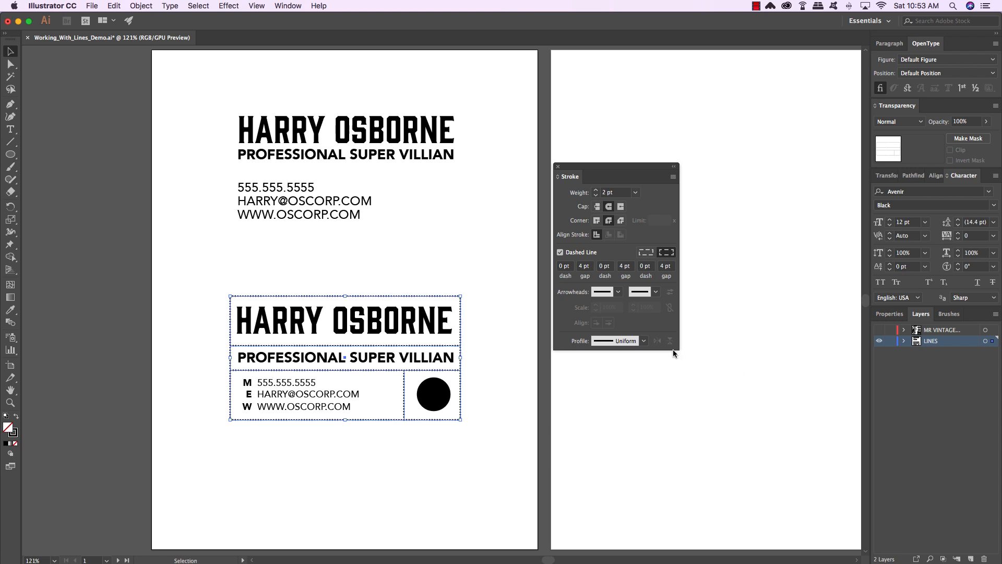
pyautogui.moveTo(948, 314)
pyautogui.mouseDown()
pyautogui.moveTo(698, 162)
pyautogui.moveTo(712, 140)
pyautogui.mouseUp()
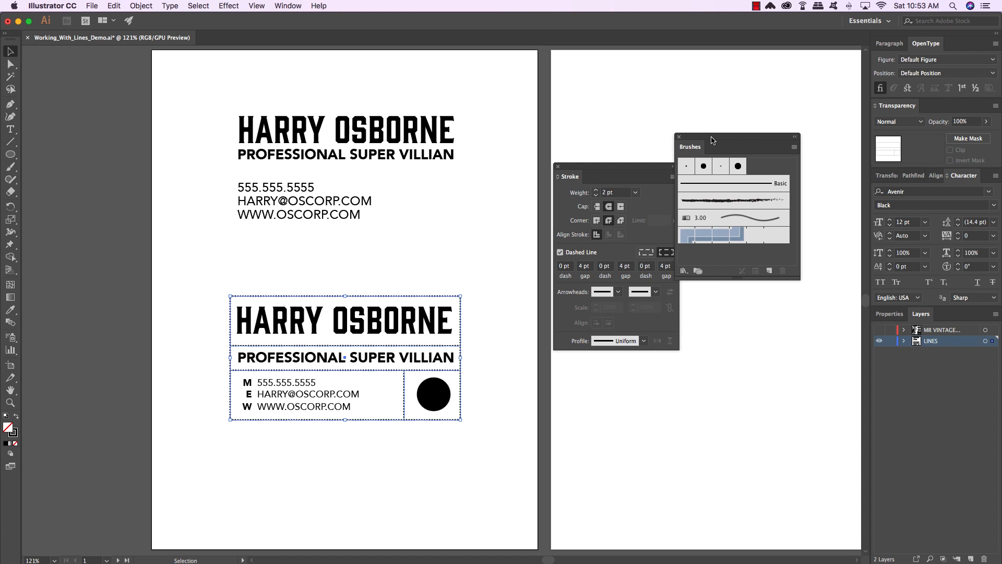
pyautogui.click(794, 148)
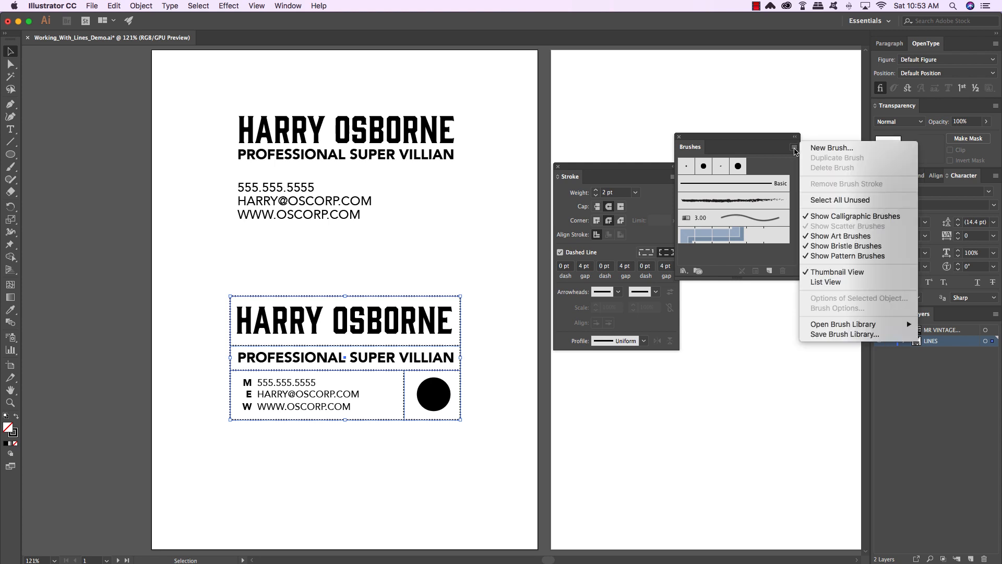
pyautogui.moveTo(847, 325)
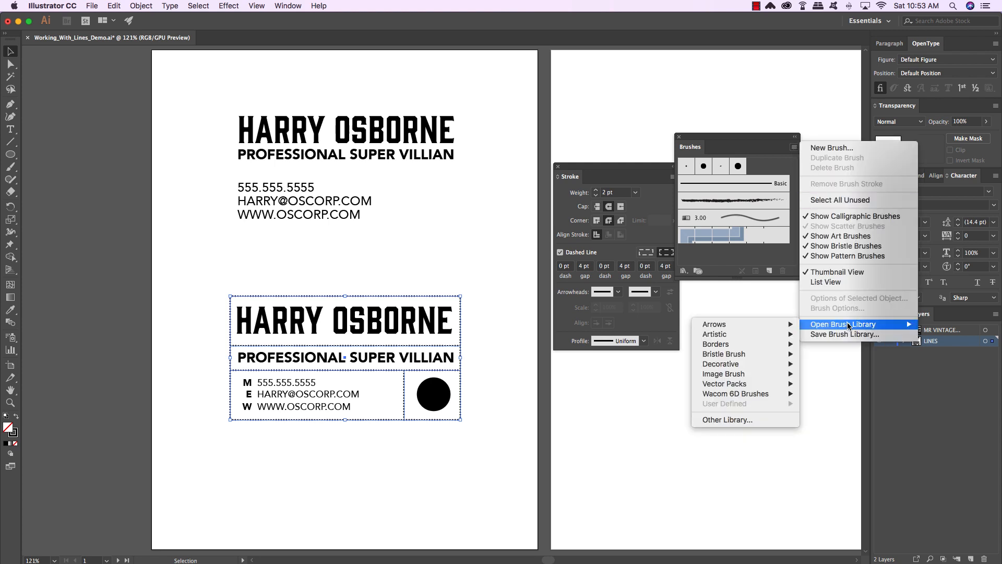
pyautogui.moveTo(749, 338)
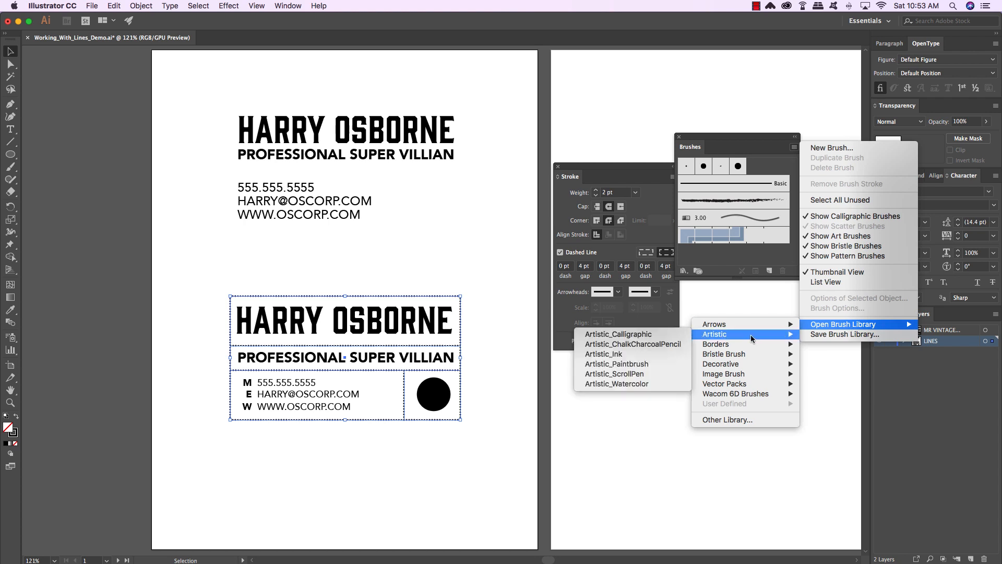
pyautogui.click(647, 344)
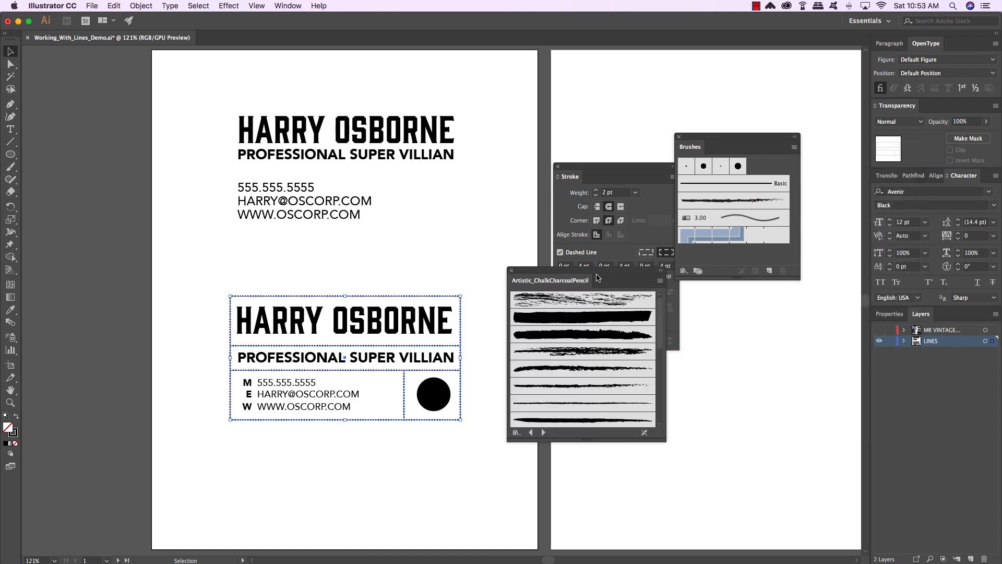
# - Apply a rough chalk brush to the box lines, uncheck Dashed Line, and close the library
pyautogui.moveTo(597, 274); pyautogui.dragTo(567, 302)
pyautogui.moveTo(592, 166); pyautogui.dragTo(712, 291)
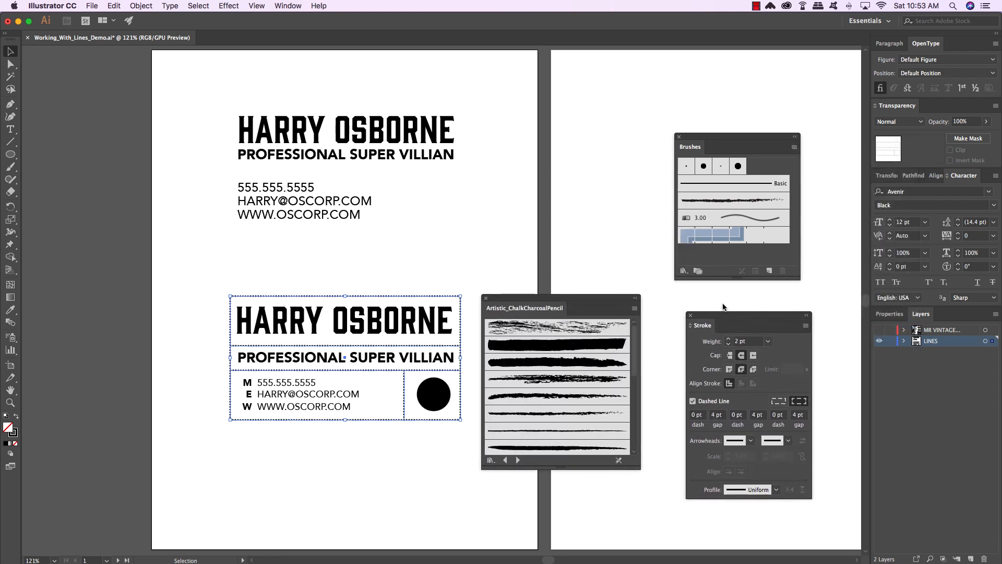
pyautogui.moveTo(608, 298); pyautogui.dragTo(626, 245)
pyautogui.click(603, 329)
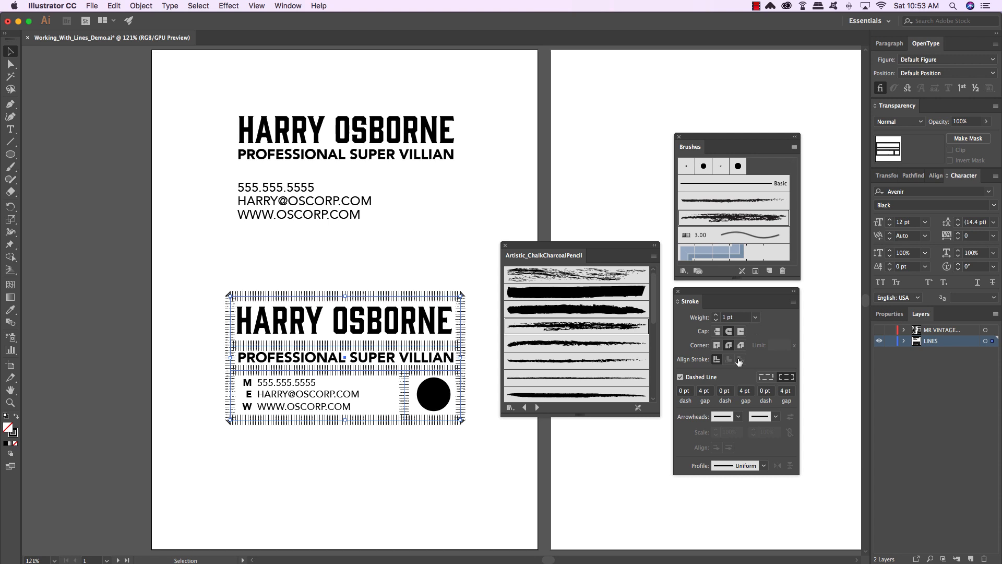
pyautogui.click(681, 378)
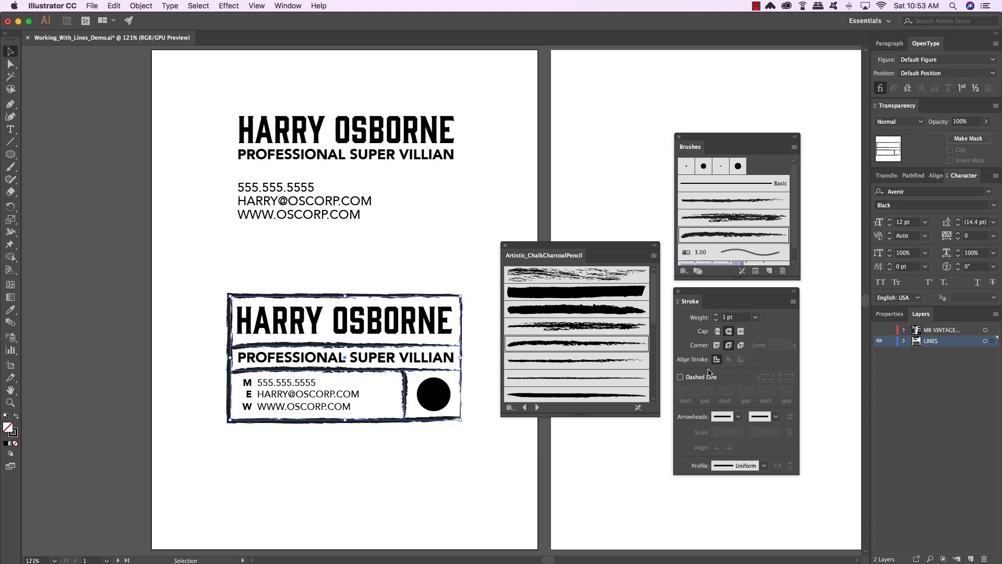
pyautogui.click(505, 244)
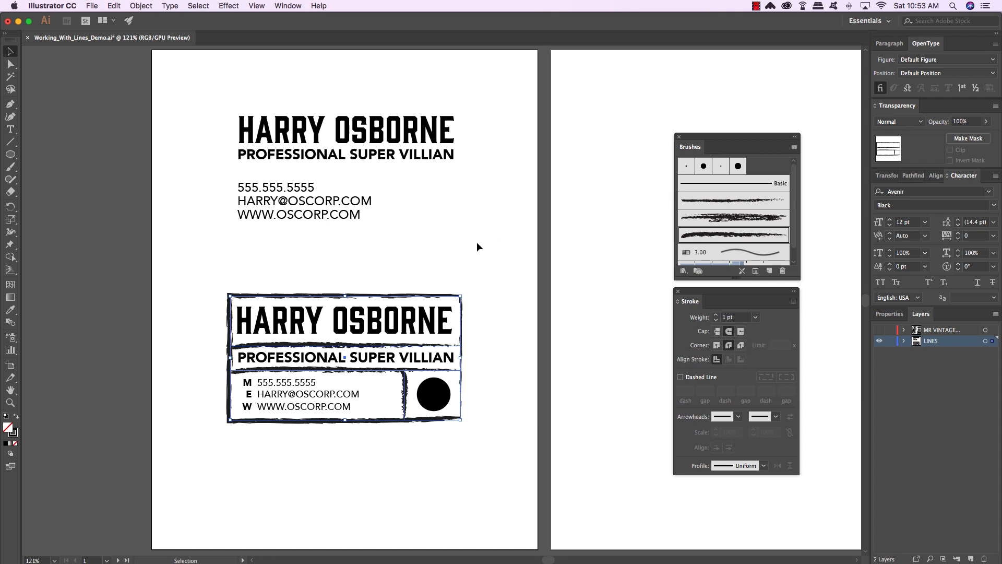
pyautogui.click(489, 280)
pyautogui.scroll(-2, 495, 269)
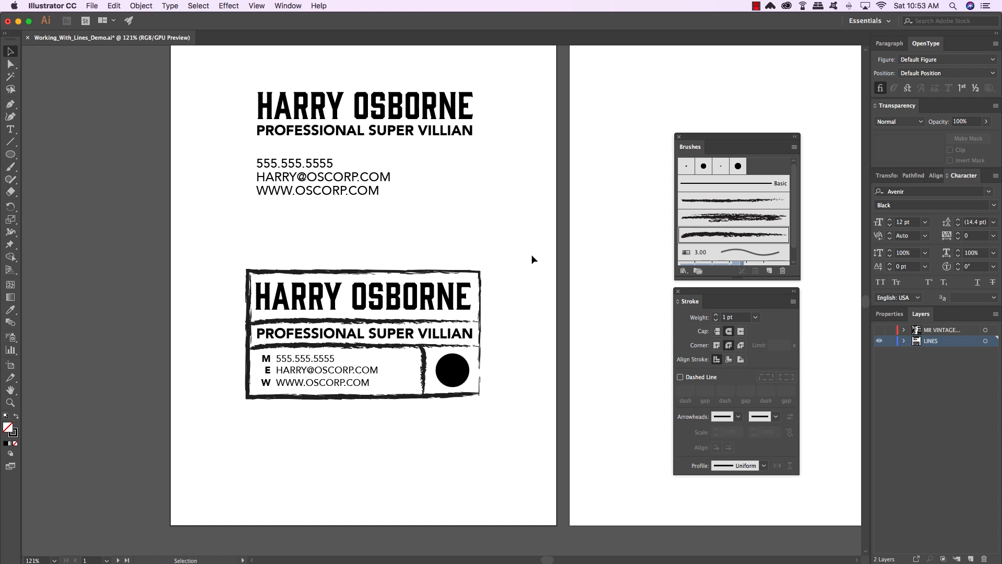
# - Switch the selected frame lines to the second chalk brush in the Brushes panel
pyautogui.moveTo(532, 255)
pyautogui.mouseDown()
pyautogui.moveTo(208, 420)
pyautogui.moveTo(196, 448)
pyautogui.mouseUp()
pyautogui.click(735, 202)
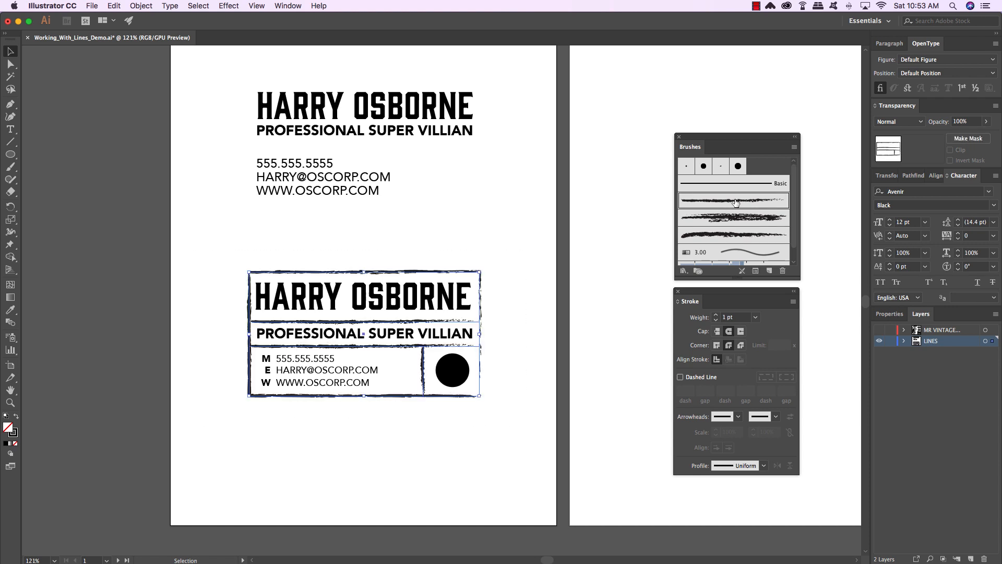
pyautogui.click(559, 206)
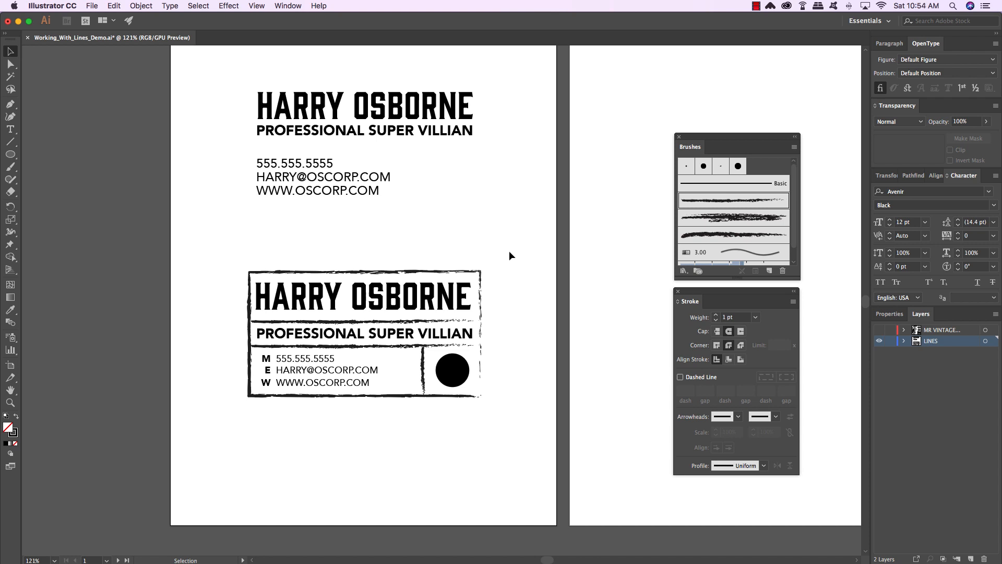
pyautogui.hscroll(-1, 509, 250)
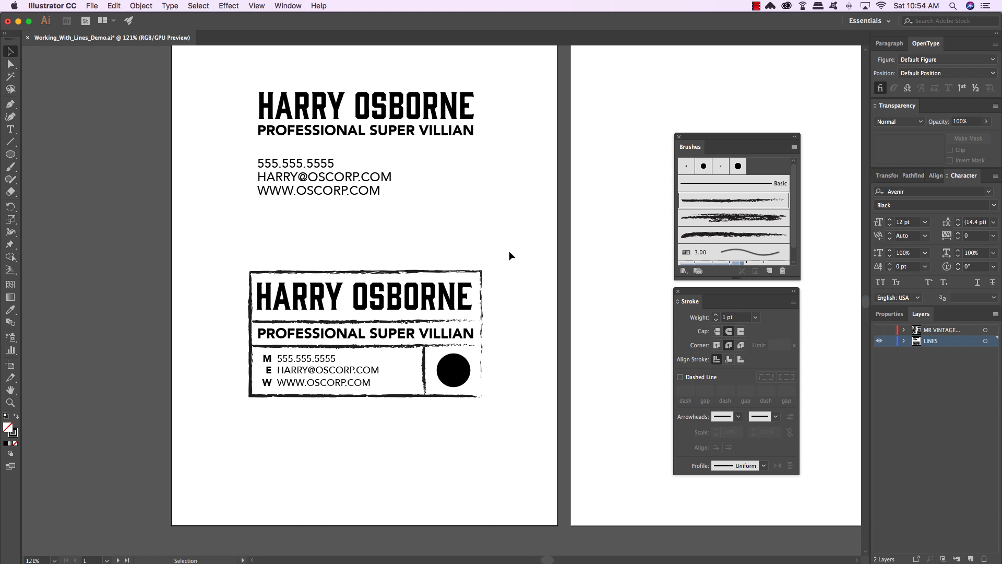
pyautogui.hscroll(1, 510, 256)
pyautogui.moveTo(691, 137); pyautogui.dragTo(377, 94)
# - Rearrange the Stroke and Brushes panels and turn on the MR VINTAGE layer's visibility
pyautogui.moveTo(718, 291); pyautogui.dragTo(392, 261)
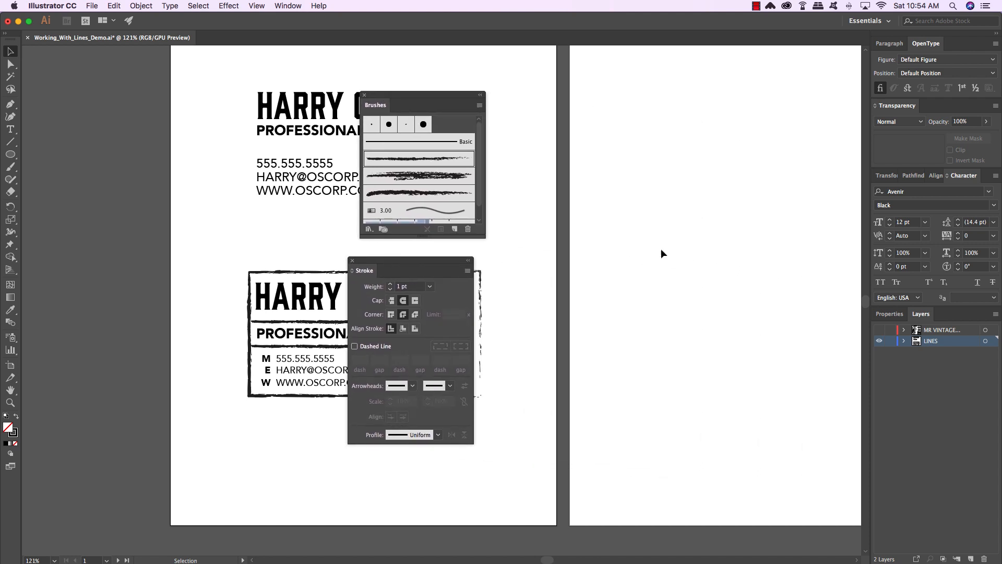
pyautogui.moveTo(744, 241); pyautogui.dragTo(666, 277)
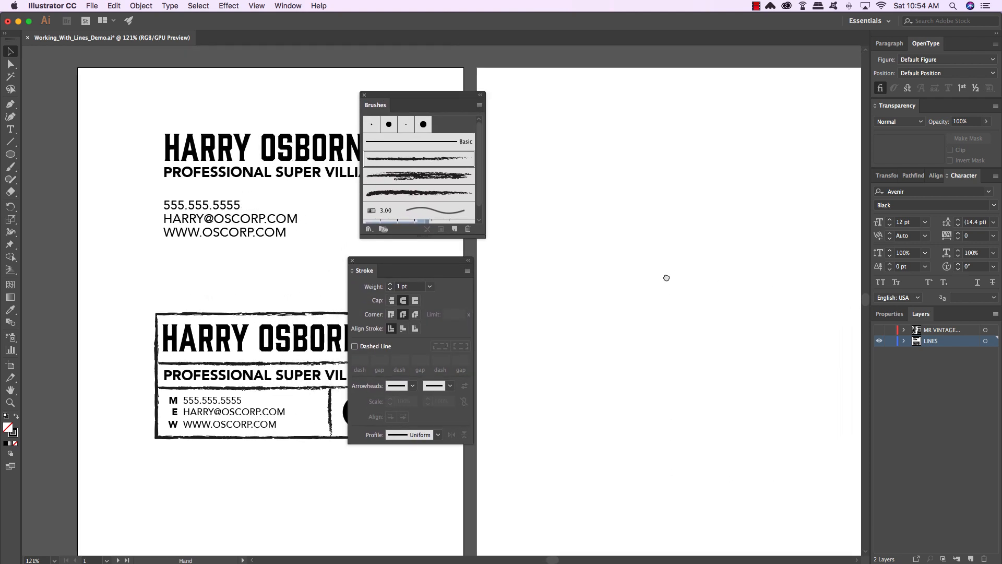
pyautogui.moveTo(456, 103); pyautogui.dragTo(399, 100)
pyautogui.moveTo(413, 261)
pyautogui.mouseDown()
pyautogui.moveTo(336, 245)
pyautogui.moveTo(369, 245)
pyautogui.mouseUp()
pyautogui.click(950, 329)
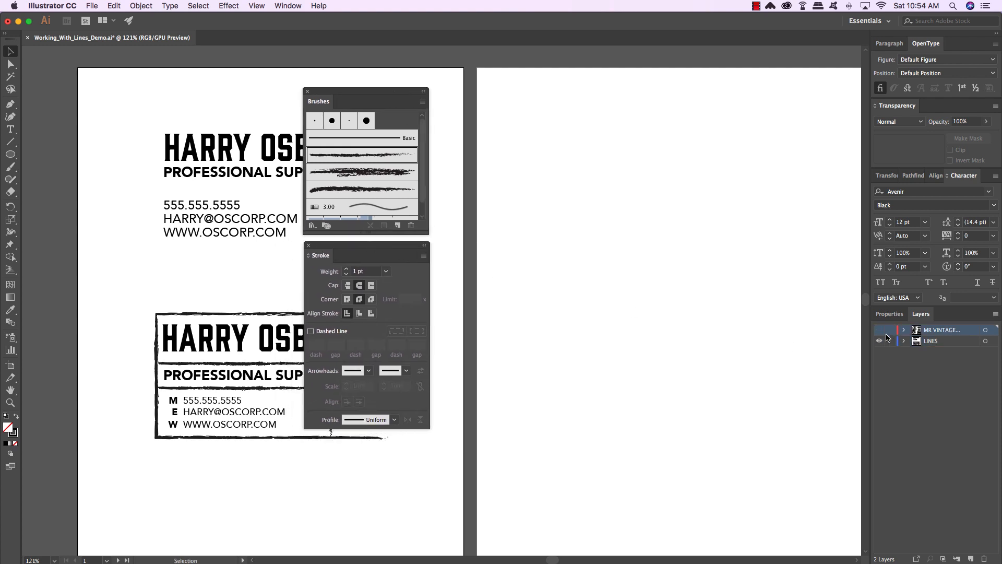
pyautogui.click(880, 330)
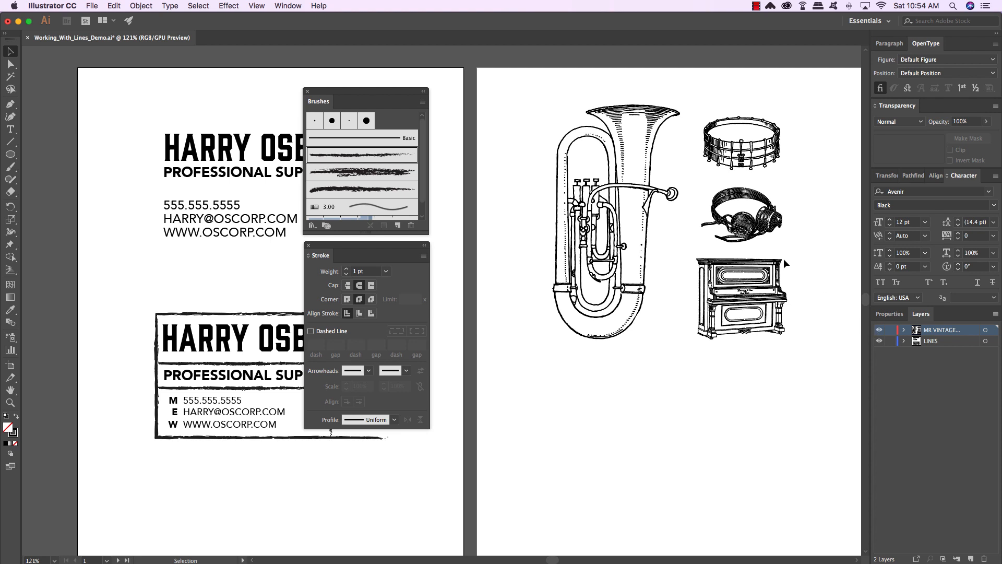
pyautogui.hscroll(2, 783, 277)
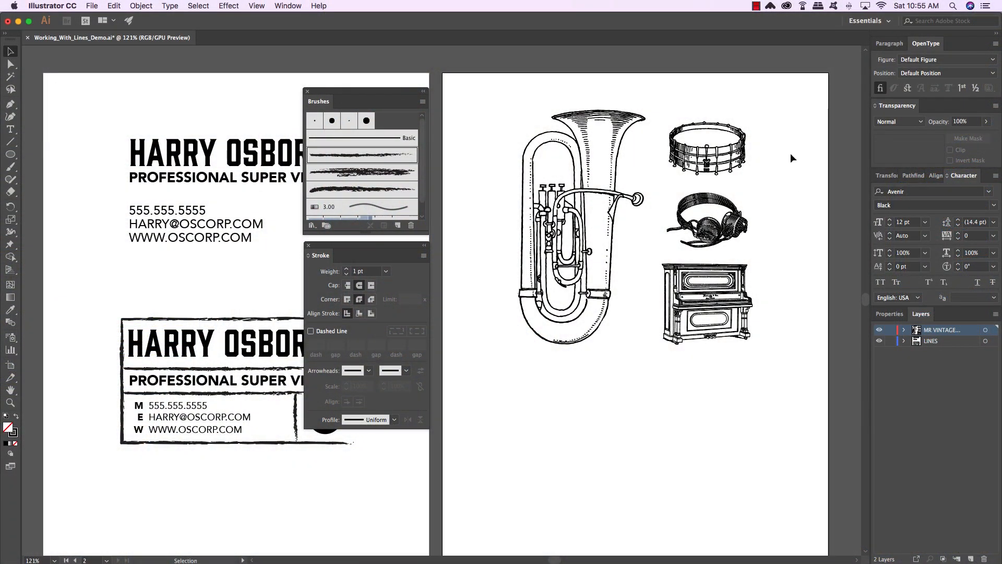
# - Copy the tuba straight down below the original and shrink the copy
pyautogui.hscroll(-2, 790, 152)
pyautogui.moveTo(634, 89); pyautogui.dragTo(522, 361)
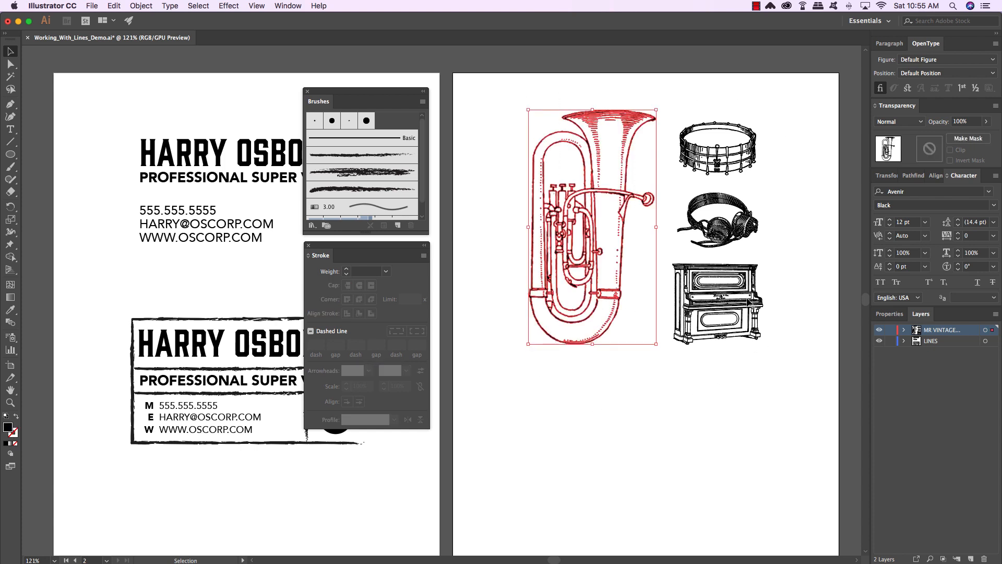
pyautogui.click(768, 240)
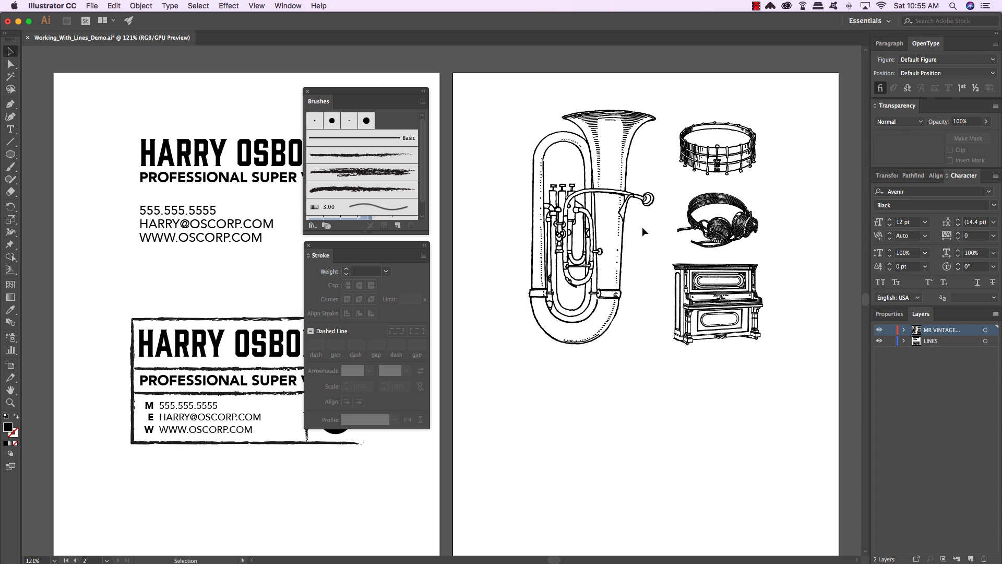
pyautogui.click(645, 176)
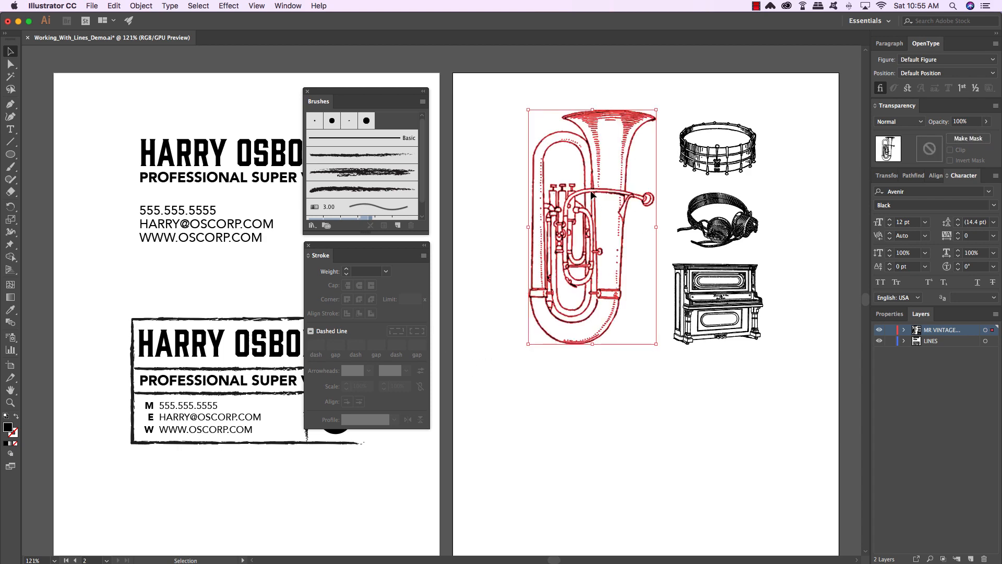
pyautogui.moveTo(590, 190); pyautogui.dragTo(688, 437)
pyautogui.scroll(-3, 682, 331)
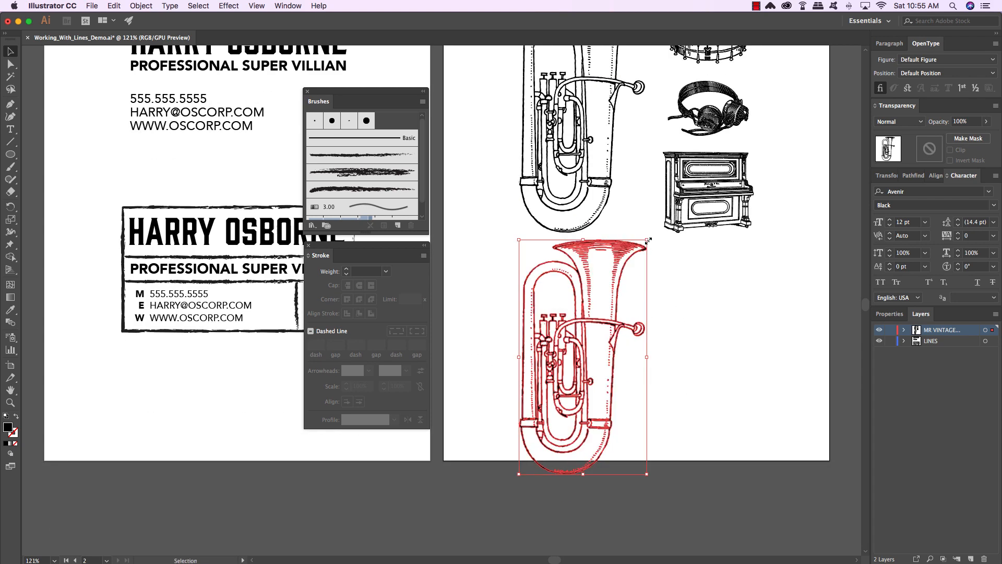
pyautogui.moveTo(648, 240); pyautogui.dragTo(632, 264)
pyautogui.click(706, 291)
pyautogui.scroll(3, 696, 284)
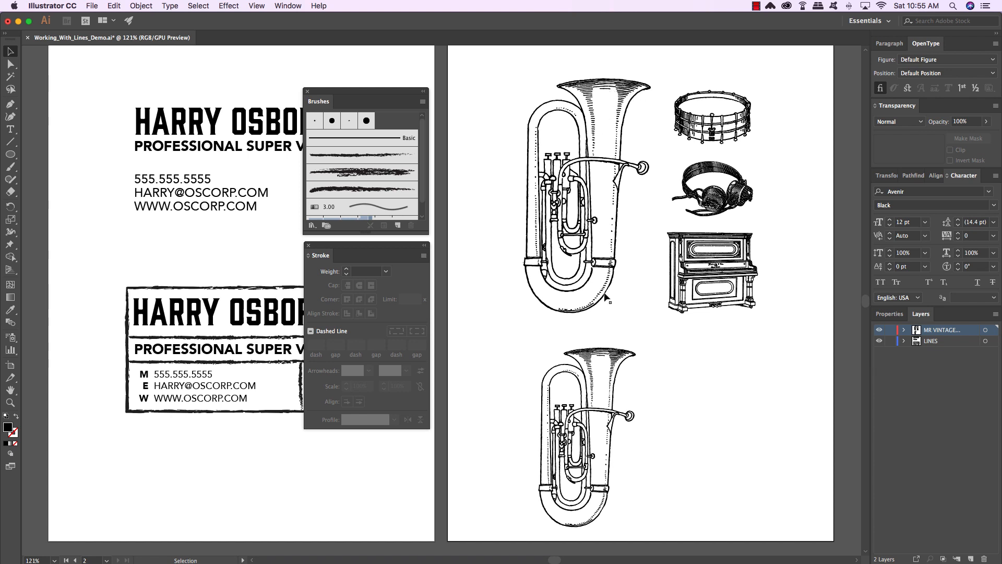
# - Give the lower tuba copy a 2 pt stroke, then a heavy 10 pt stroke
pyautogui.moveTo(657, 356); pyautogui.dragTo(494, 459)
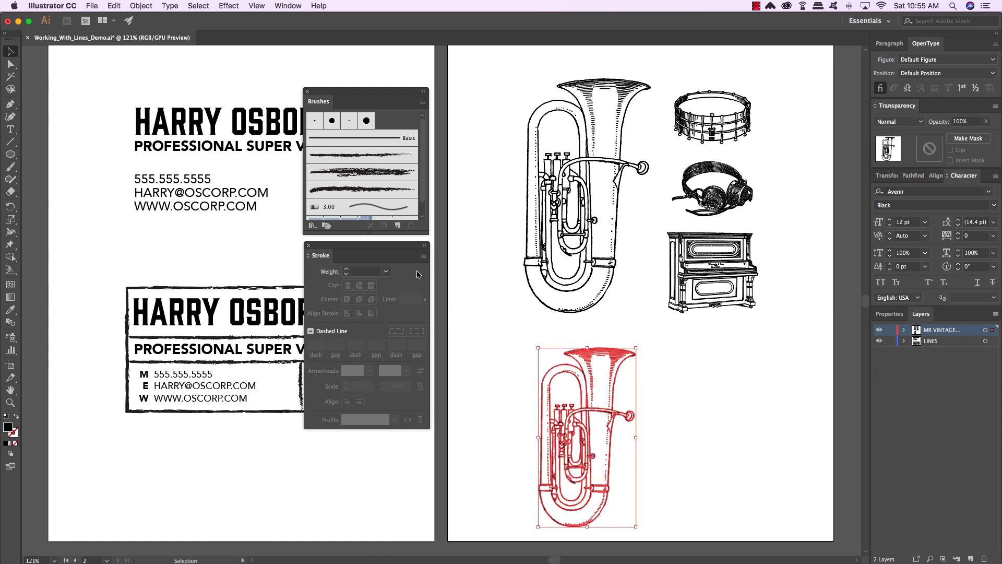
pyautogui.click(387, 271)
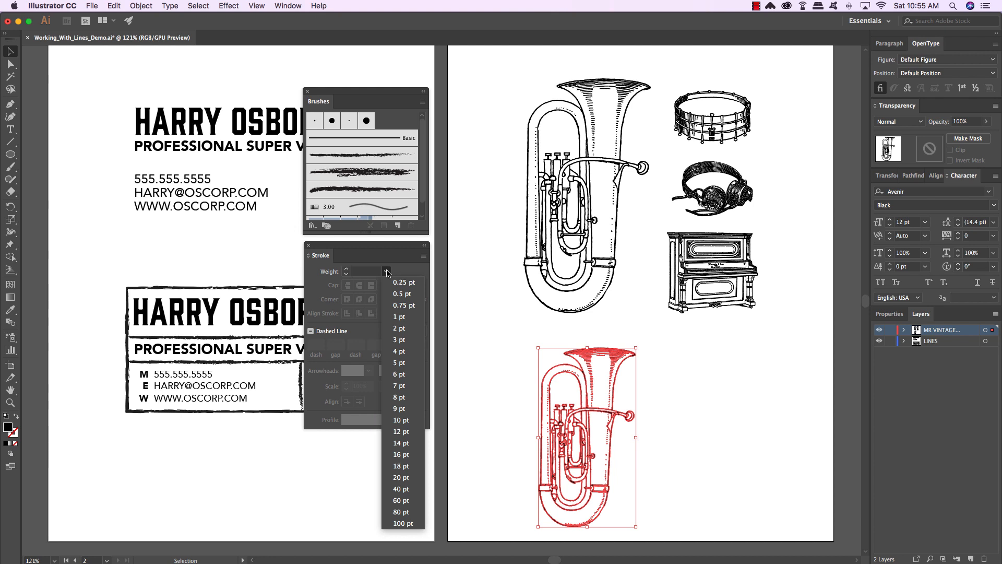
pyautogui.click(398, 328)
pyautogui.click(662, 401)
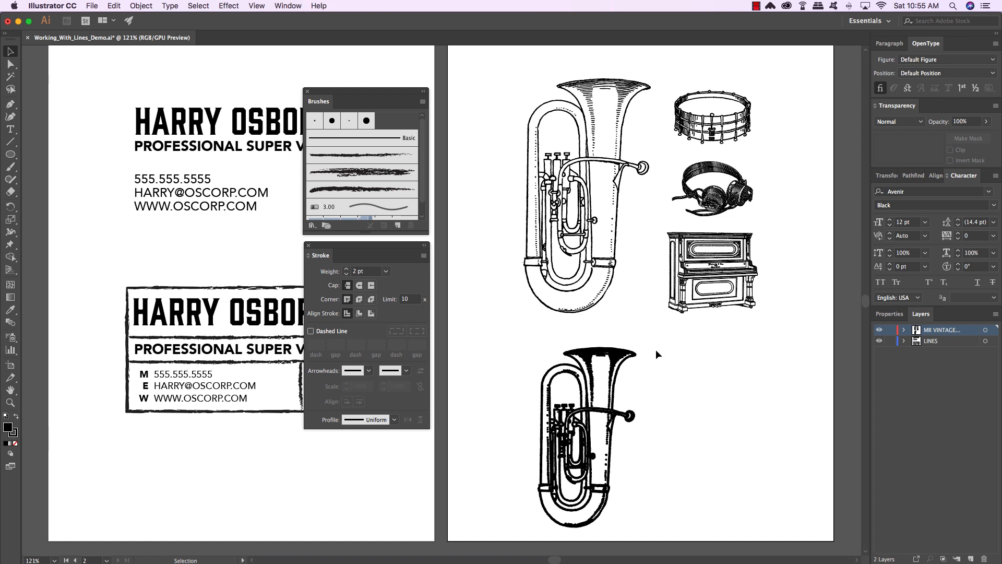
pyautogui.click(541, 480)
pyautogui.click(386, 270)
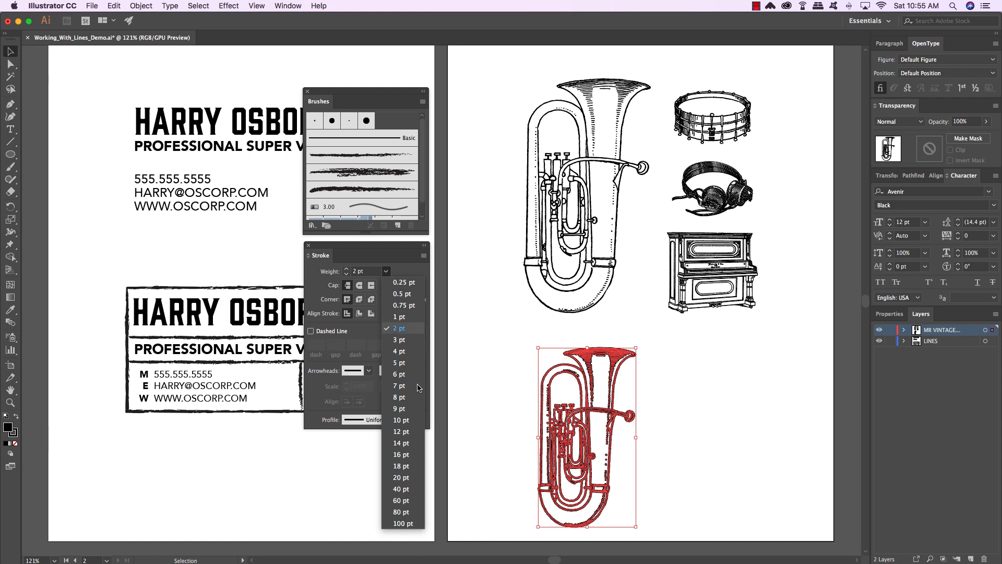
pyautogui.click(400, 420)
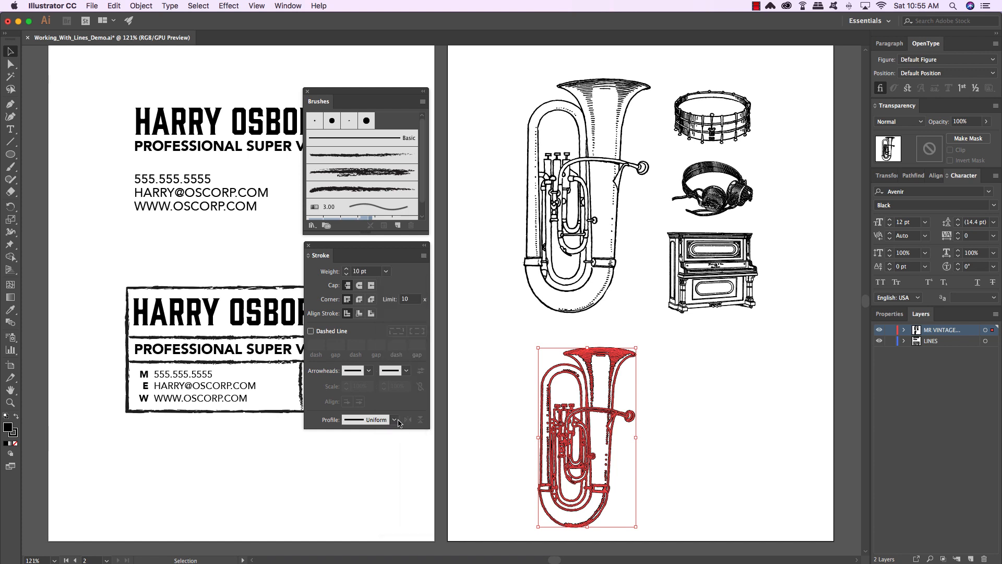
pyautogui.click(703, 399)
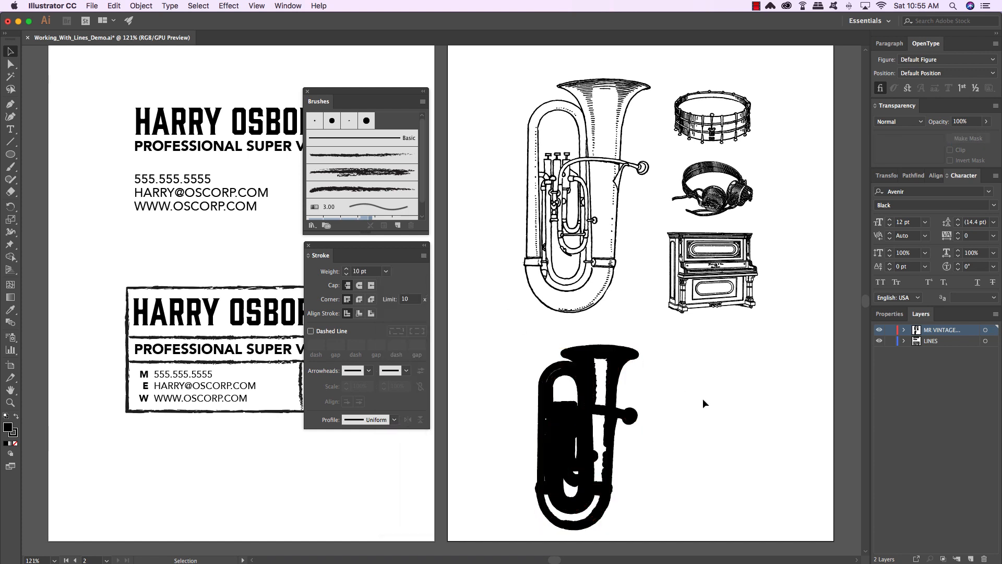
pyautogui.scroll(-1, 700, 408)
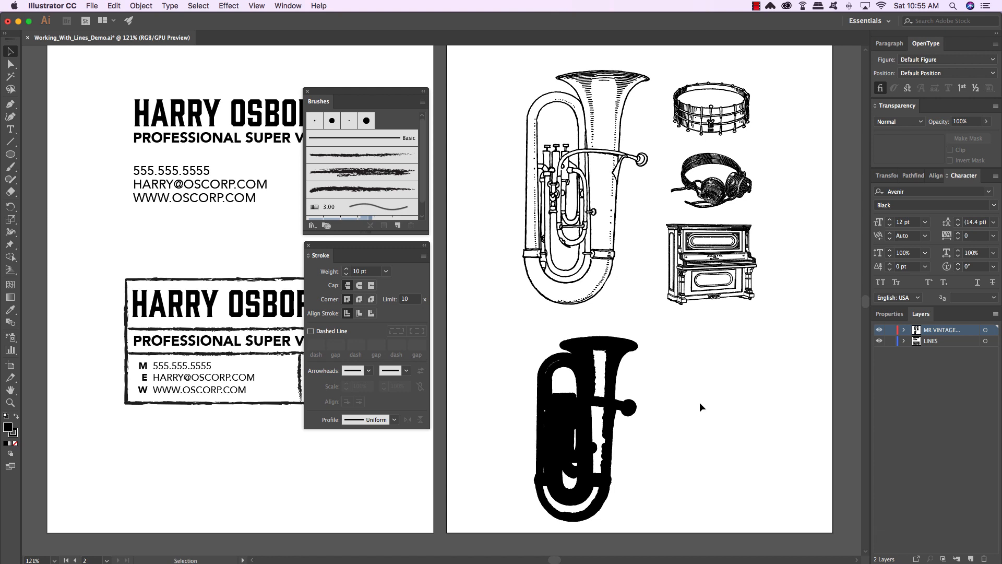
# - Copy the headphones below the originals, enlarge the copy, and set a 0.5 pt stroke
pyautogui.moveTo(713, 194); pyautogui.dragTo(713, 432)
pyautogui.moveTo(751, 391); pyautogui.dragTo(806, 334)
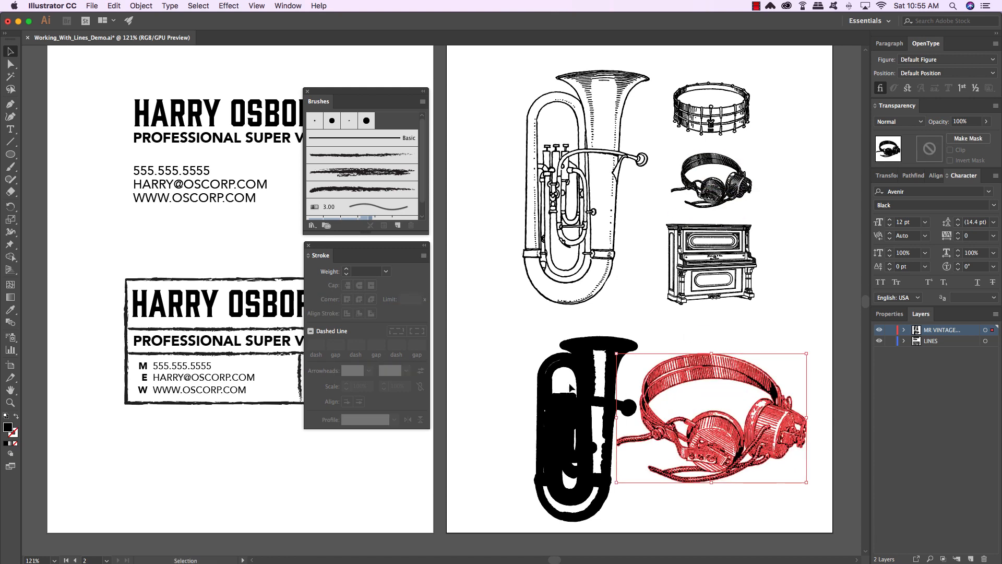
pyautogui.click(581, 375)
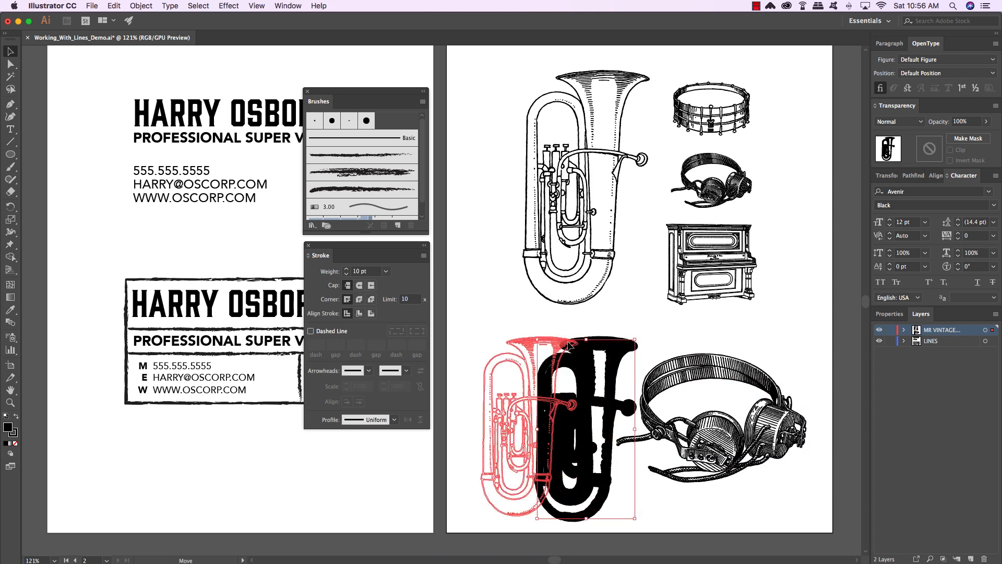
pyautogui.click(741, 264)
pyautogui.hscroll(-1, 741, 264)
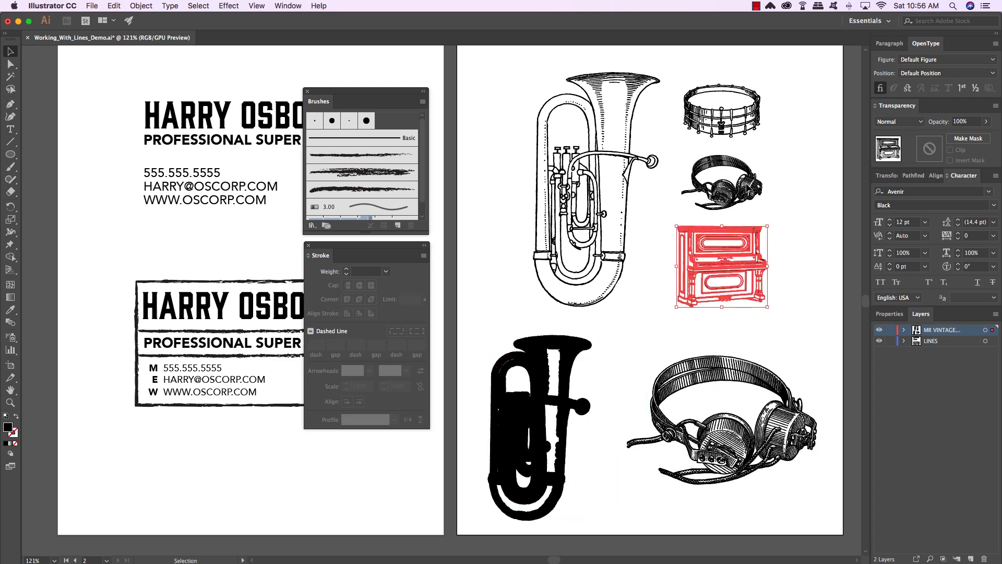
pyautogui.click(804, 208)
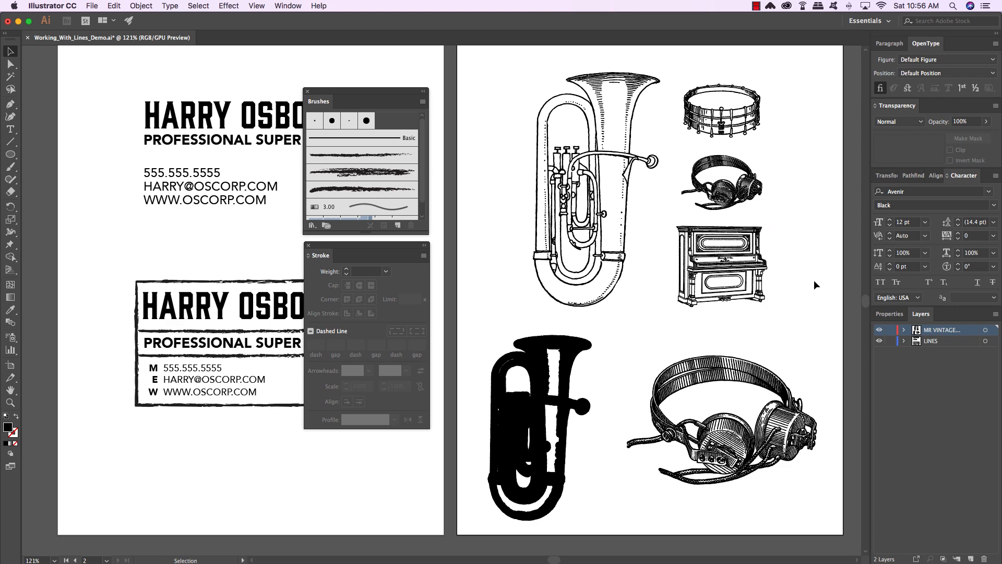
pyautogui.moveTo(805, 300); pyautogui.dragTo(730, 484)
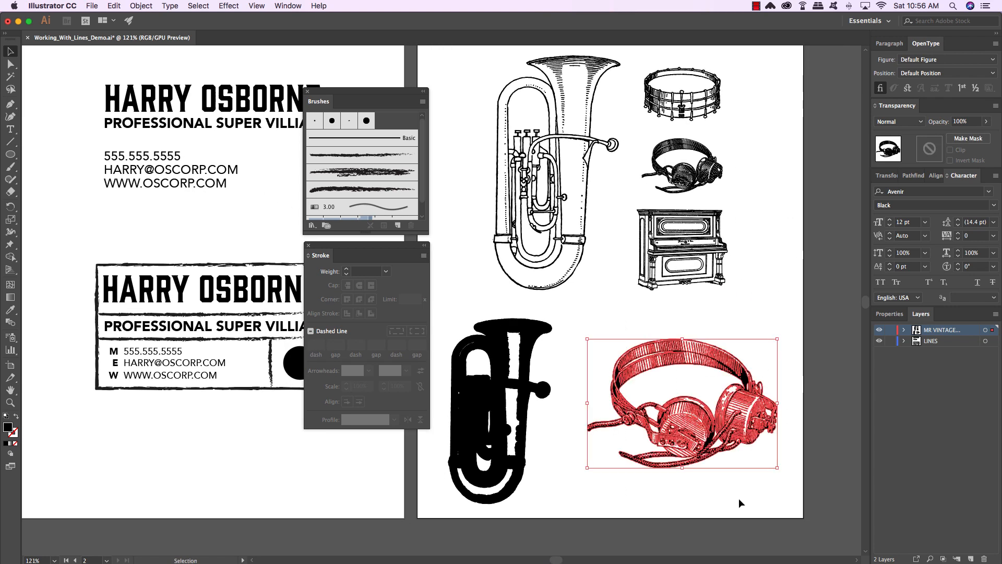
pyautogui.click(386, 271)
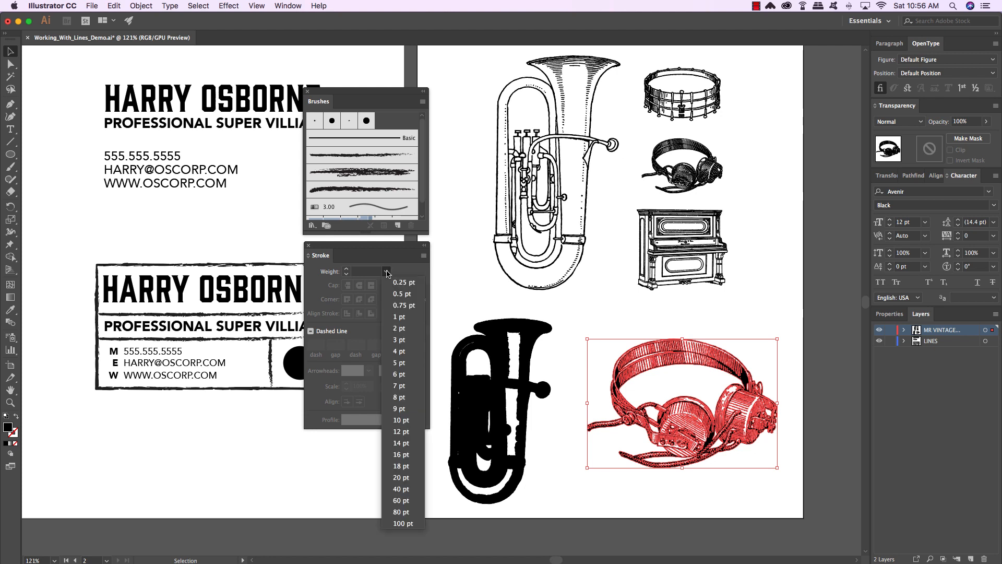
pyautogui.click(401, 294)
pyautogui.click(719, 311)
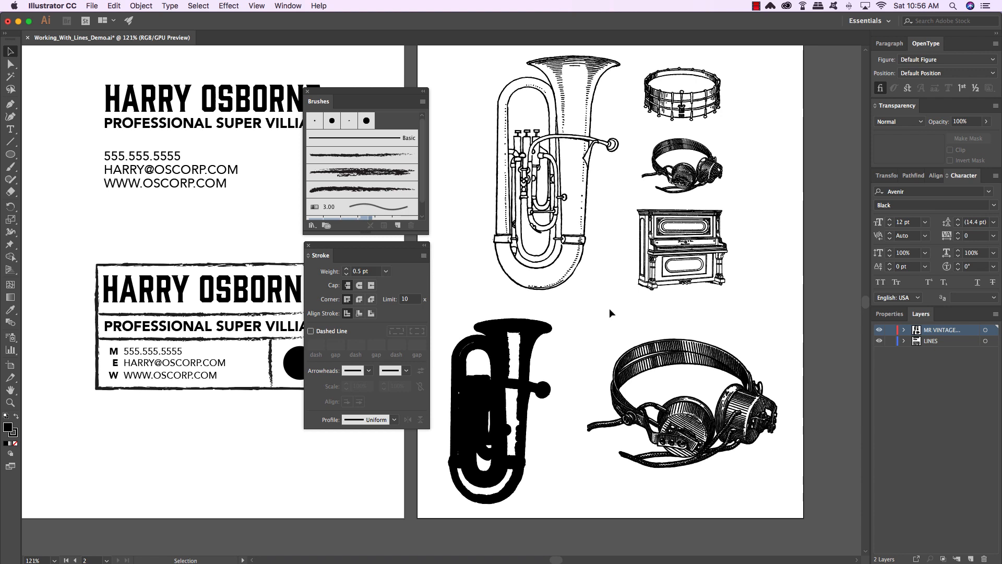
# - Apply the dark chalk brush to the large headphones, then delete the black result
pyautogui.moveTo(608, 308); pyautogui.dragTo(788, 487)
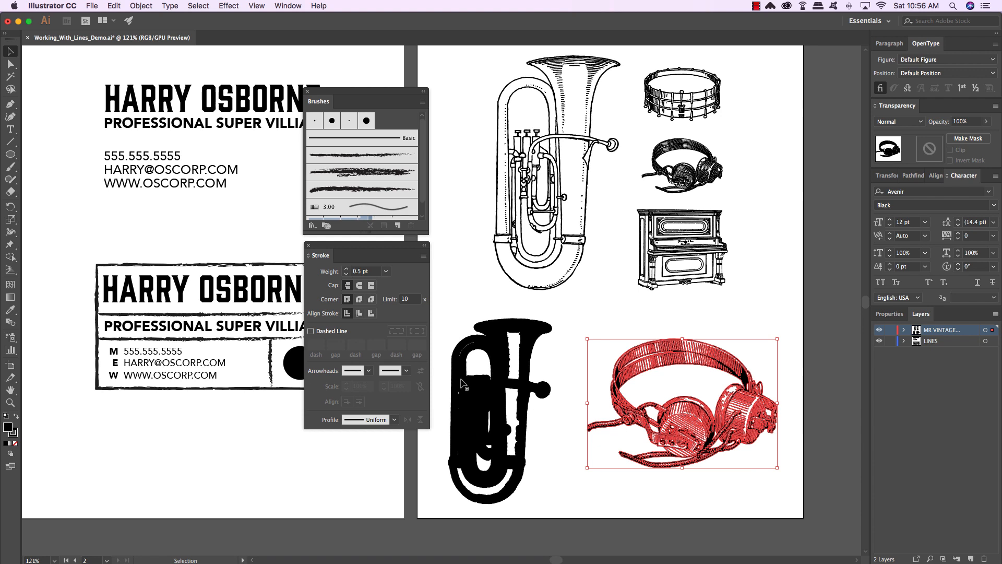
pyautogui.click(390, 194)
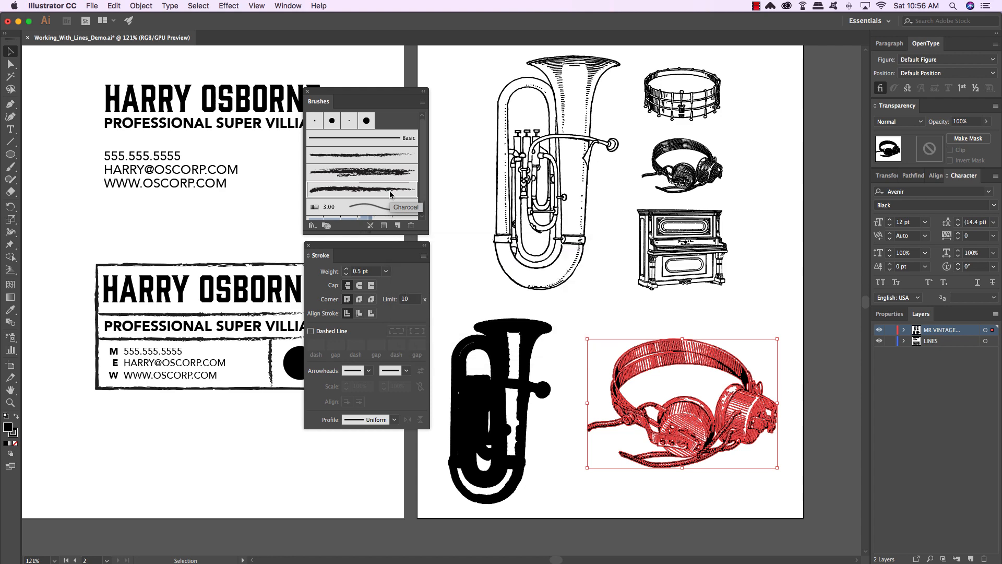
pyautogui.click(775, 315)
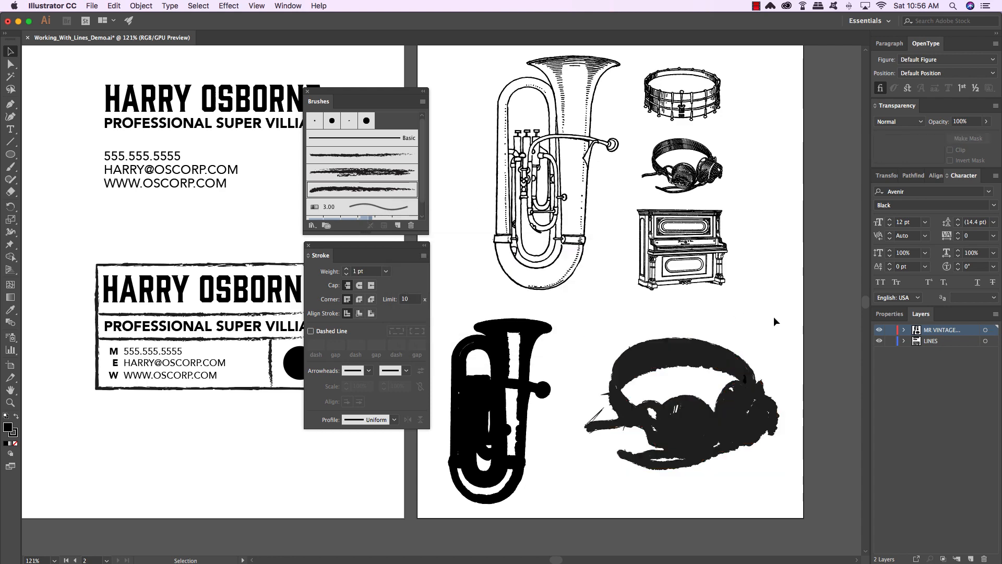
pyautogui.click(705, 353)
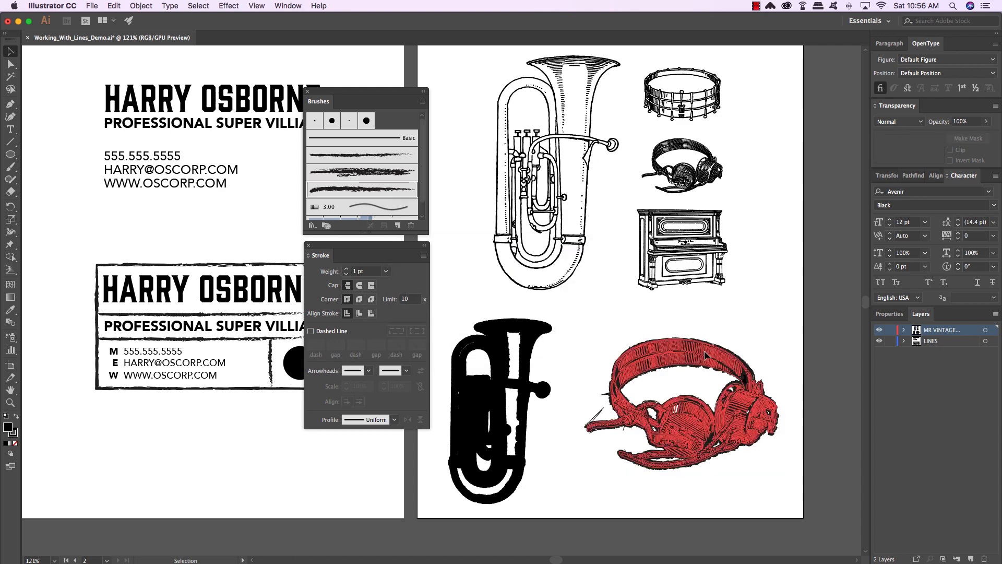
pyautogui.click(765, 318)
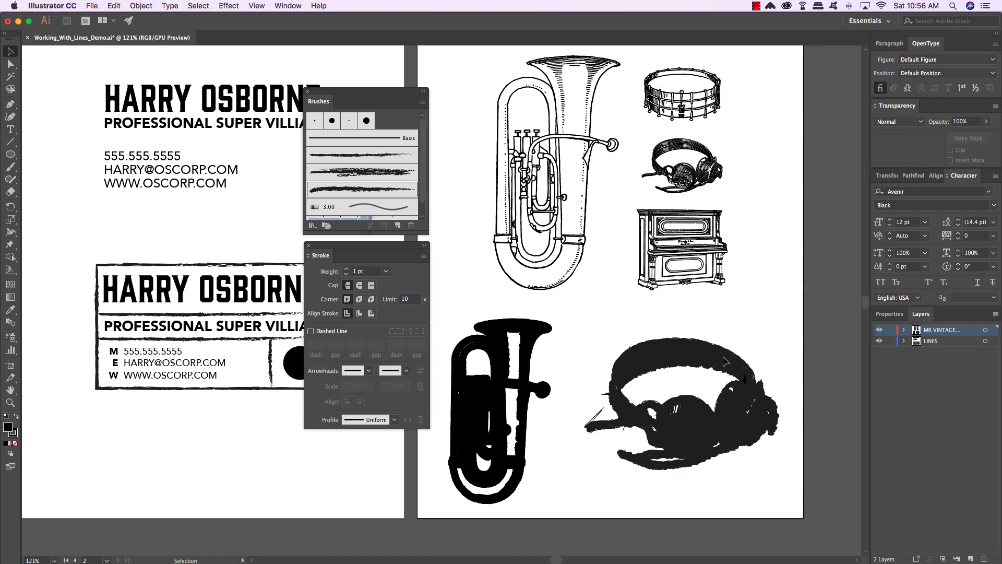
pyautogui.click(678, 355)
pyautogui.press('Delete')
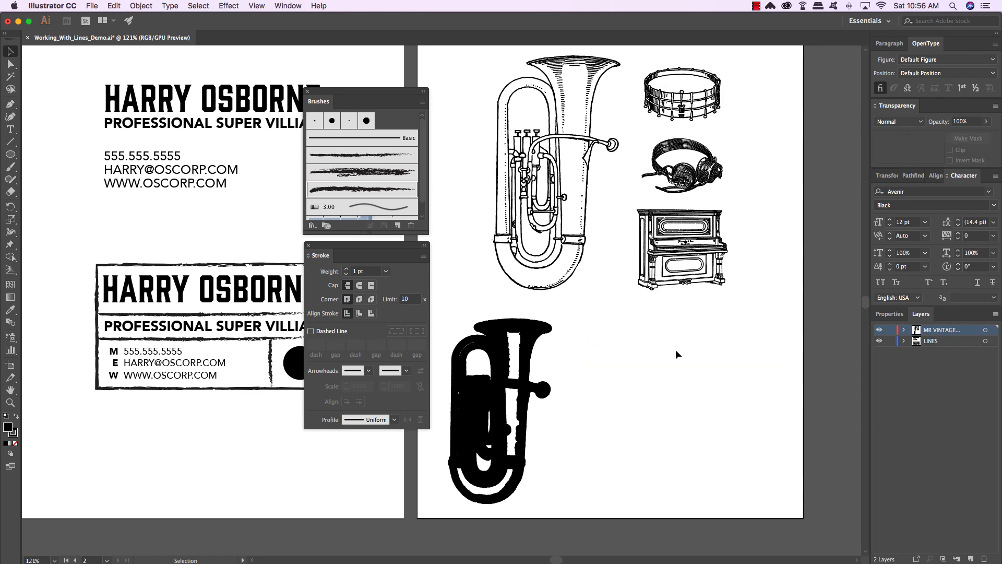
# - Copy the piano below, delete the black tuba, and enlarge the piano copy
pyautogui.click(652, 286)
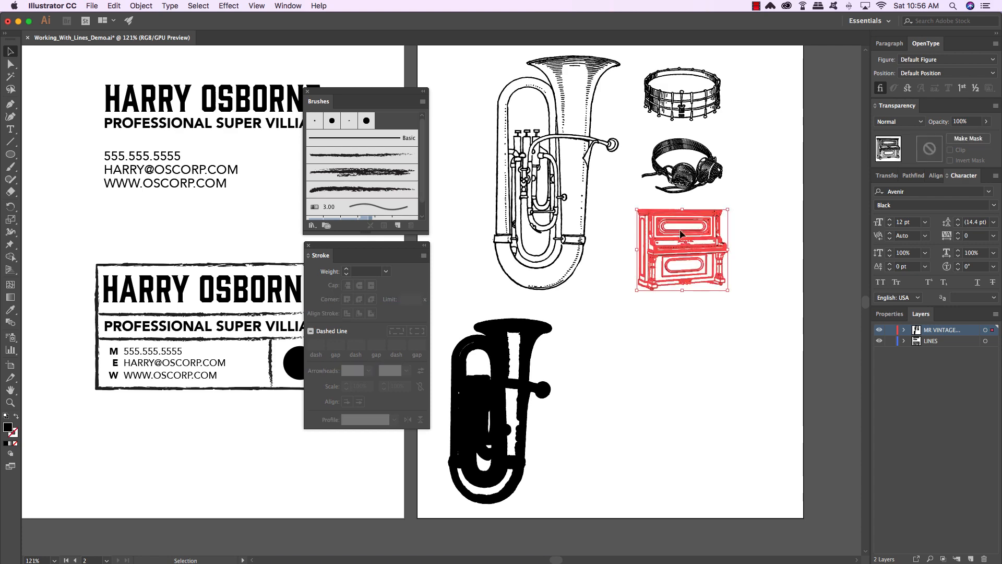
pyautogui.moveTo(704, 288); pyautogui.dragTo(705, 491)
pyautogui.moveTo(585, 362); pyautogui.dragTo(431, 427)
pyautogui.press('Delete')
pyautogui.click(679, 430)
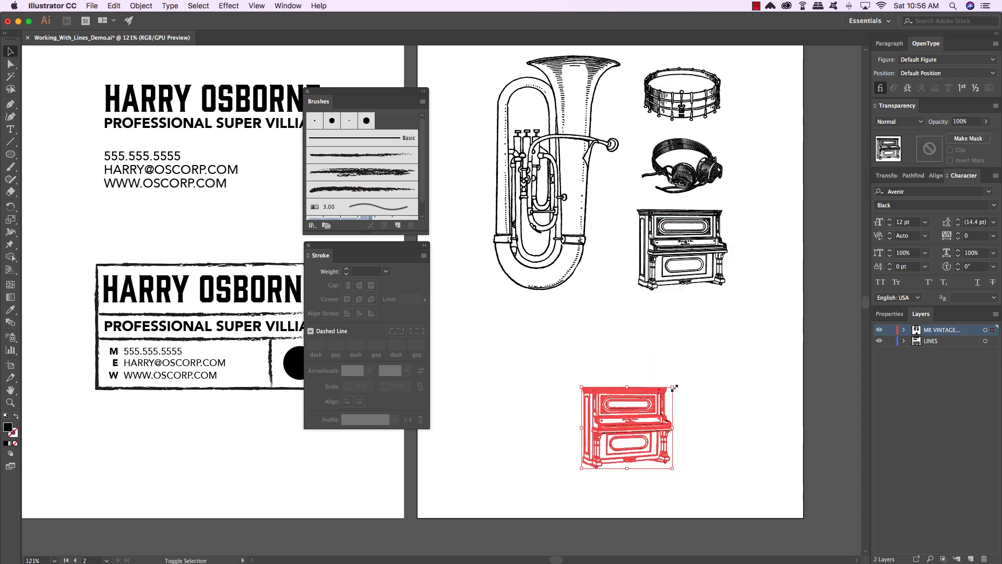
pyautogui.moveTo(671, 390)
pyautogui.mouseDown()
pyautogui.moveTo(755, 340)
pyautogui.moveTo(715, 358)
pyautogui.mouseUp()
pyautogui.moveTo(662, 336); pyautogui.dragTo(638, 315)
# - Move the tuba up, delete the small upright piano, and raise the large piano
pyautogui.click(584, 274)
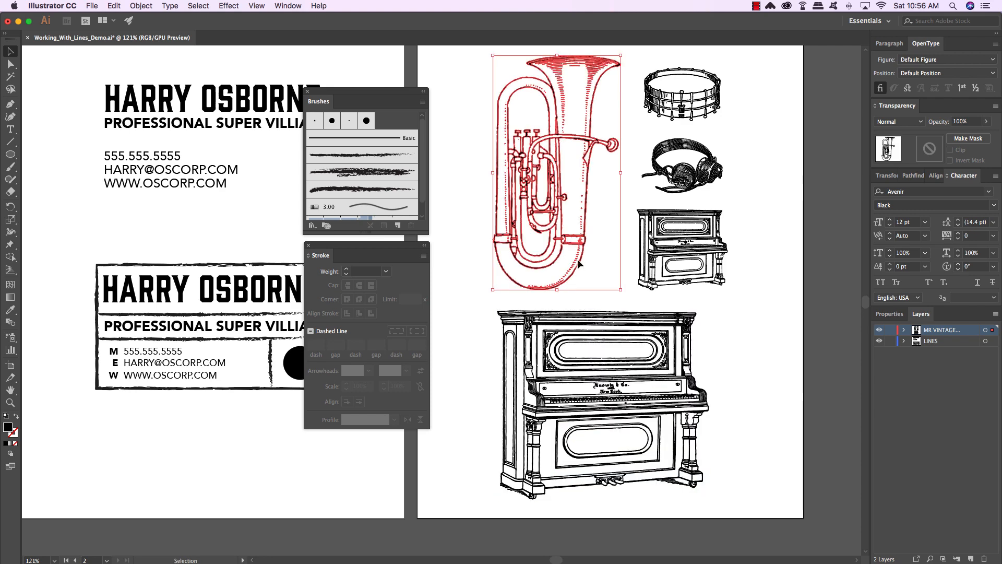
pyautogui.moveTo(578, 263); pyautogui.dragTo(578, 233)
pyautogui.press('shift+super+a')
pyautogui.click(662, 238)
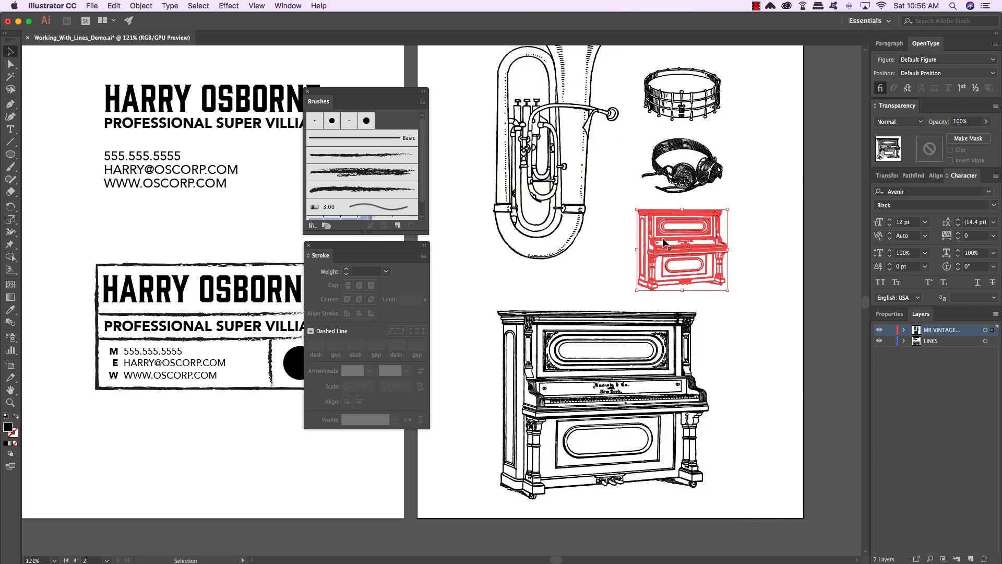
pyautogui.press('Delete')
pyautogui.hscroll(1, 655, 246)
pyautogui.moveTo(657, 321); pyautogui.dragTo(656, 303)
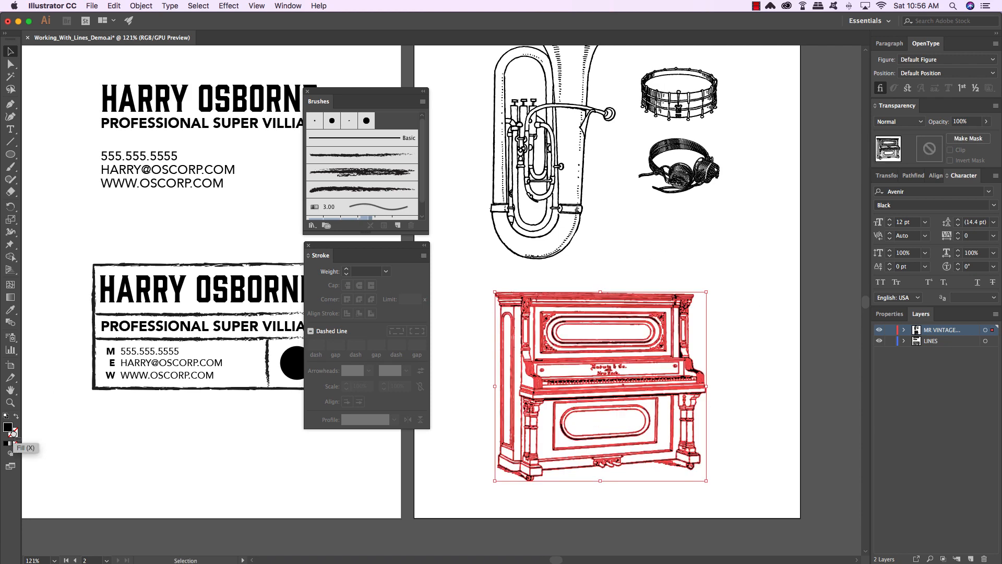
# - Outline the large piano with the Charcoal - Feather brush
pyautogui.click(14, 437)
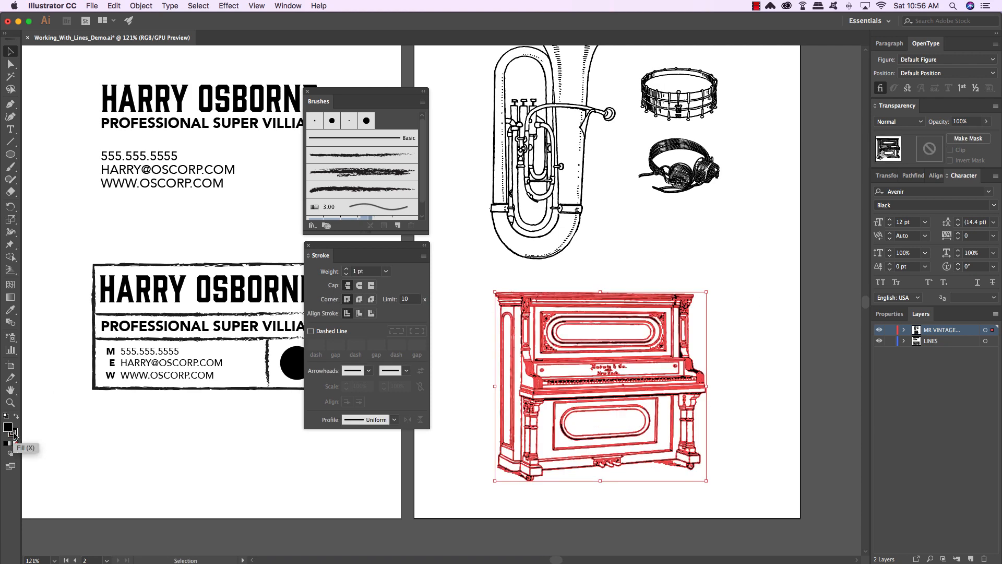
pyautogui.click(359, 155)
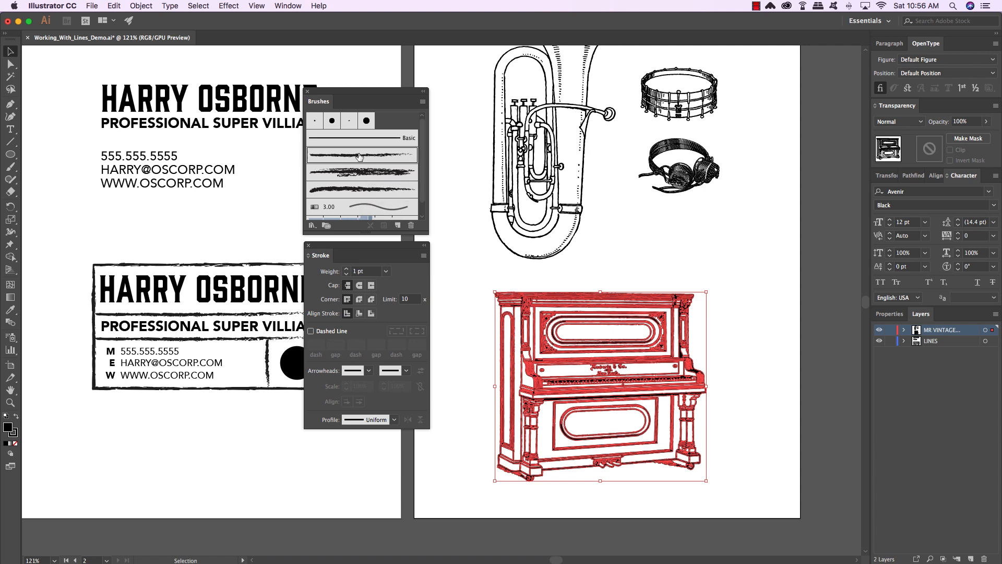
pyautogui.click(746, 294)
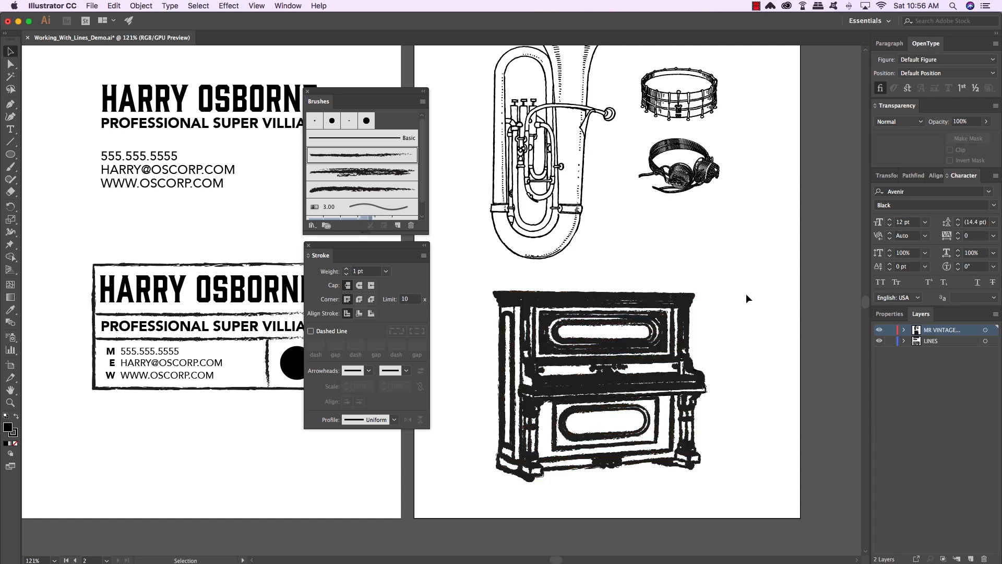
pyautogui.press('space')
pyautogui.moveTo(671, 277); pyautogui.dragTo(697, 301)
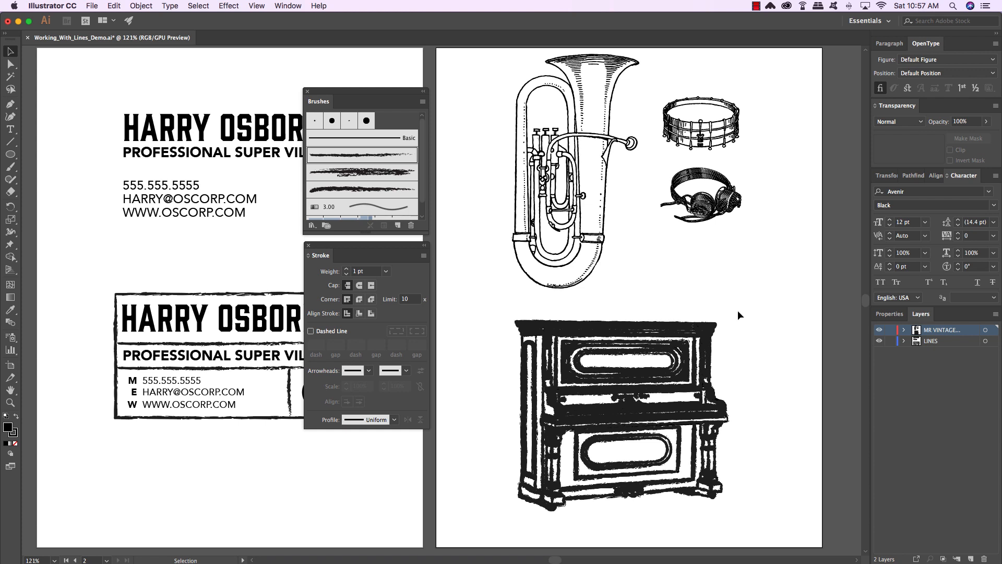
# - Remove the brush outline, then move the piano left, shrink it, and place a copy to its right
pyautogui.press('super+z')
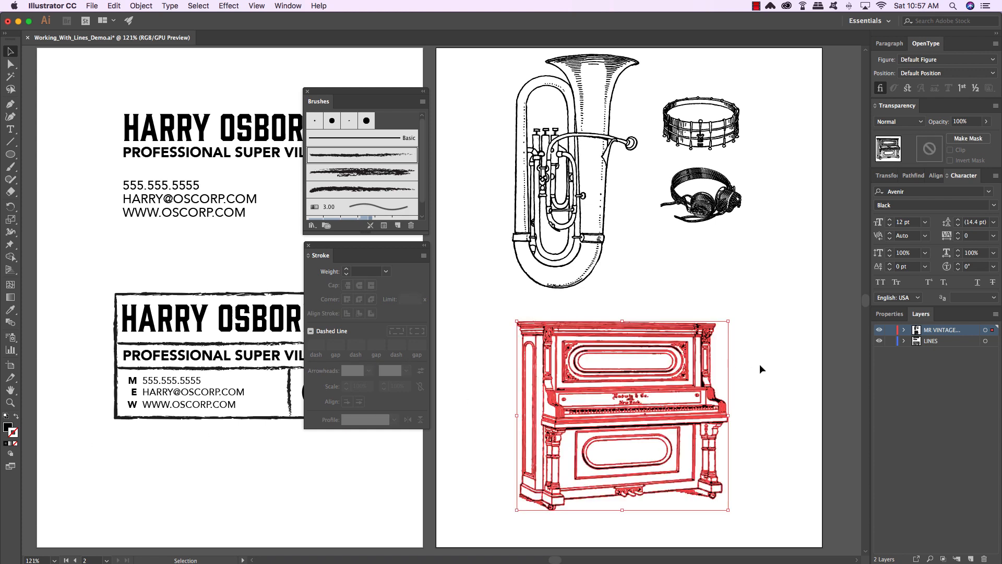
pyautogui.click(763, 365)
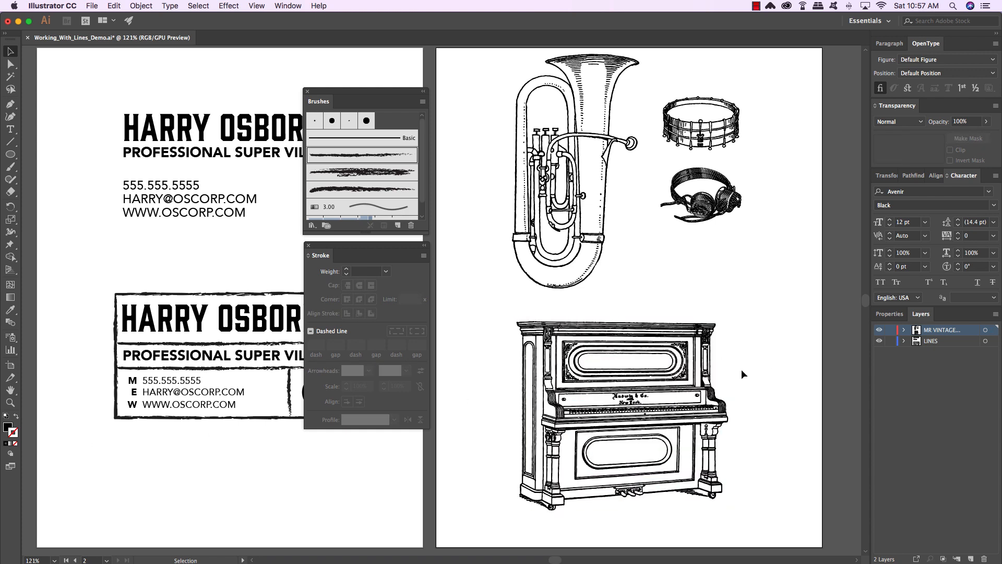
pyautogui.moveTo(697, 415); pyautogui.dragTo(634, 415)
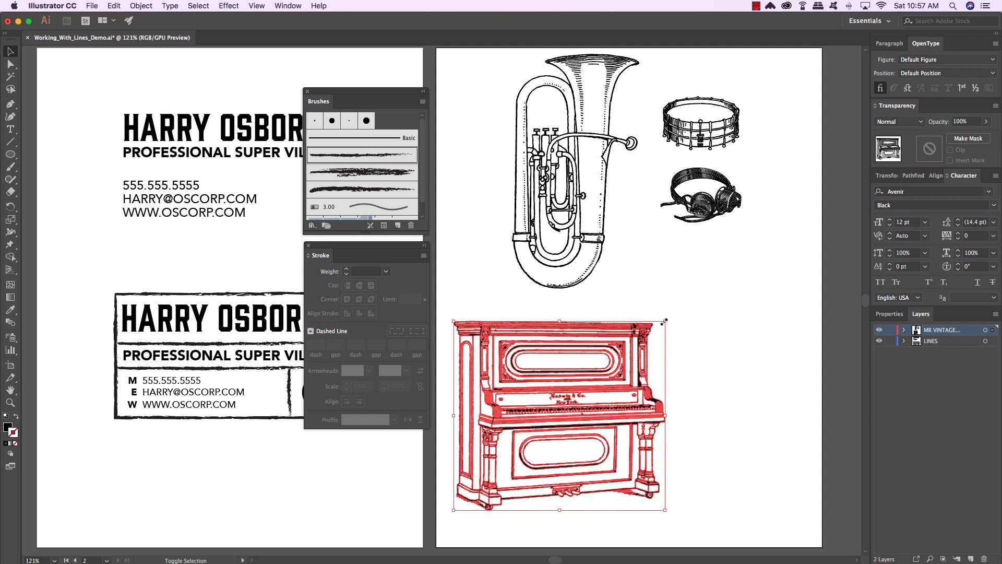
pyautogui.moveTo(665, 321); pyautogui.dragTo(618, 363)
pyautogui.moveTo(544, 422); pyautogui.dragTo(723, 422)
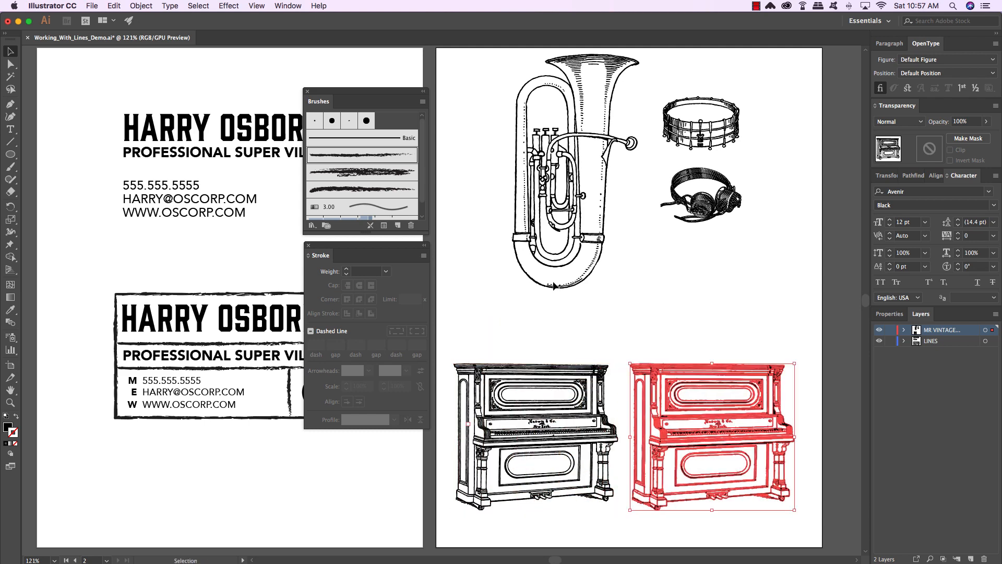
# - Give the right piano copy the charcoal brush outline at a 0.5 pt stroke weight
pyautogui.click(783, 324)
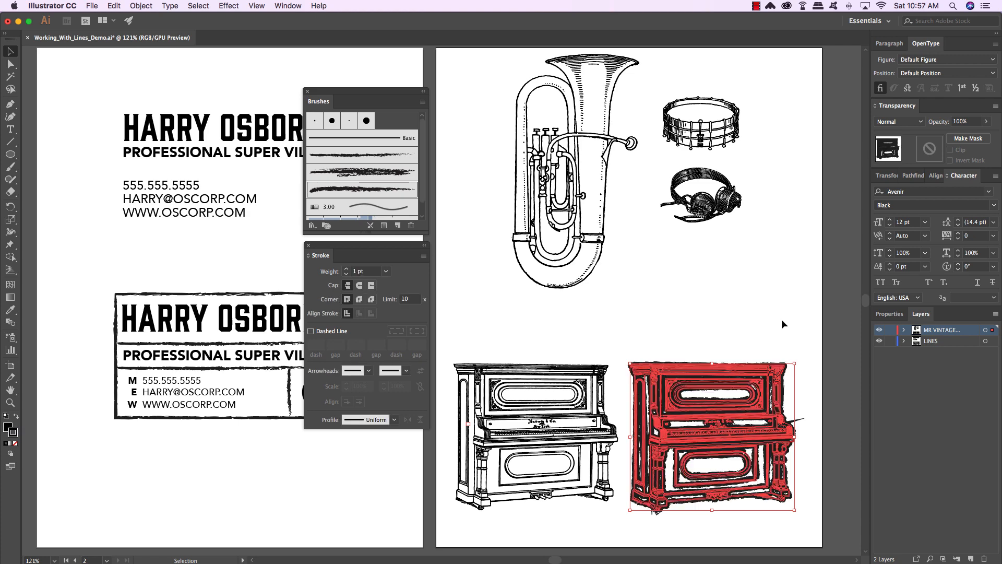
pyautogui.click(694, 376)
pyautogui.click(386, 271)
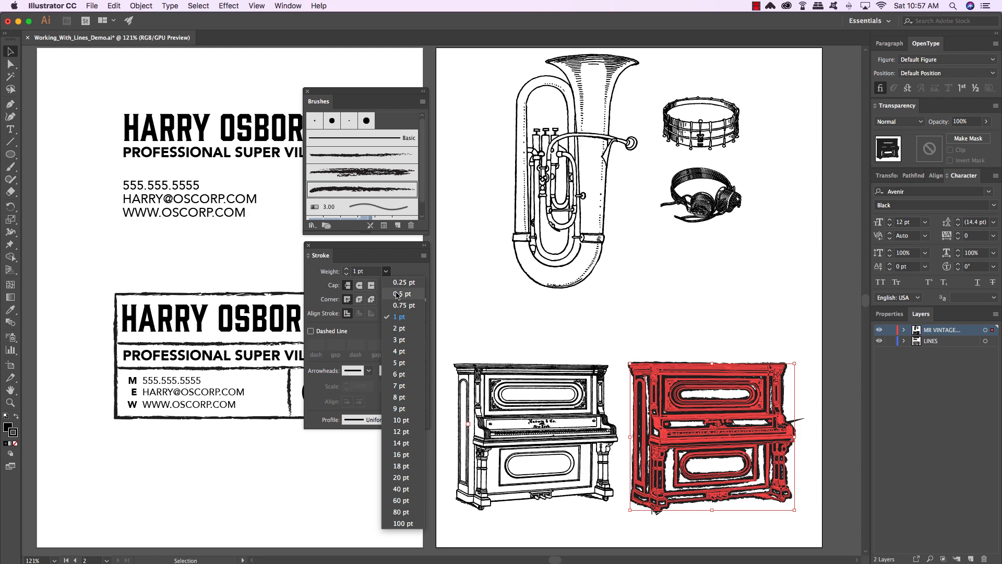
pyautogui.click(403, 293)
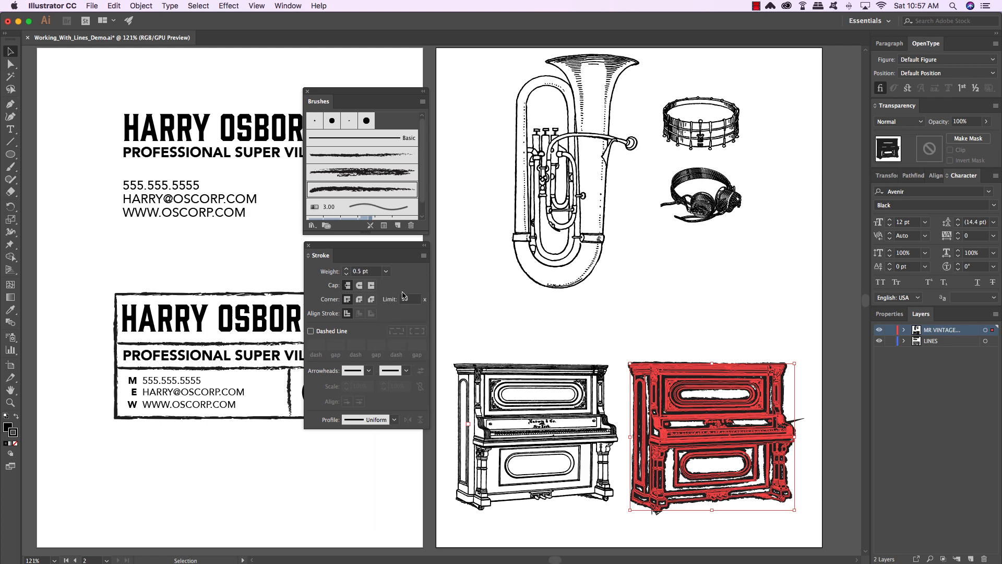
pyautogui.click(717, 285)
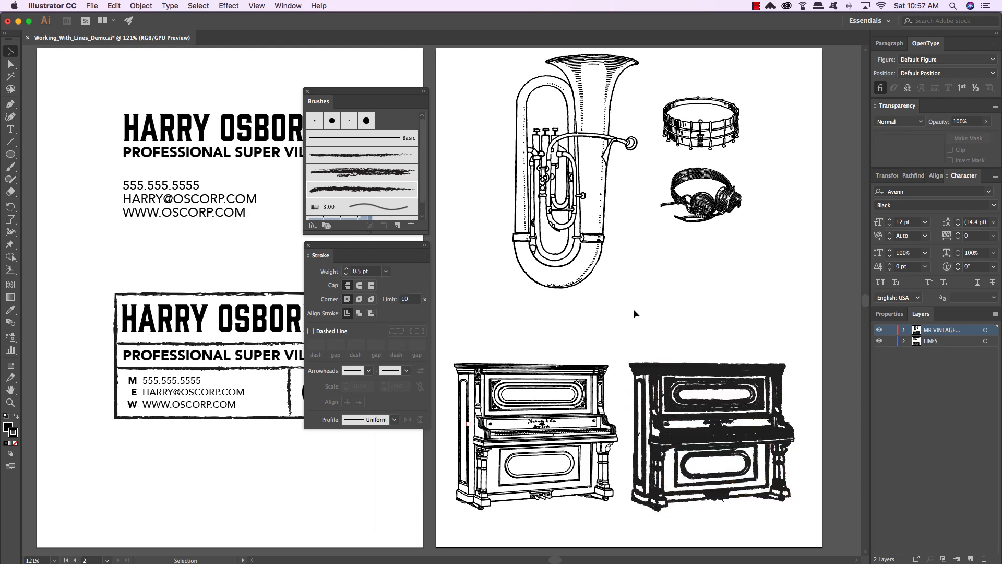
# - Thin the copy's charcoal brush stroke to 0.25 pt
pyautogui.click(647, 376)
pyautogui.click(386, 272)
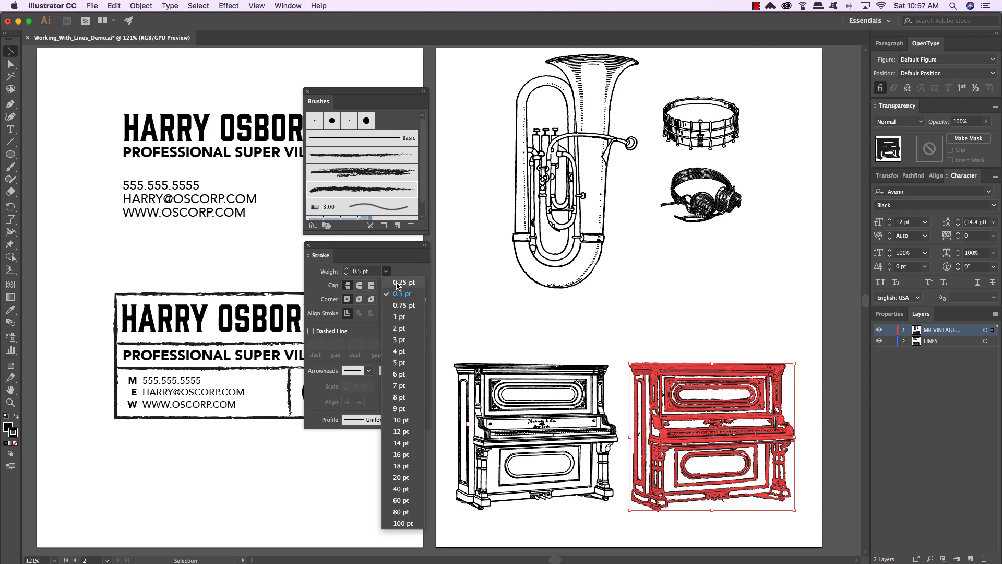
pyautogui.click(756, 309)
pyautogui.click(740, 308)
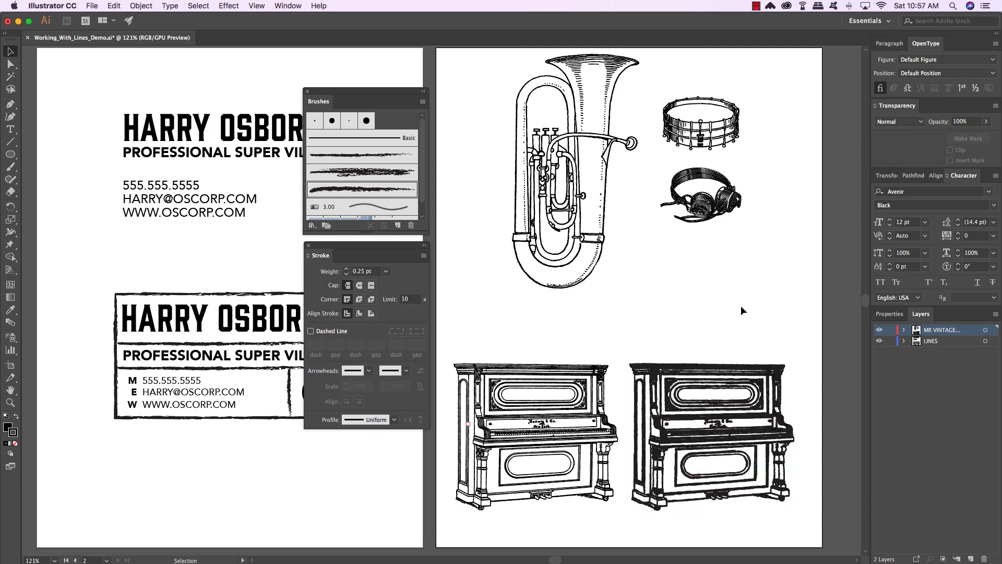